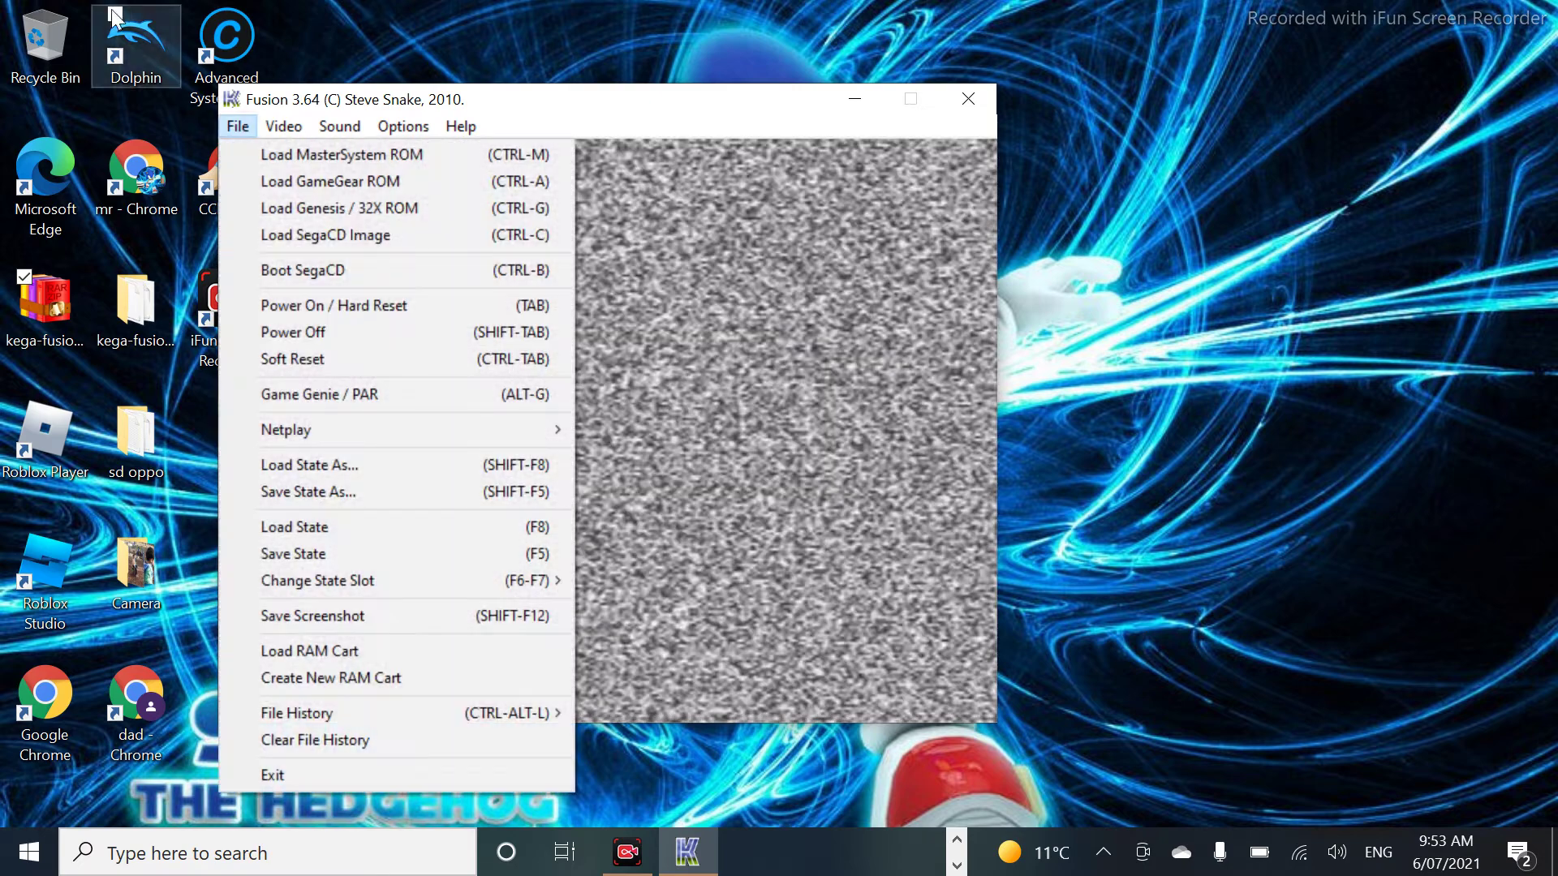
# Try booting the Sega CD, dismiss the 'BIOS Not Found' error, and bring up the taskbar apps.
pyautogui.click(307, 275)
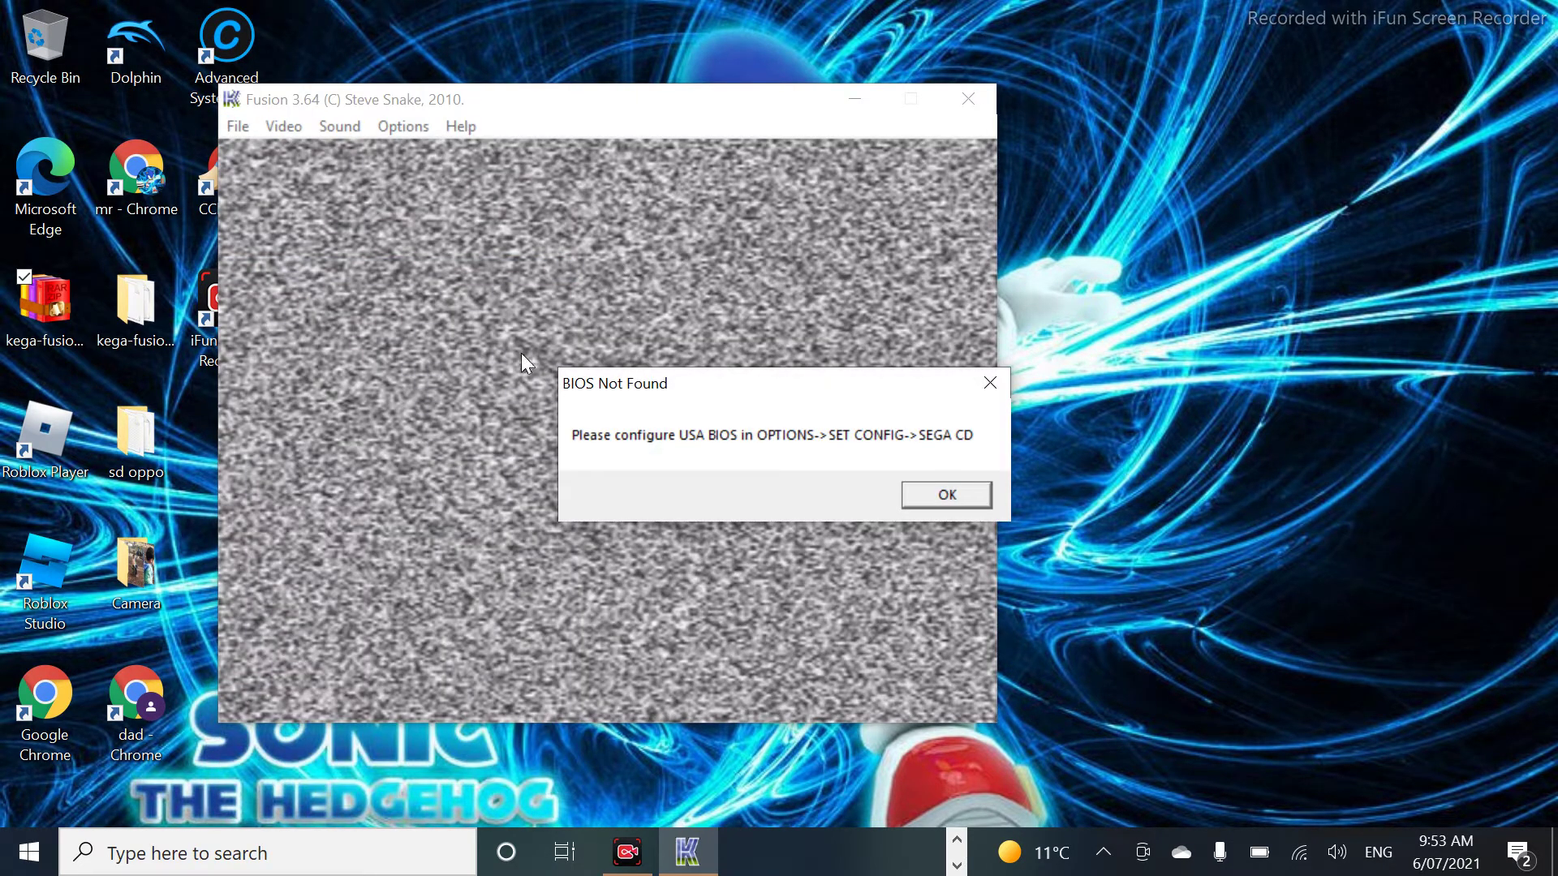
pyautogui.click(991, 383)
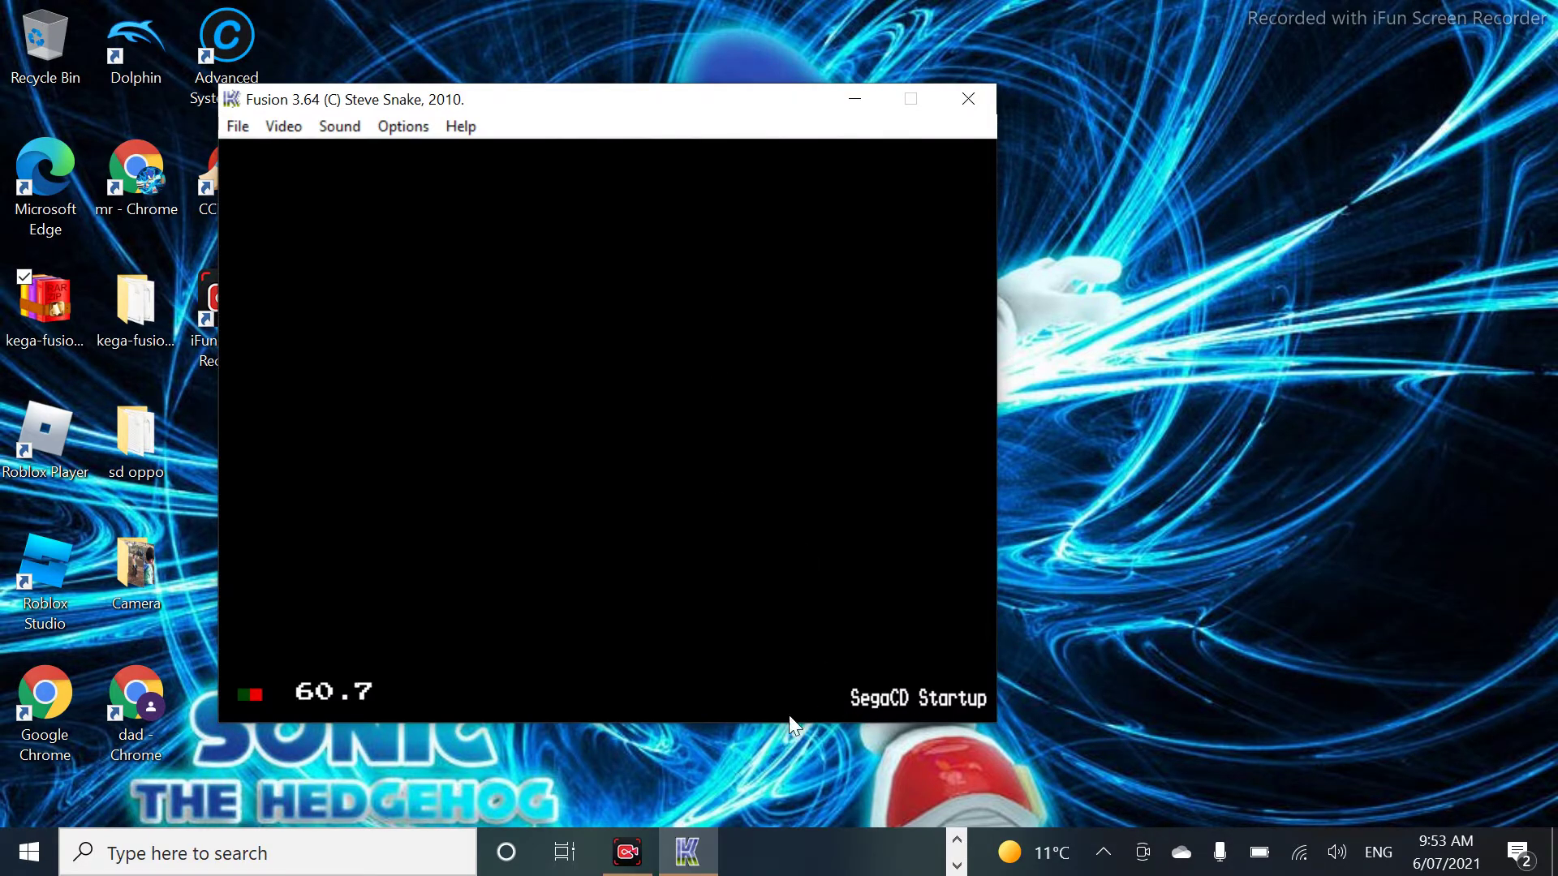
pyautogui.click(957, 840)
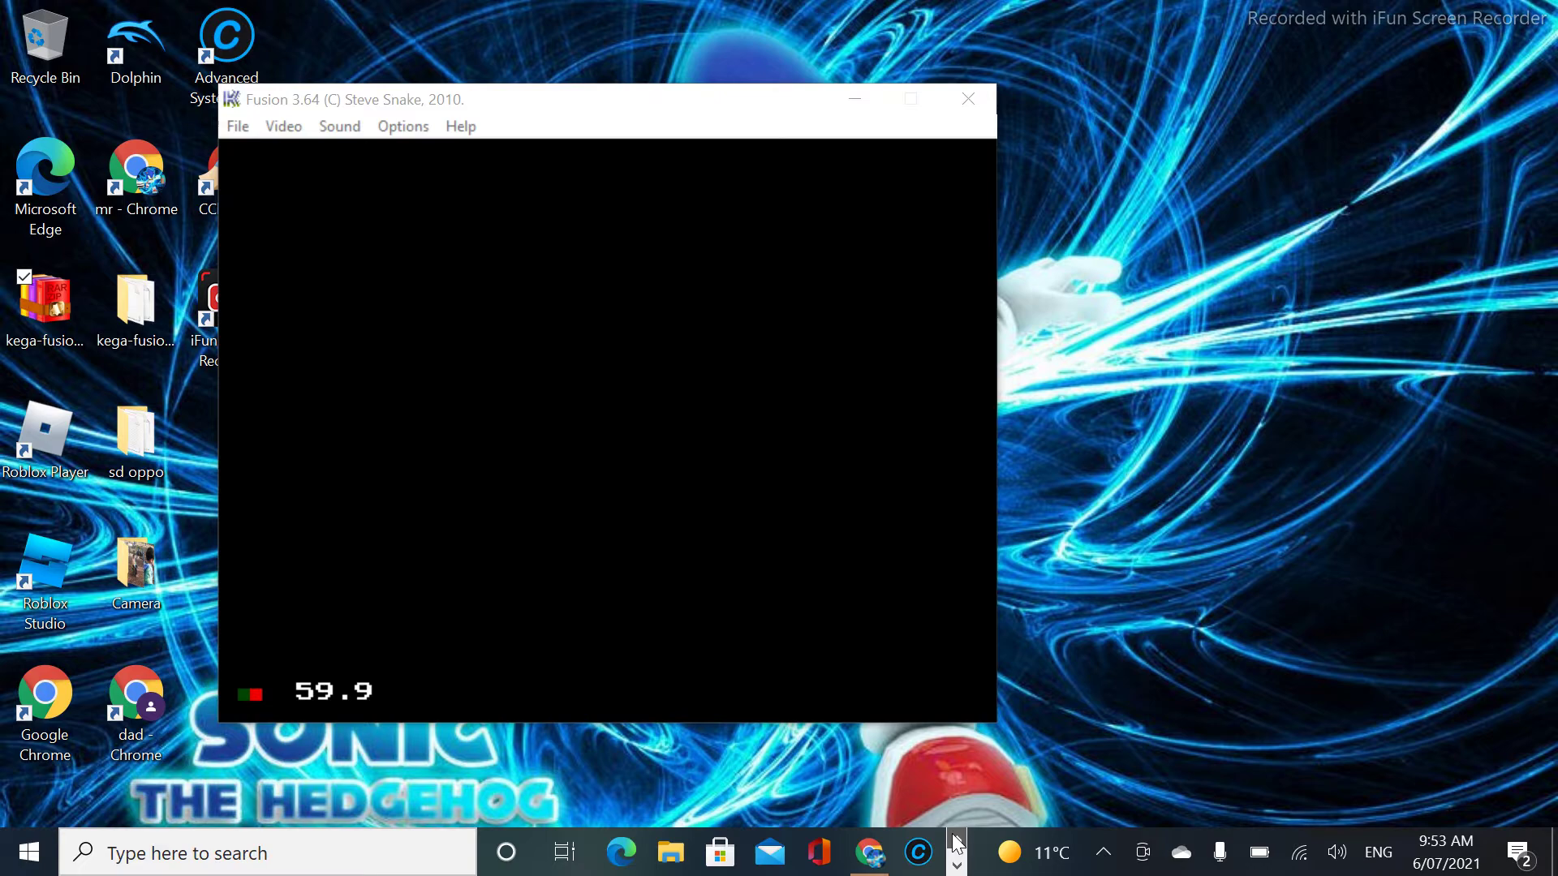
# Search 'kega fusion sega cd bios download', read the fantasyanime tutorial's Sega CD BIOS section, close Chrome.
pyautogui.click(858, 852)
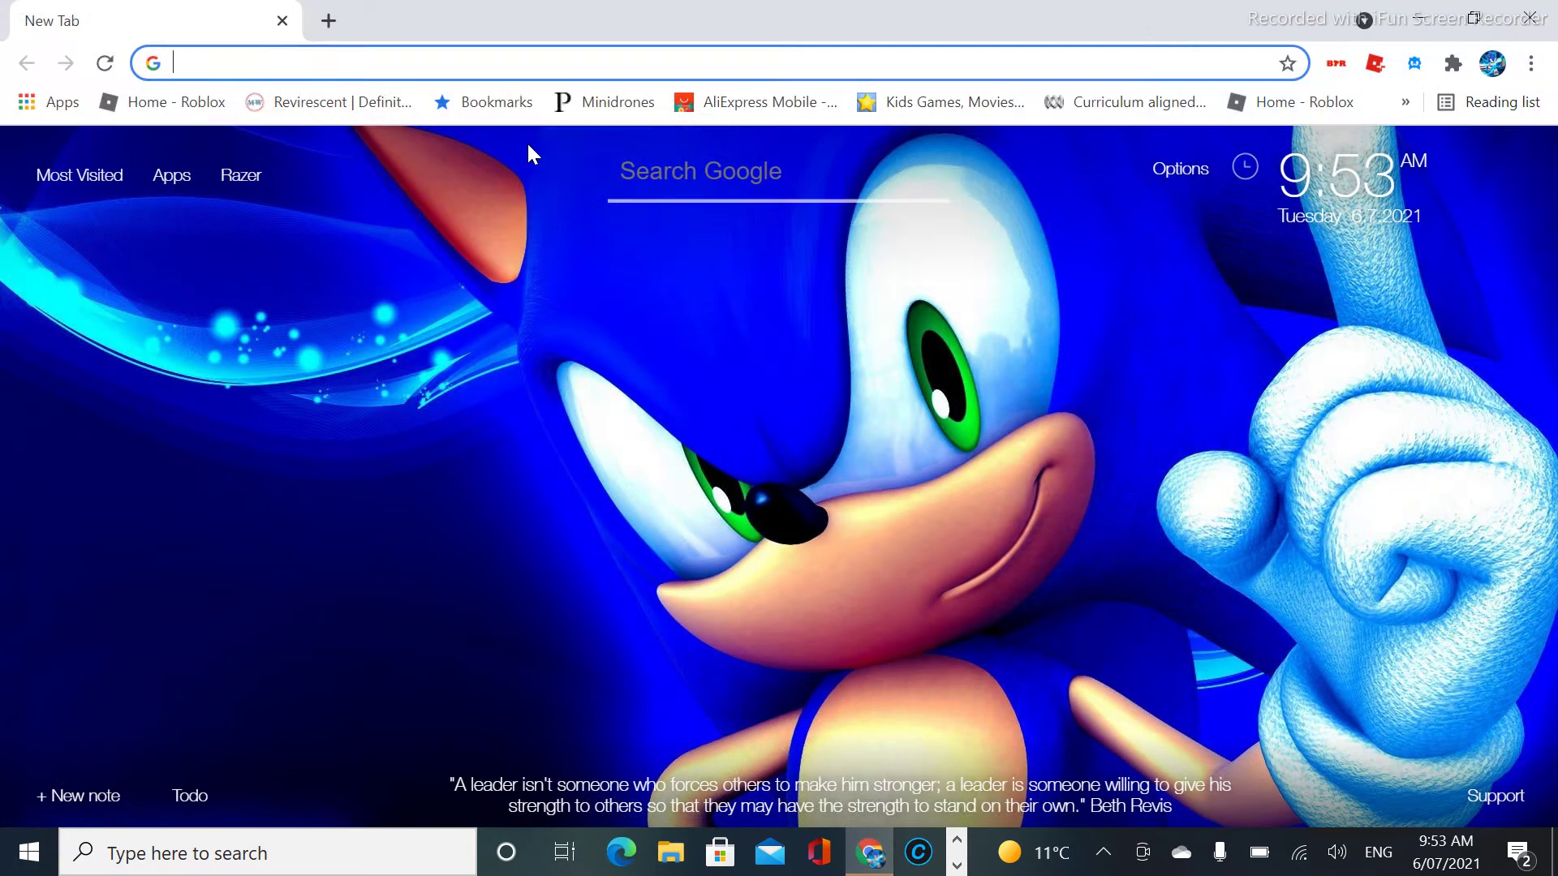
pyautogui.write('kega')
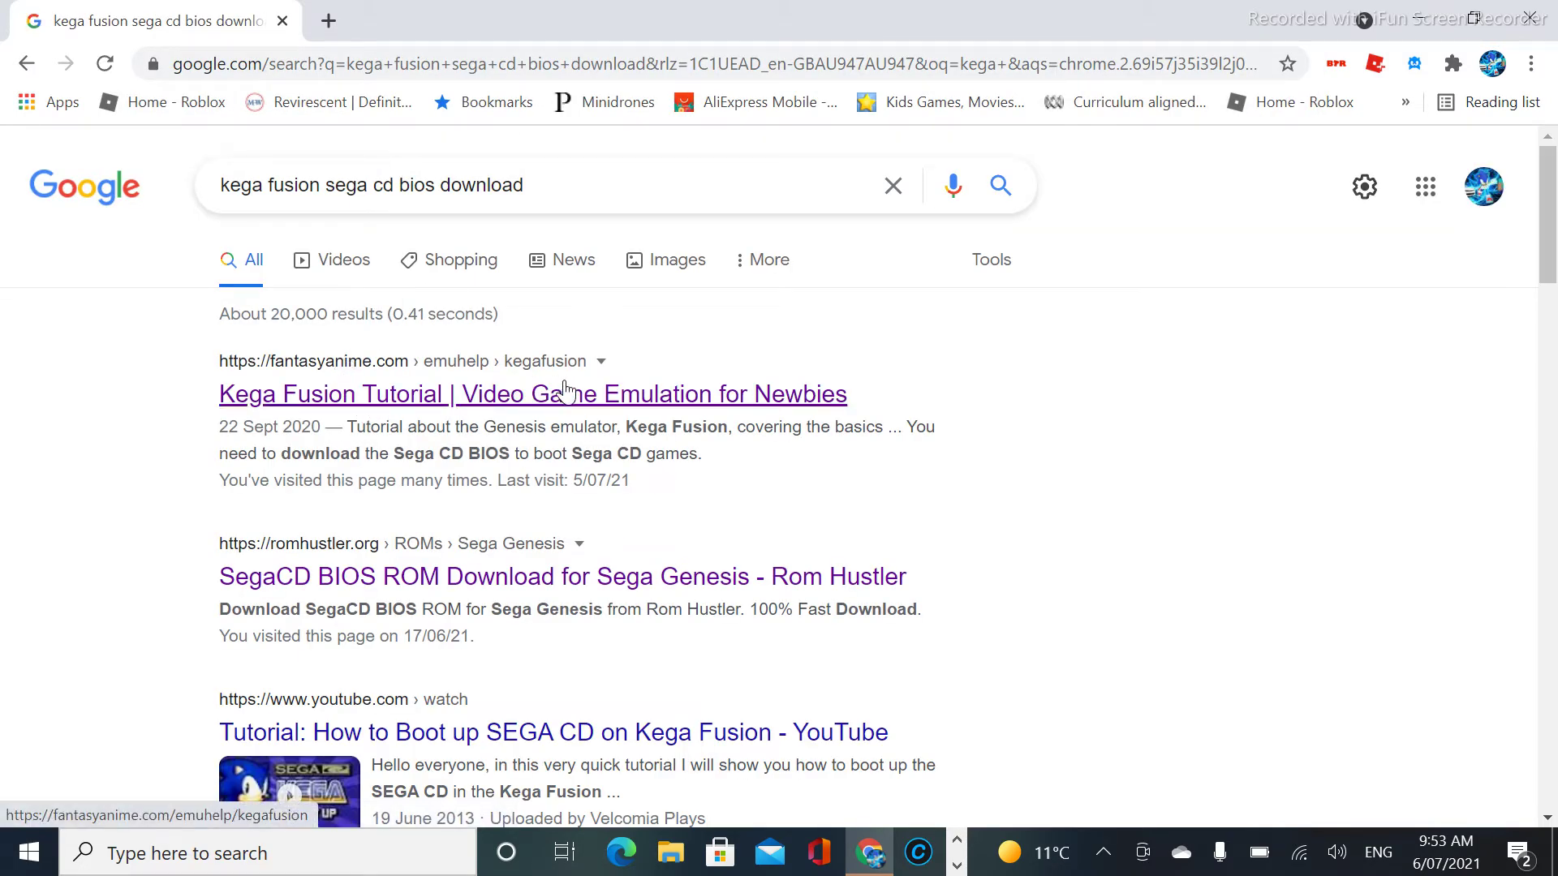
pyautogui.click(641, 398)
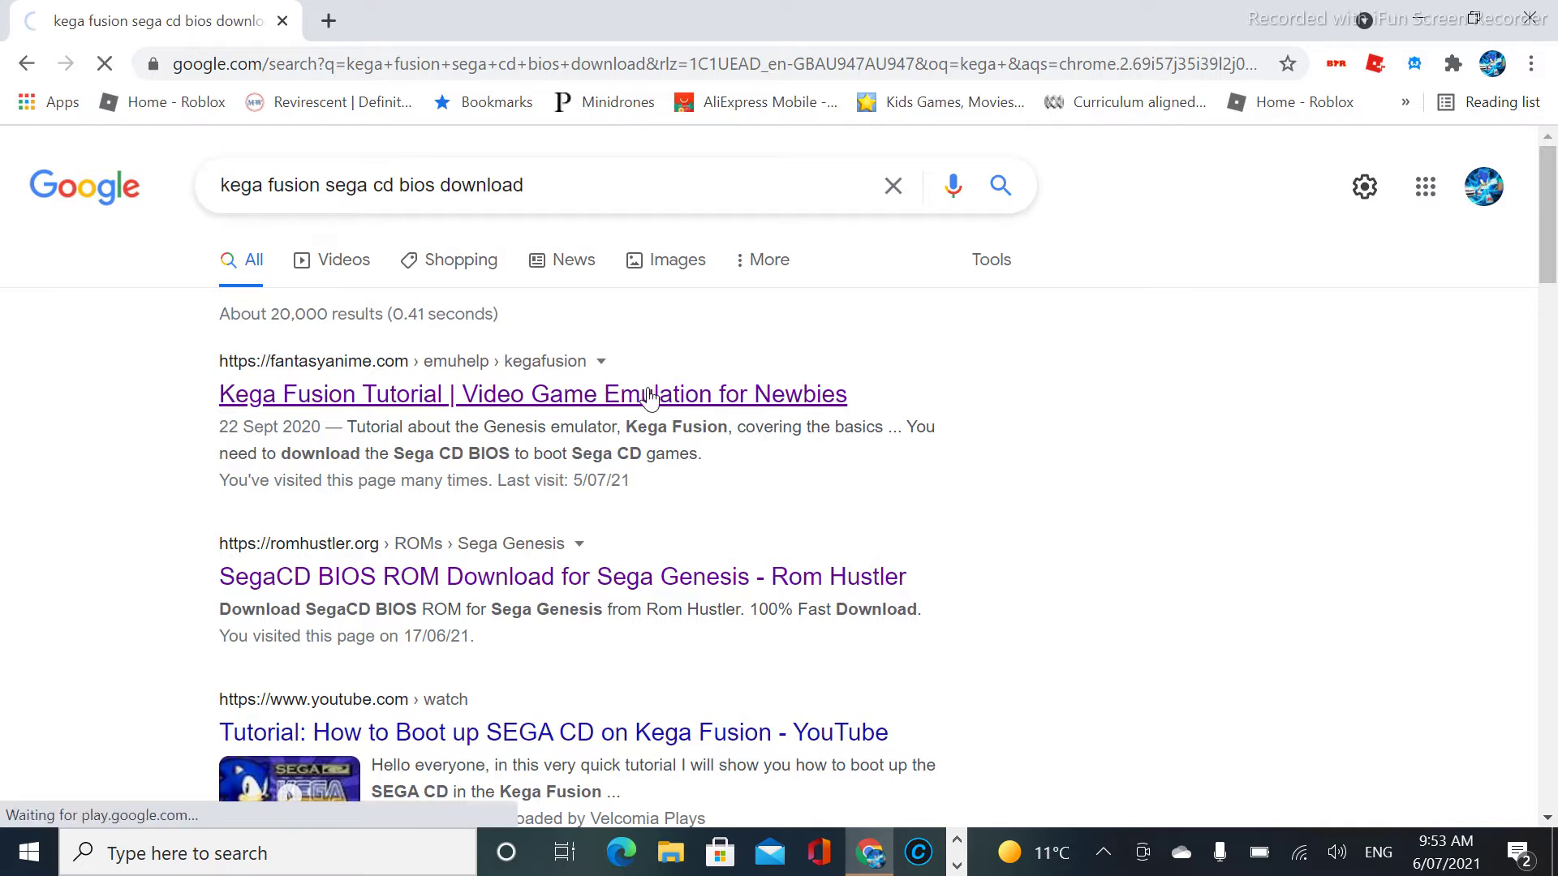
pyautogui.scroll(-8, 646, 393)
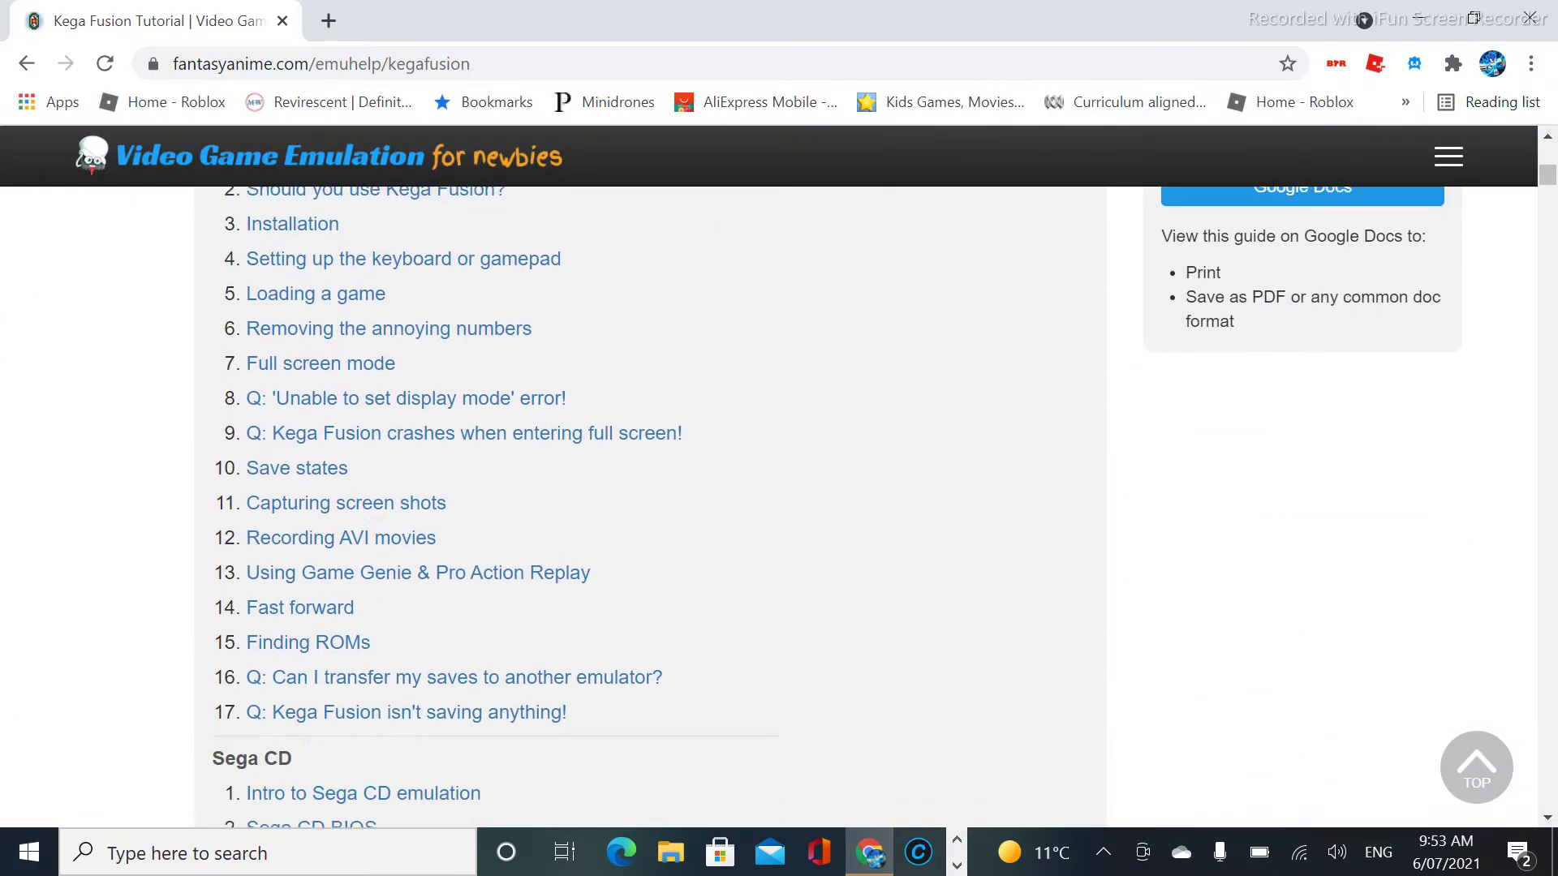
pyautogui.scroll(-3, 647, 503)
pyautogui.click(311, 546)
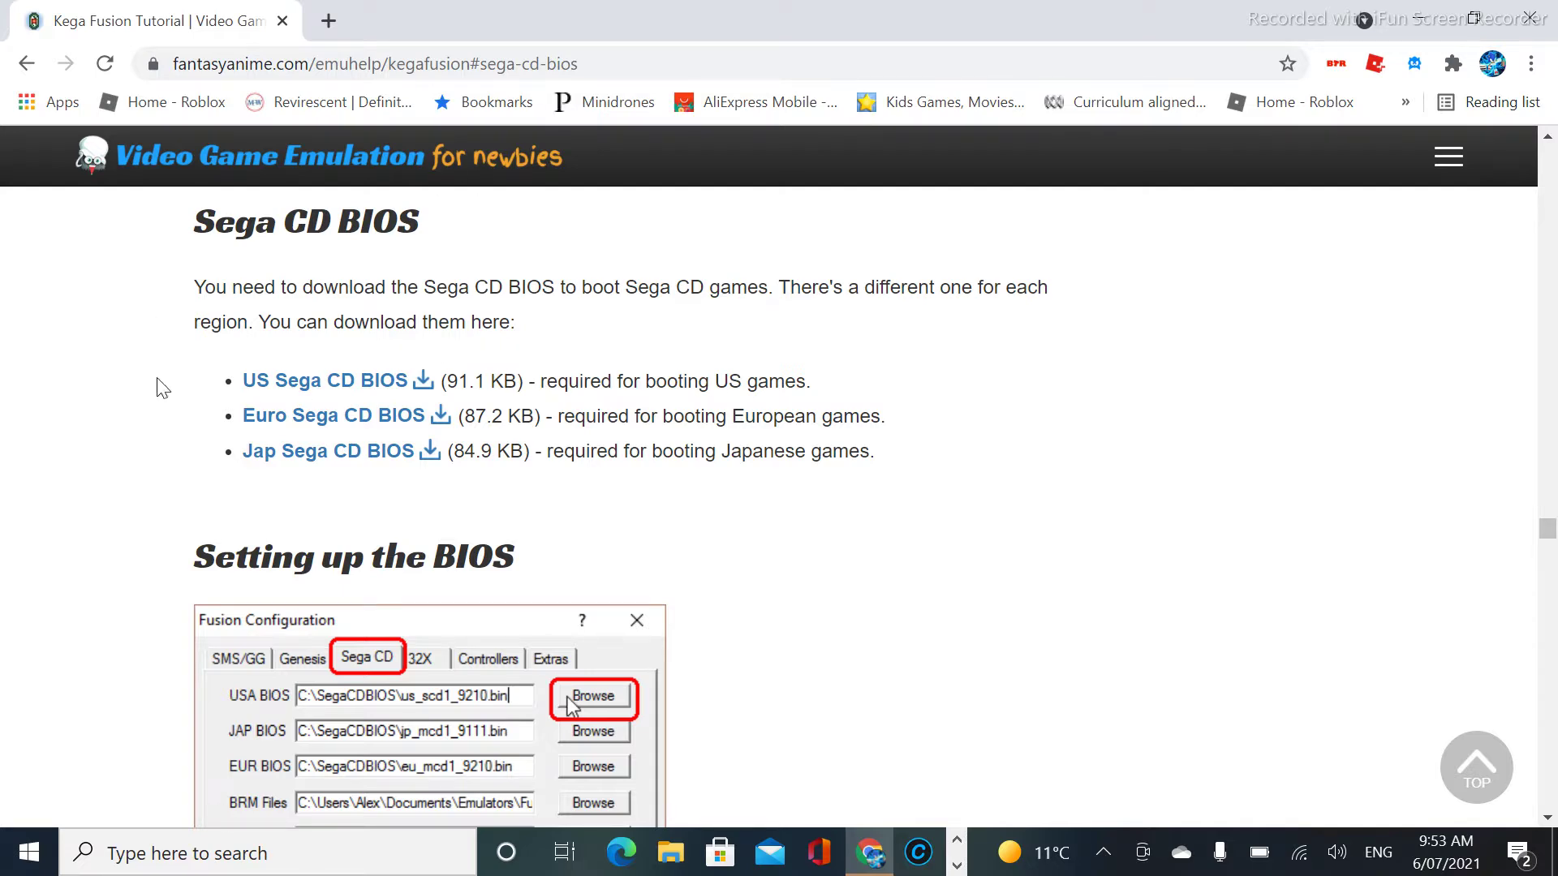
pyautogui.click(1529, 16)
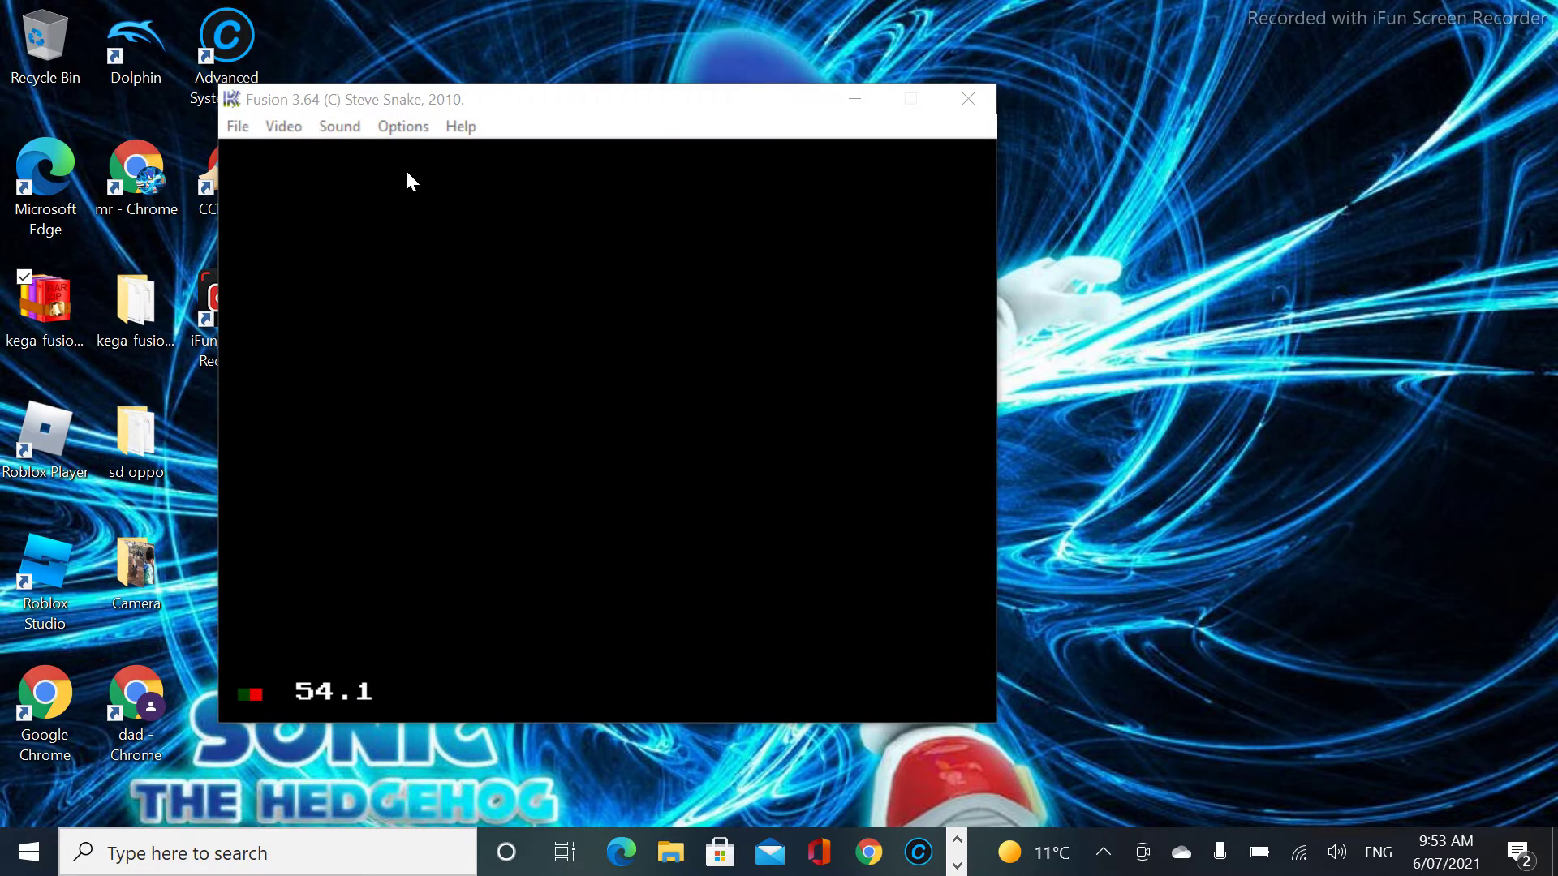
# In Set Config's Sega CD tab, browse for a USA BIOS file.
pyautogui.click(406, 125)
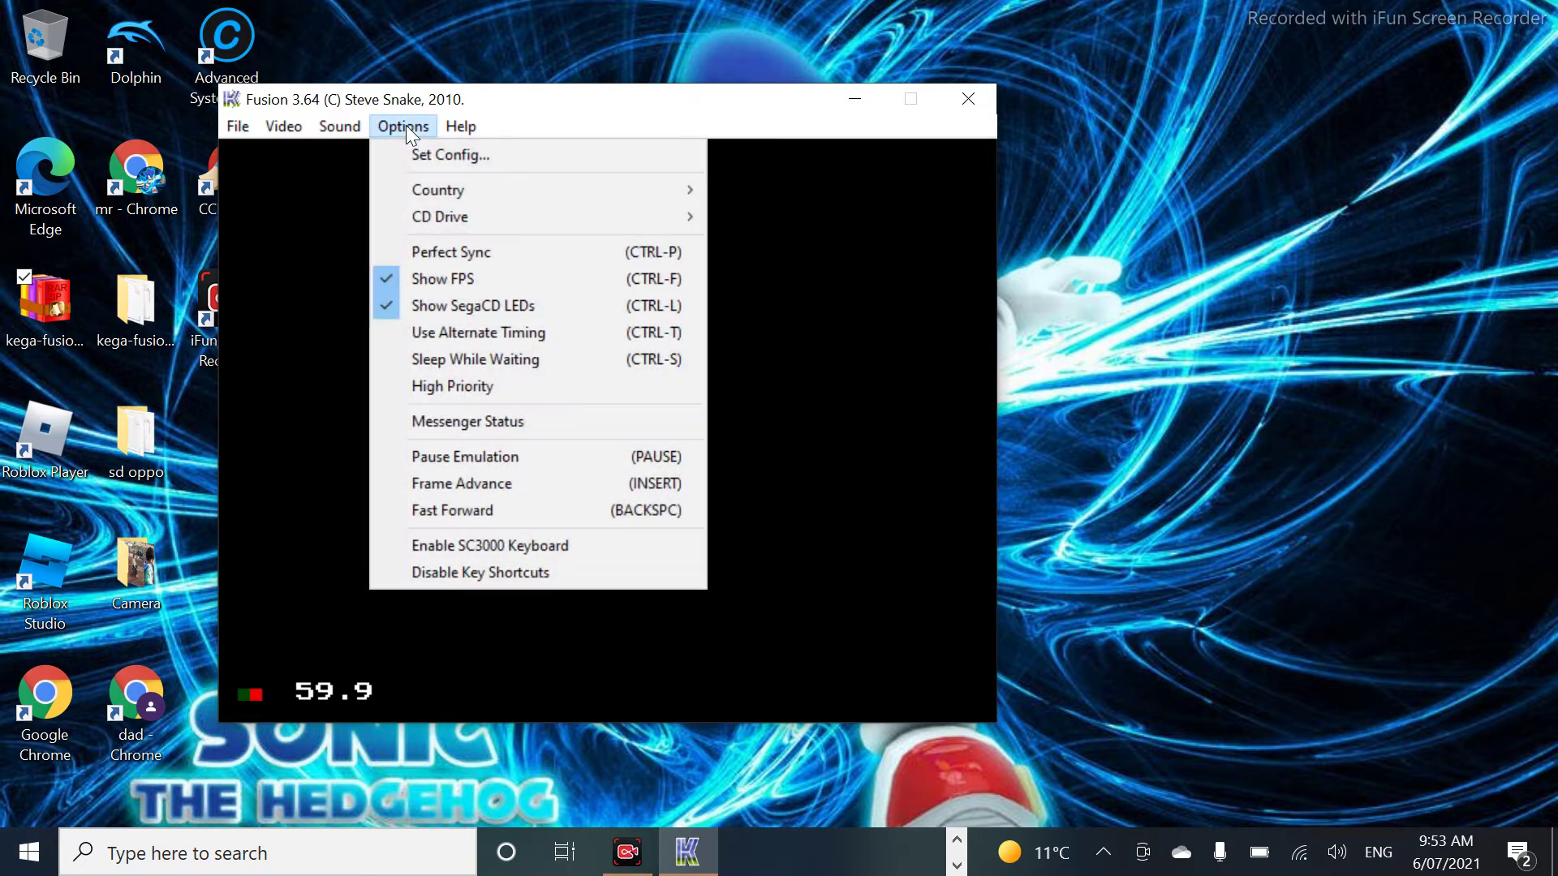
pyautogui.click(397, 154)
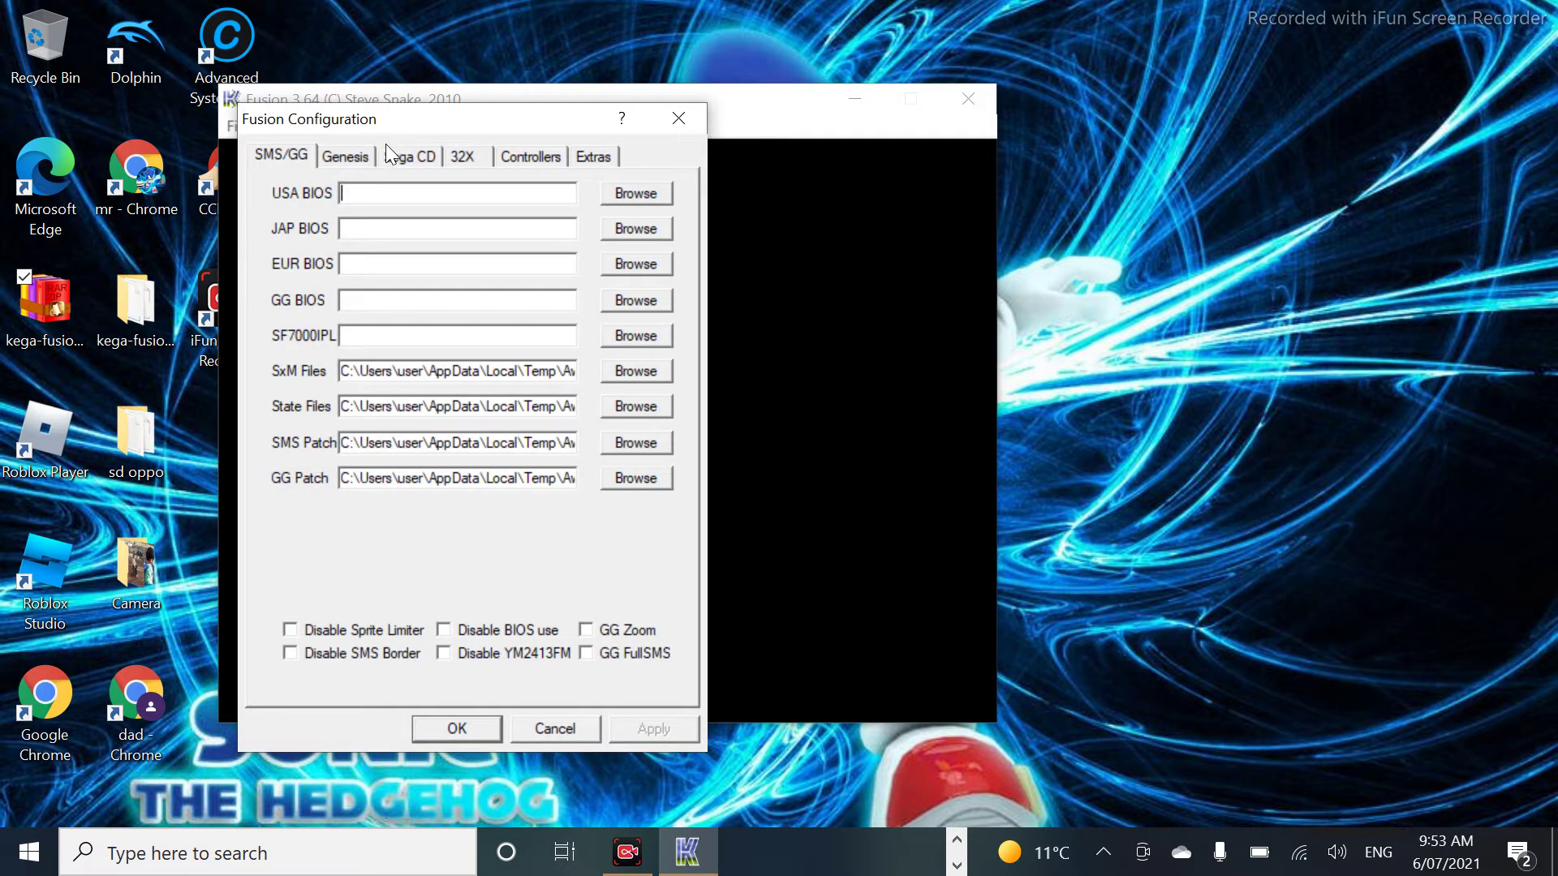
pyautogui.click(387, 147)
pyautogui.click(632, 196)
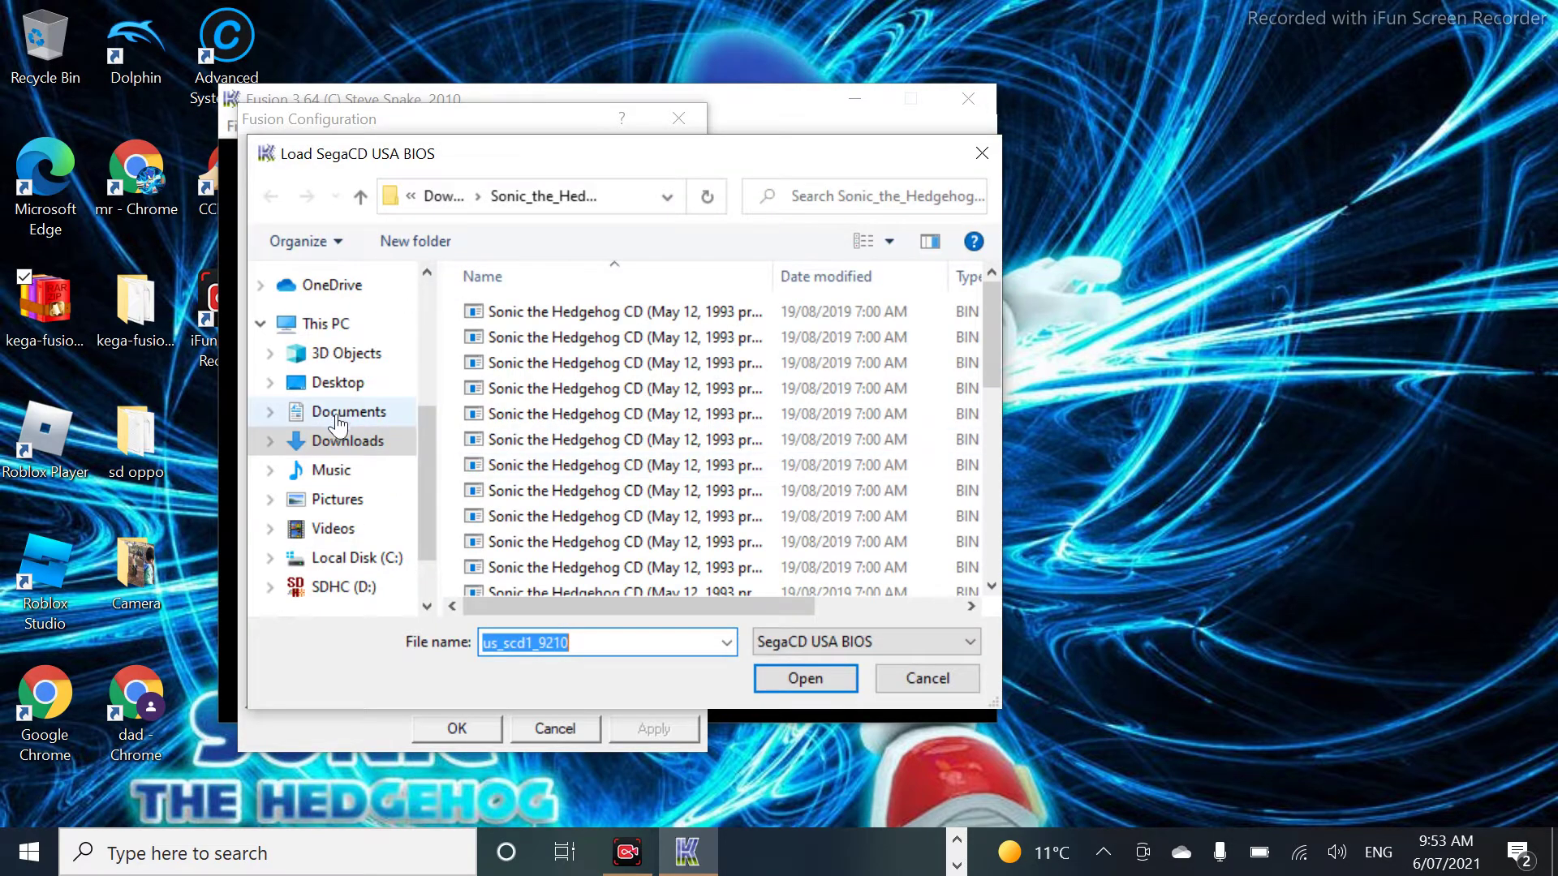
# Navigate the file picker to Downloads and into the us_scd1_9210 folder, selecting its BIOS file.
pyautogui.click(341, 441)
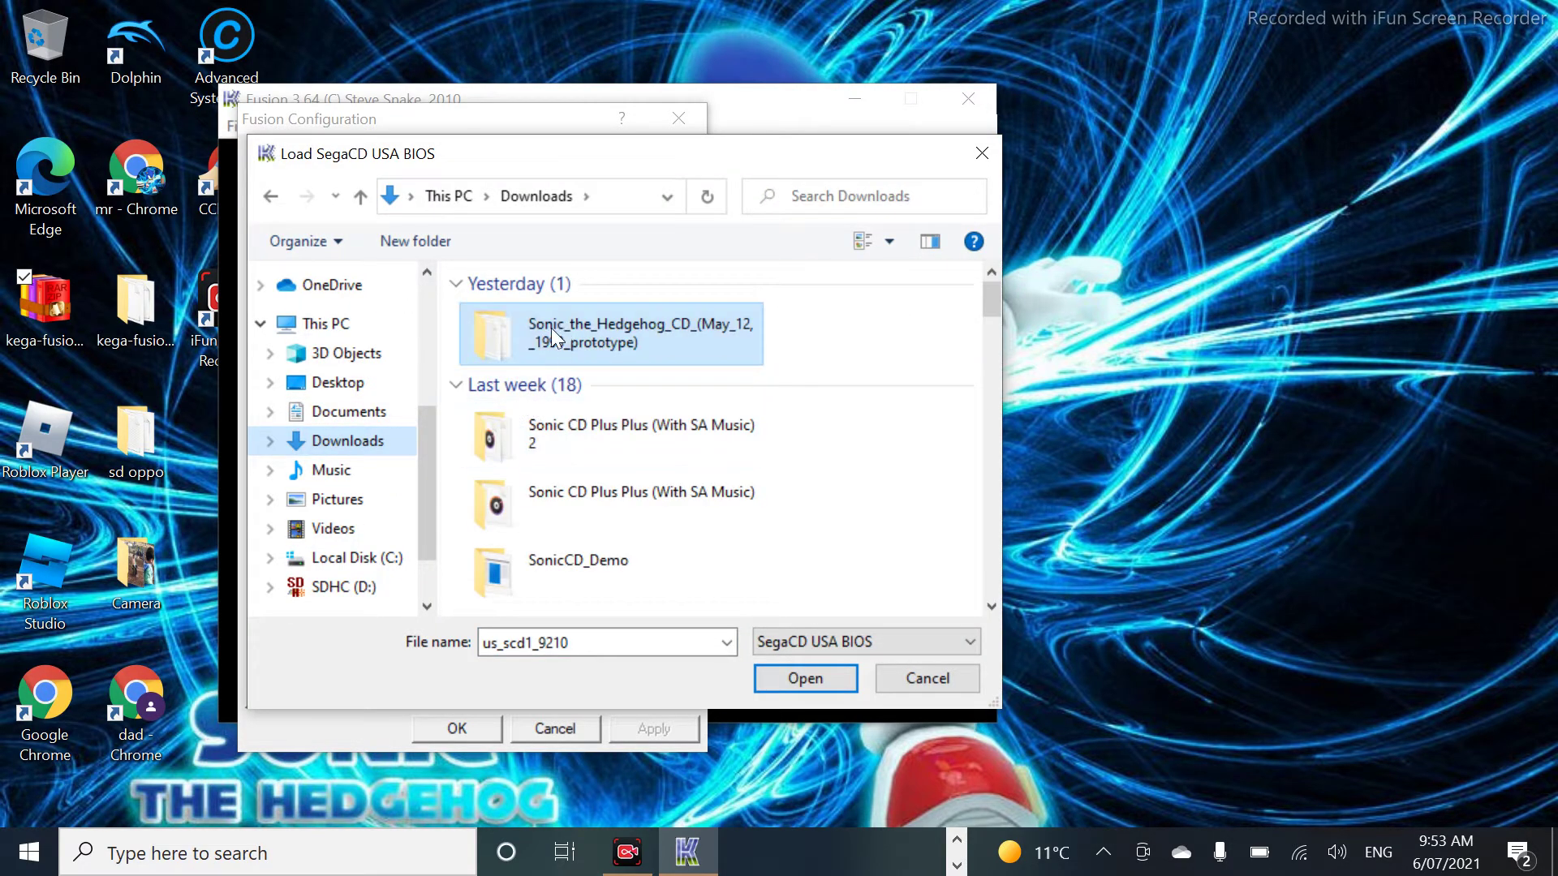
pyautogui.scroll(-6, 551, 328)
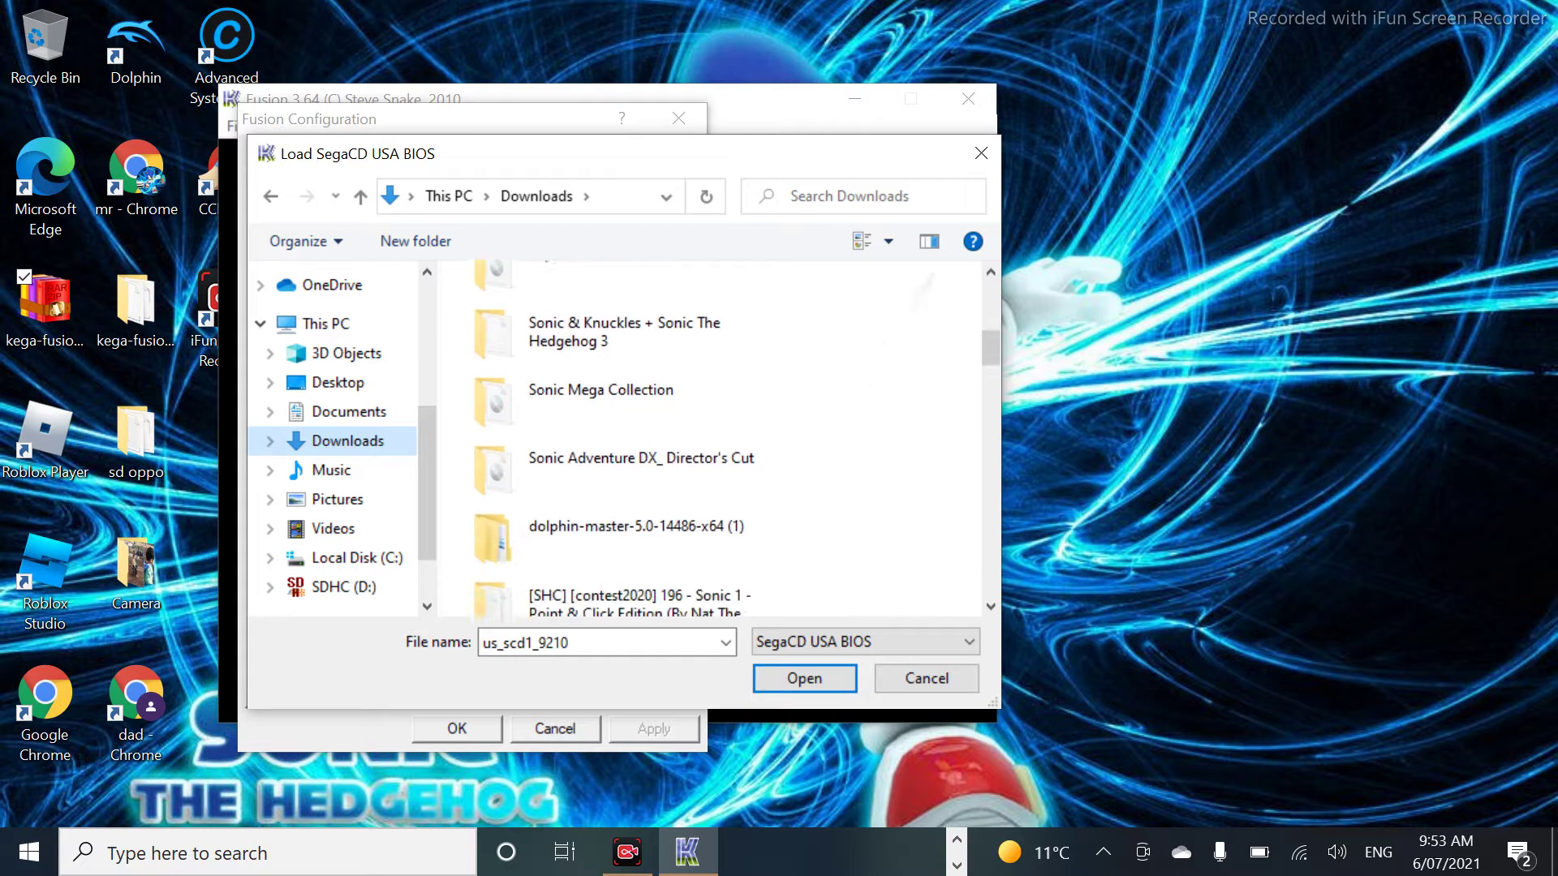
pyautogui.scroll(-8, 714, 438)
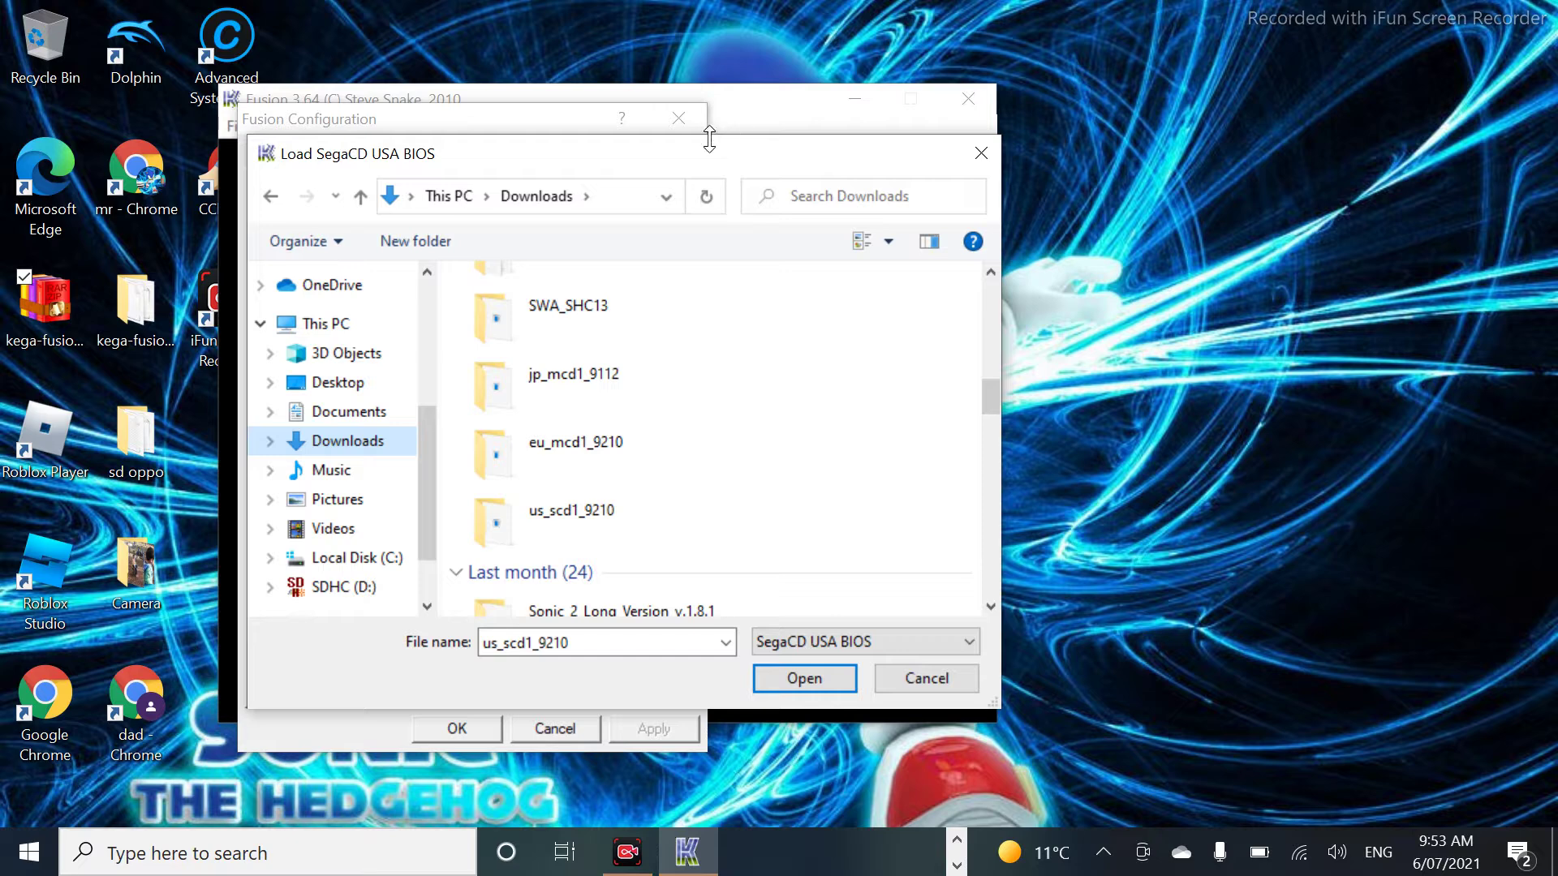
pyautogui.moveTo(711, 153); pyautogui.dragTo(704, 252)
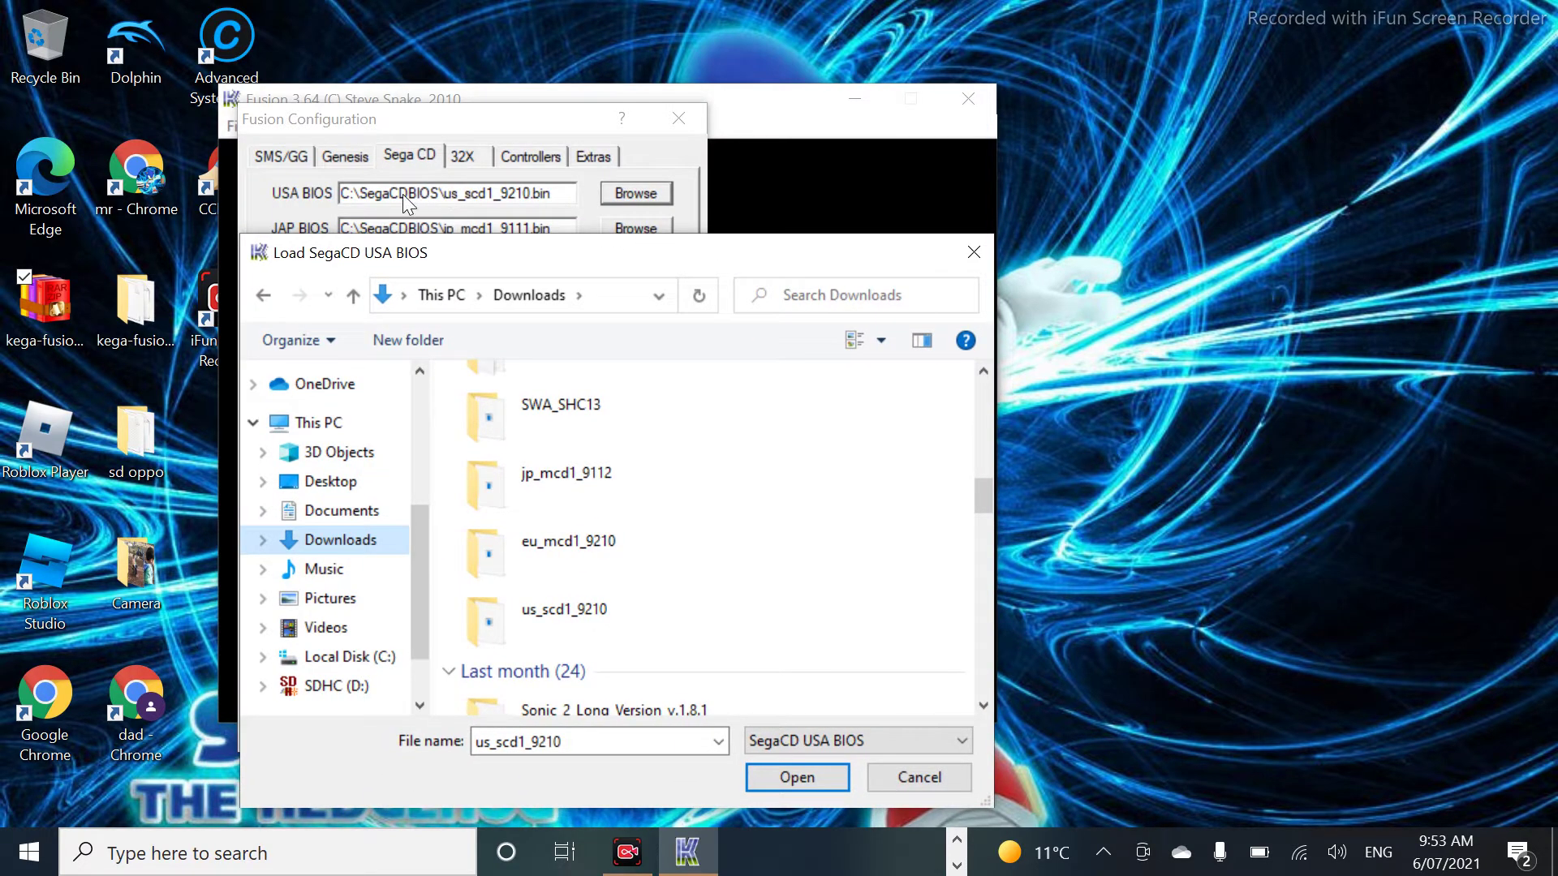
pyautogui.moveTo(536, 235)
pyautogui.mouseDown()
pyautogui.moveTo(526, 292)
pyautogui.moveTo(523, 183)
pyautogui.mouseUp()
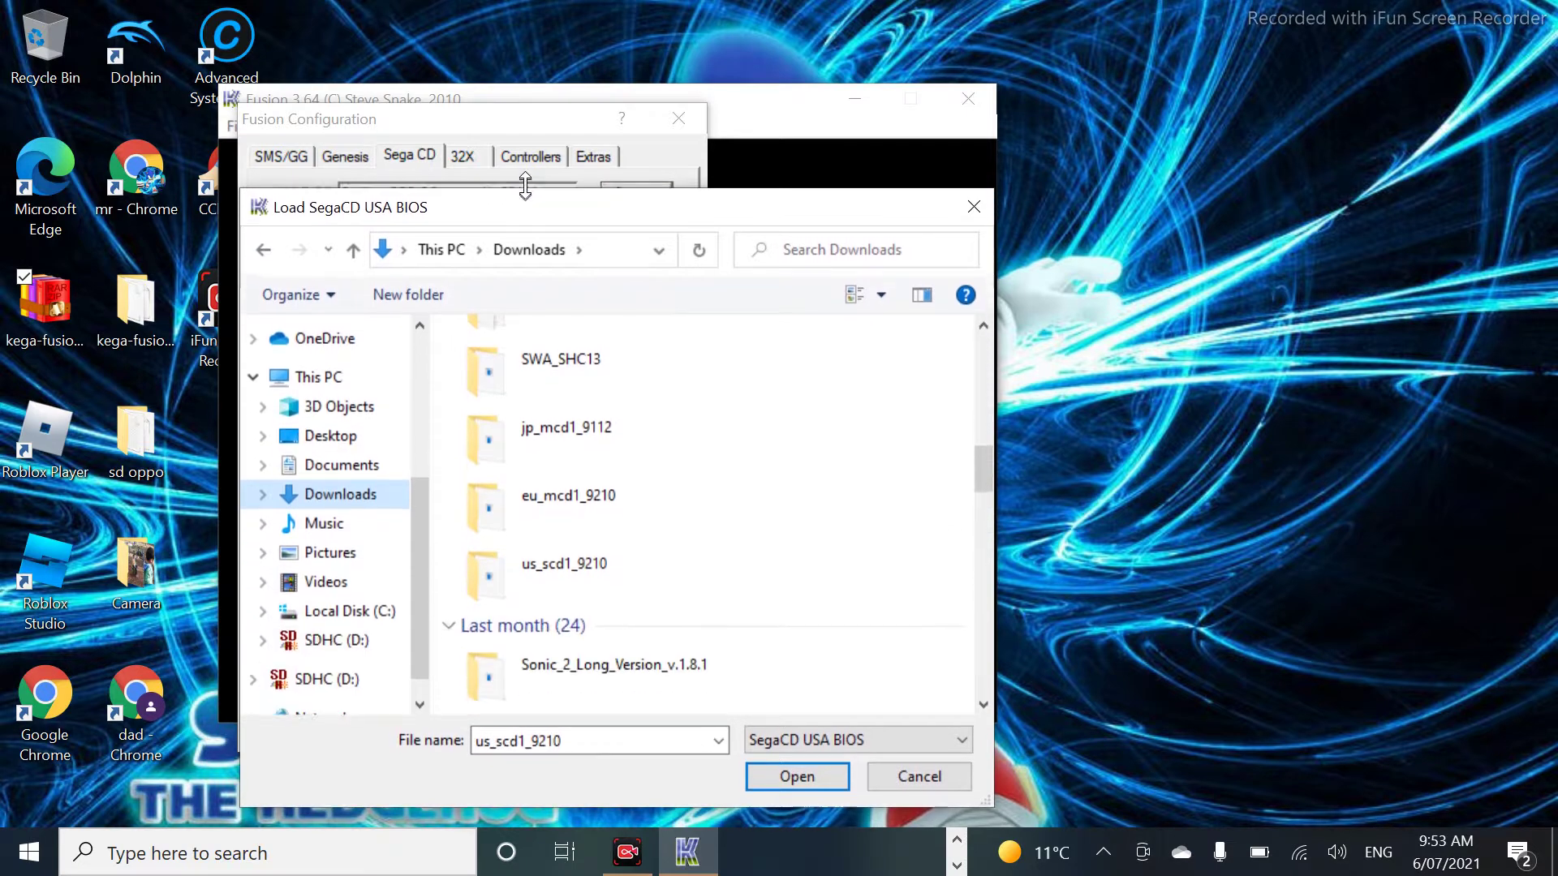
pyautogui.click(537, 597)
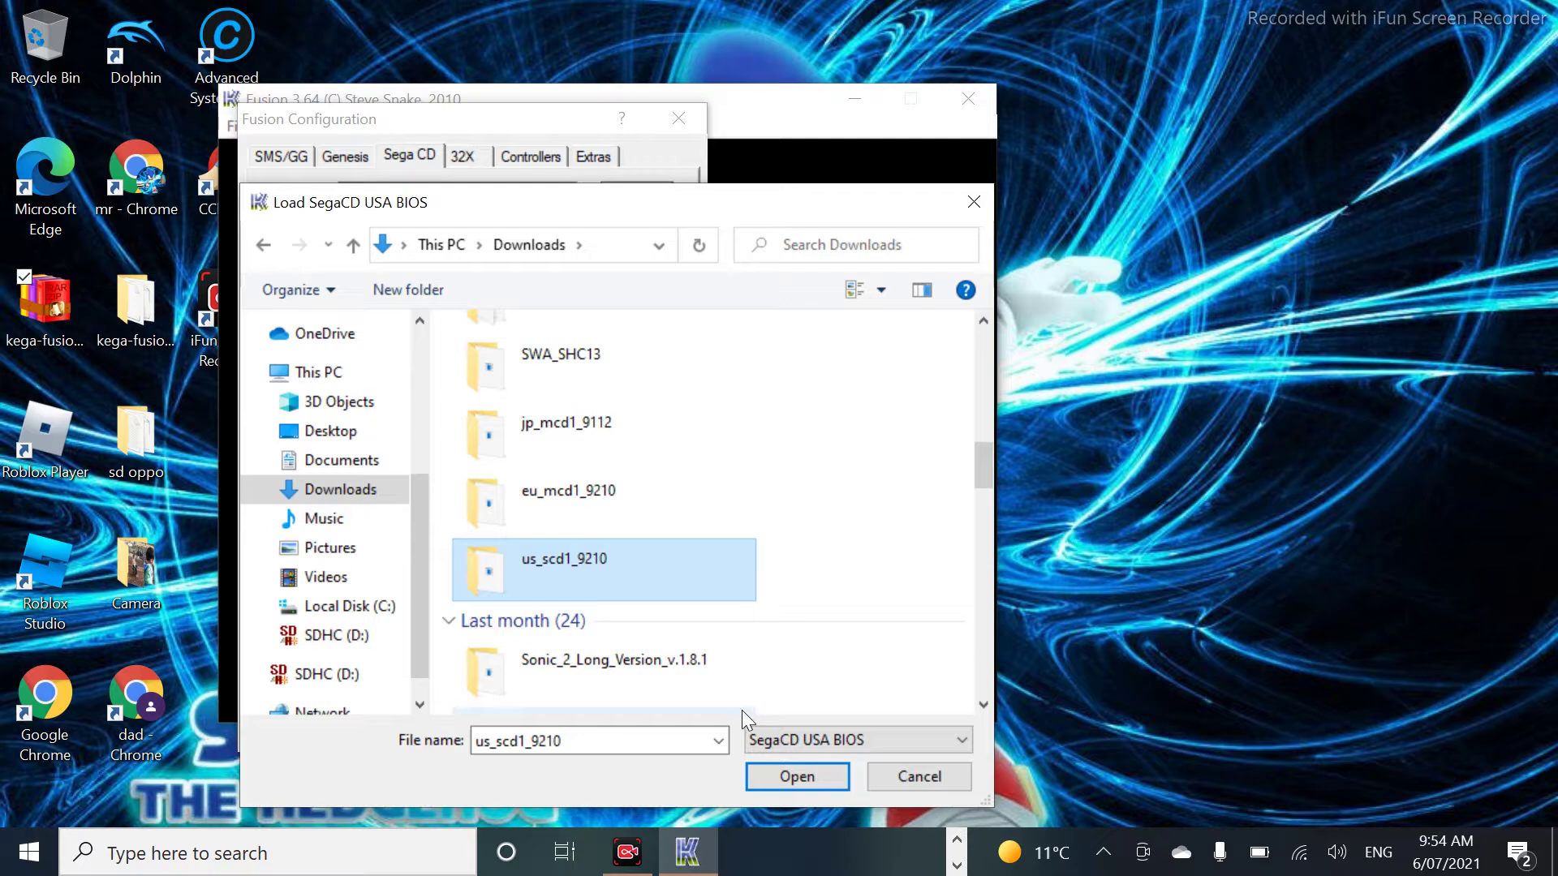
pyautogui.click(772, 777)
pyautogui.click(560, 362)
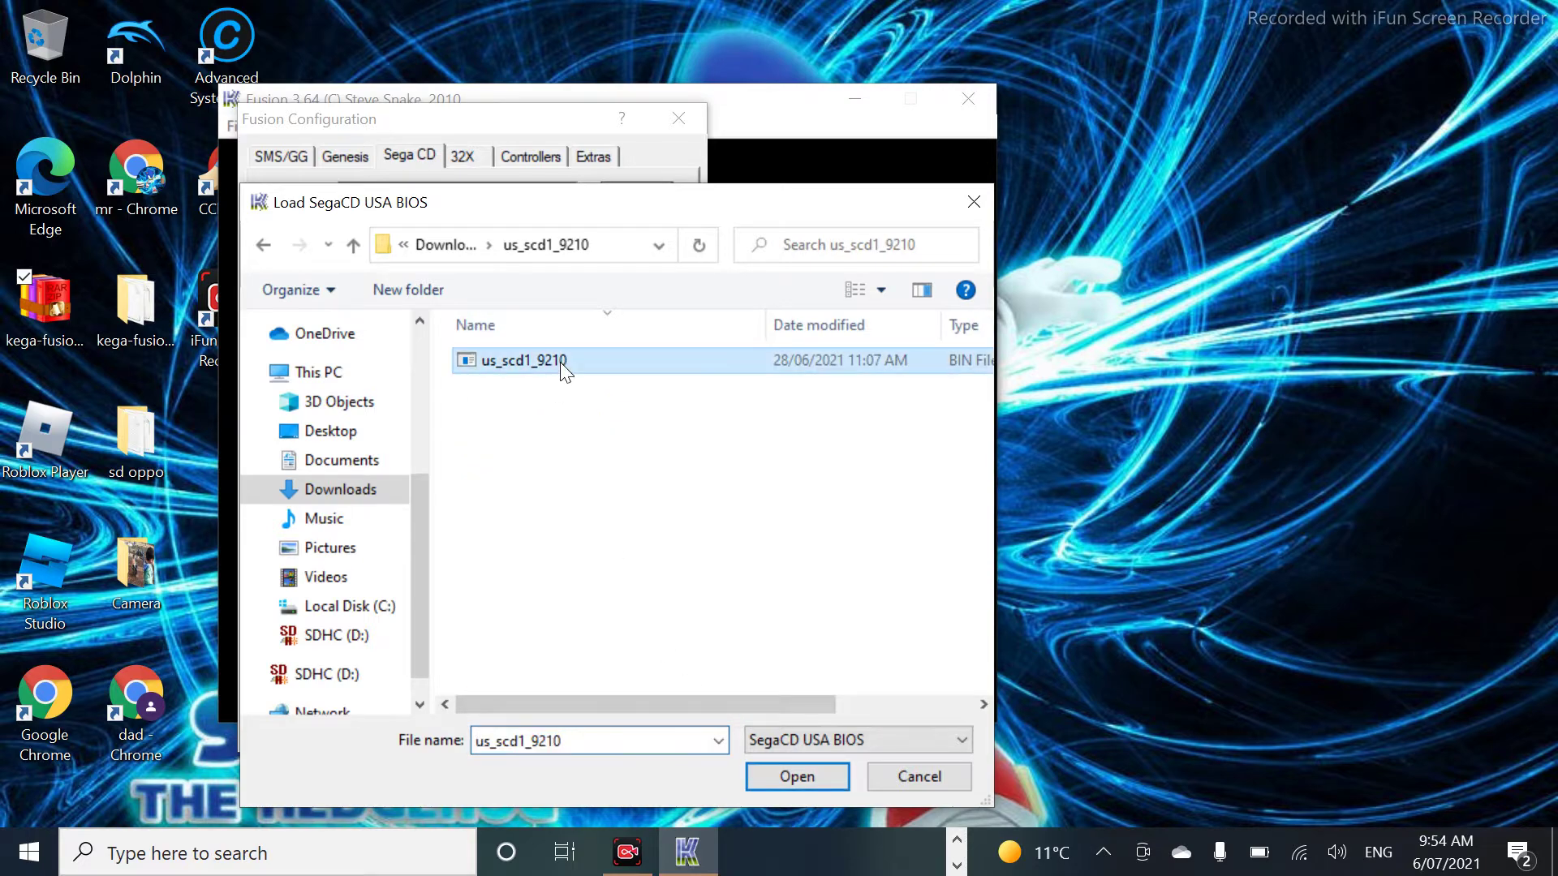
# Load us_scd1_9210 as the USA BIOS, set CD+G to Cooked, and apply and save the configuration.
pyautogui.click(796, 777)
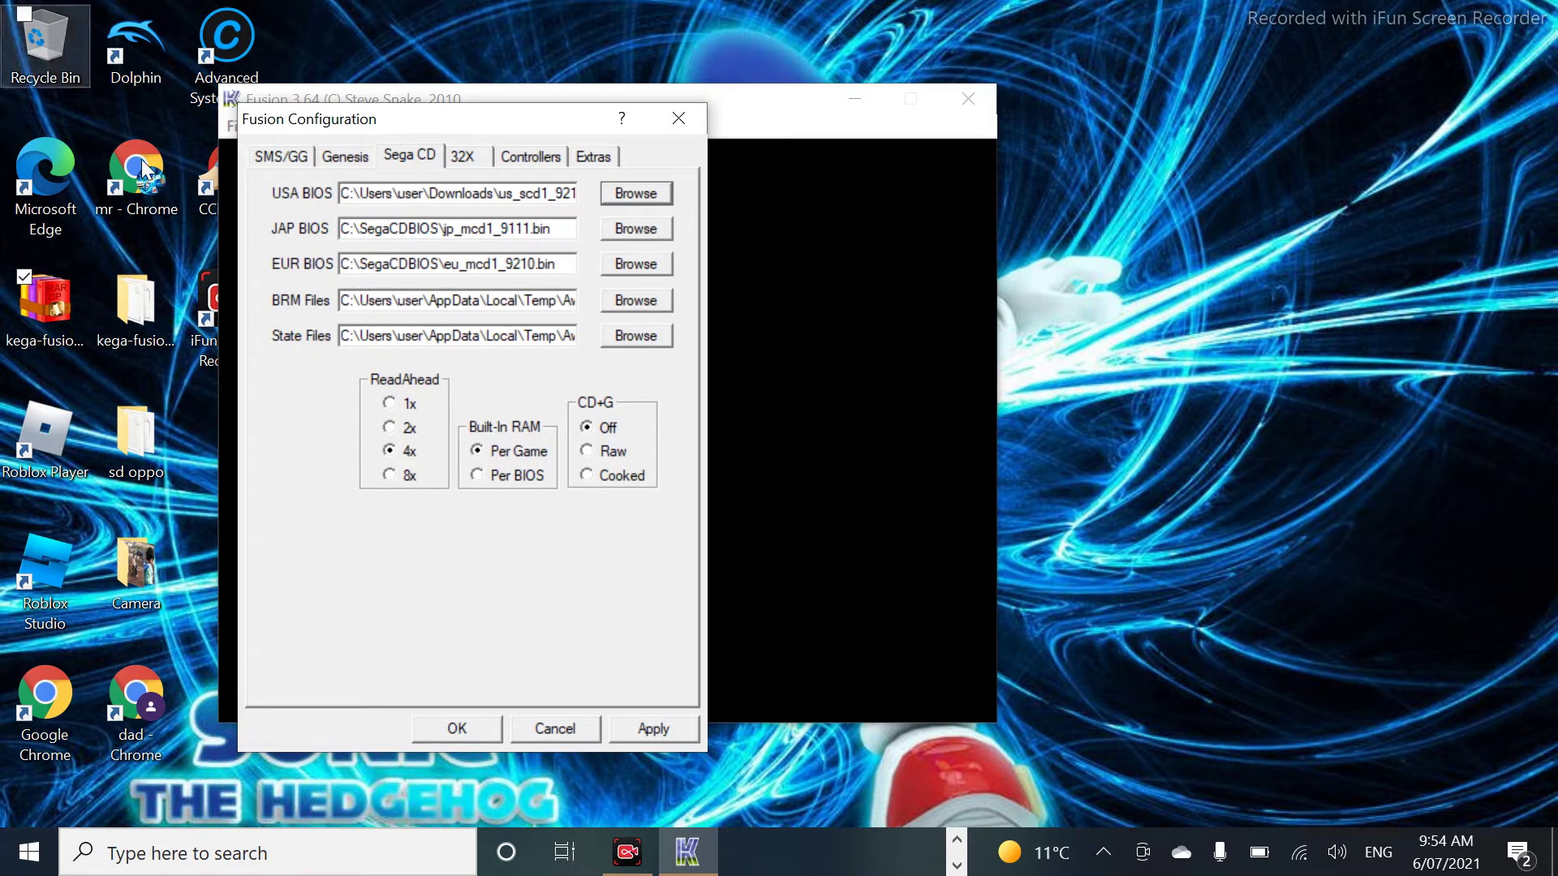
pyautogui.click(587, 479)
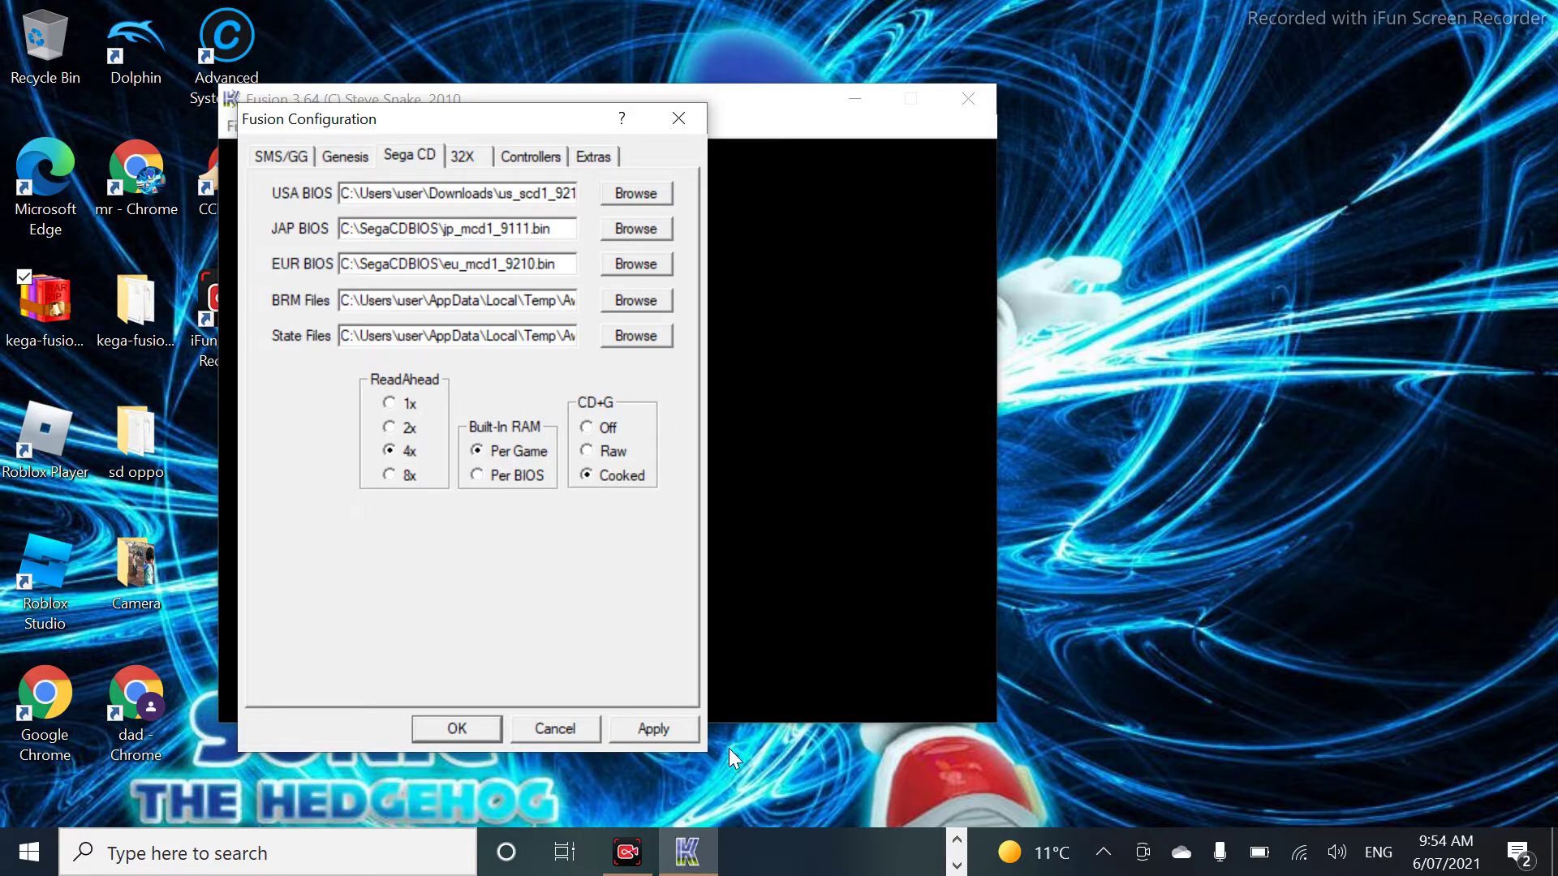
pyautogui.click(670, 729)
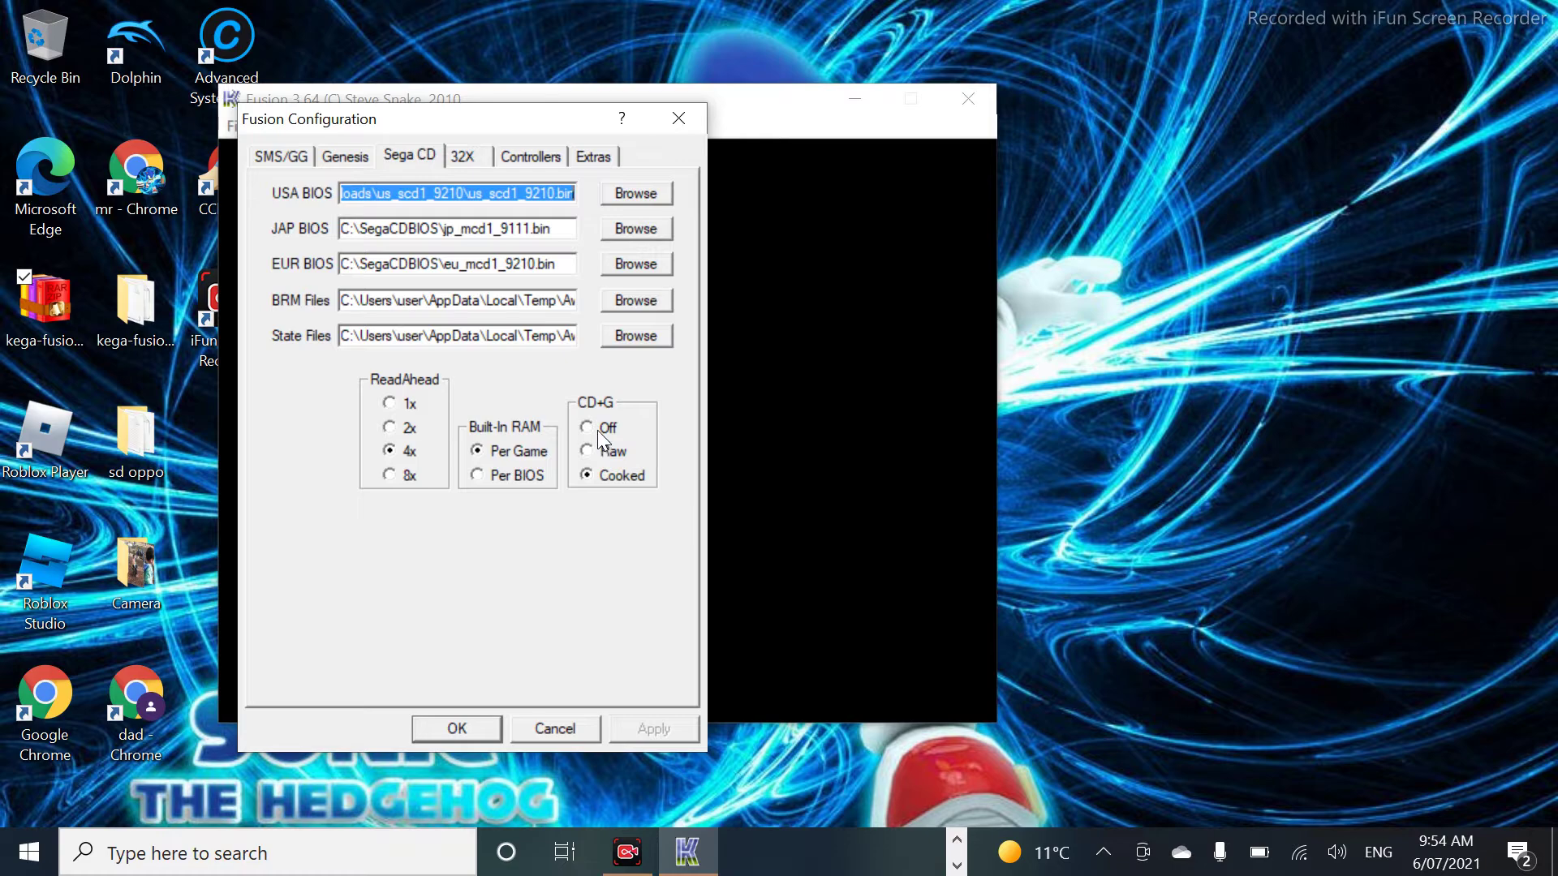
pyautogui.click(479, 736)
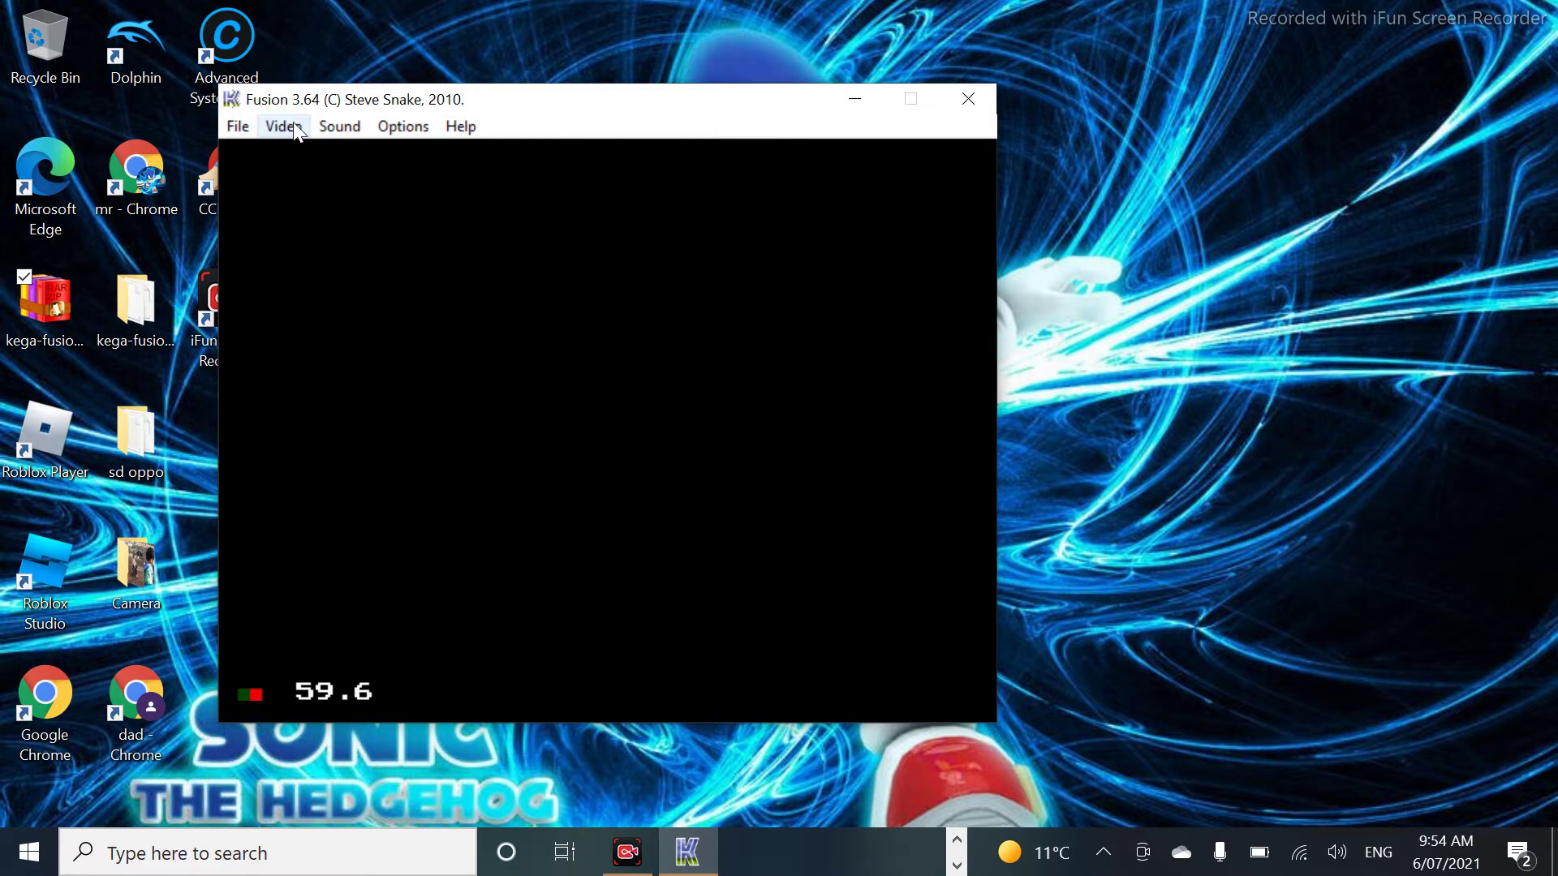
pyautogui.click(248, 128)
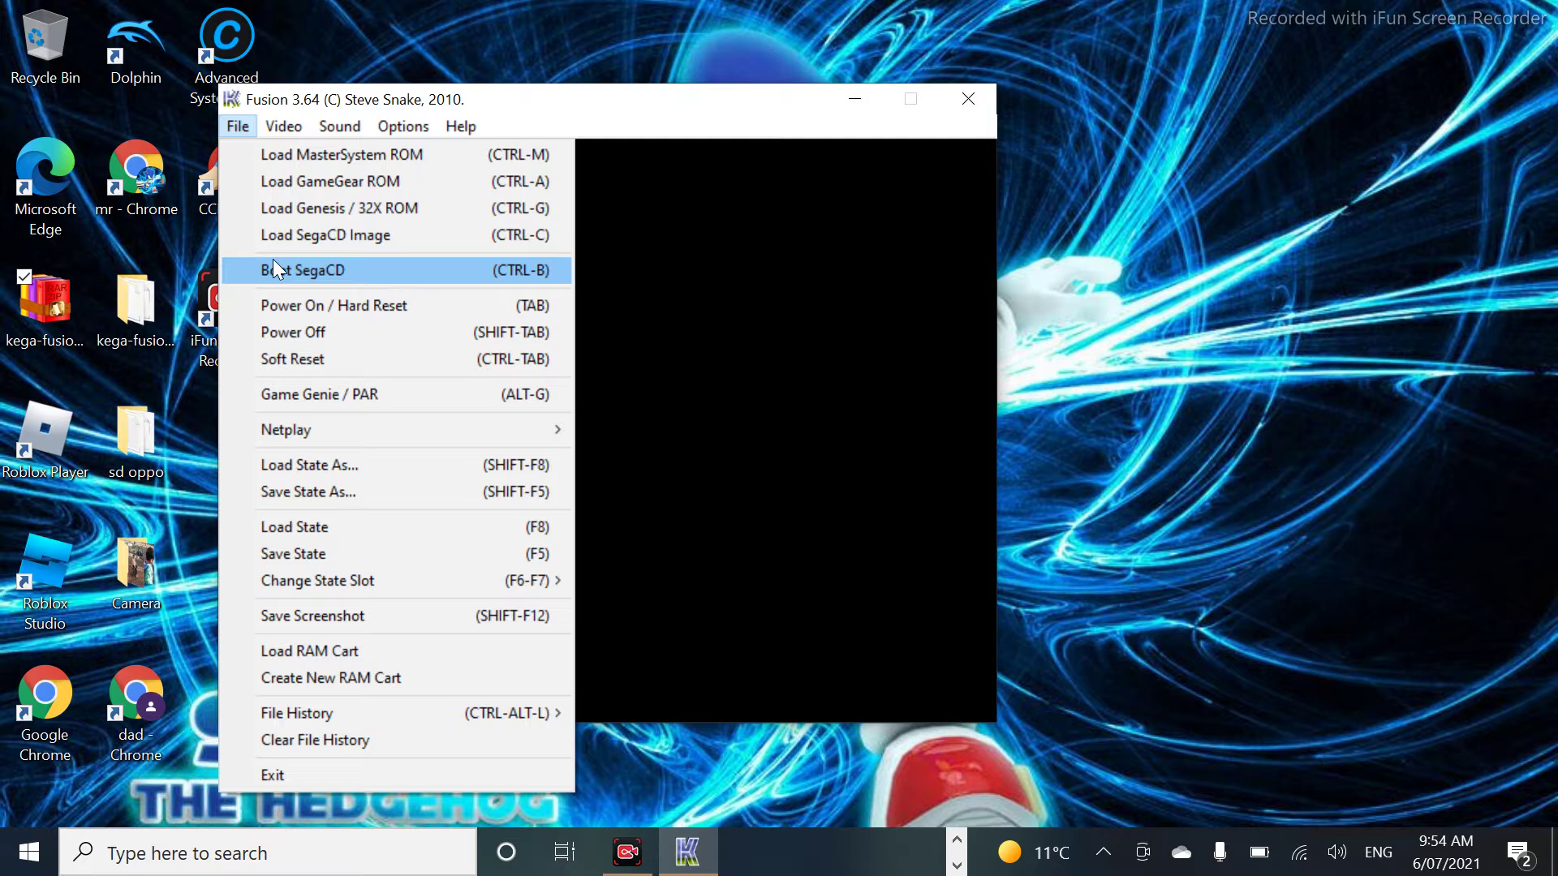
# Boot the Sega CD, then load the Sonic the Hedgehog CD May 12, 1993 prototype CUE image from Downloads.
pyautogui.click(273, 263)
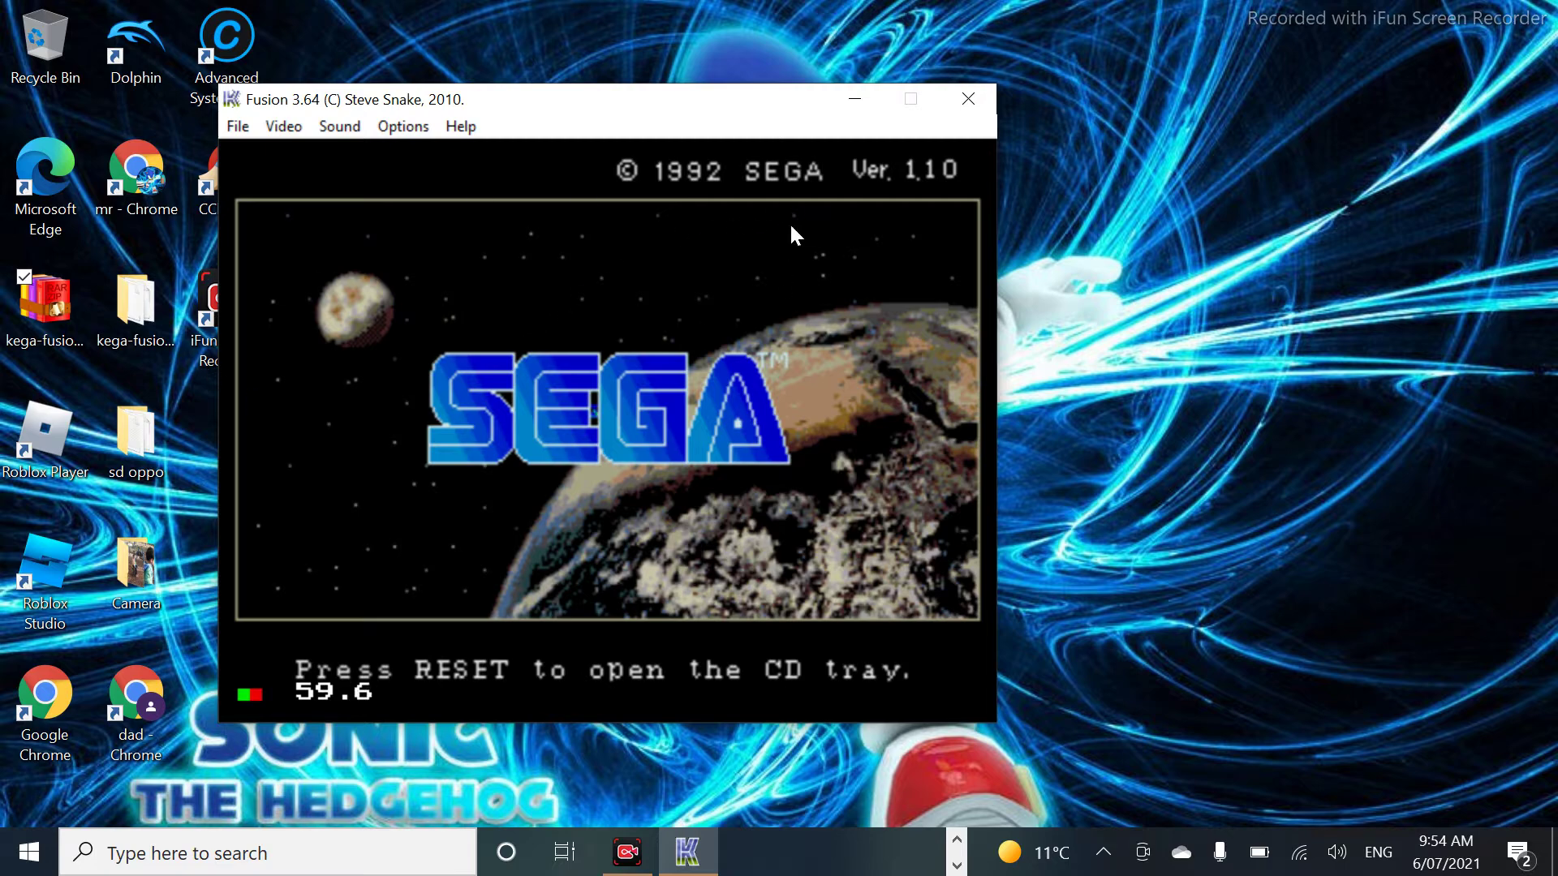
pyautogui.click(228, 124)
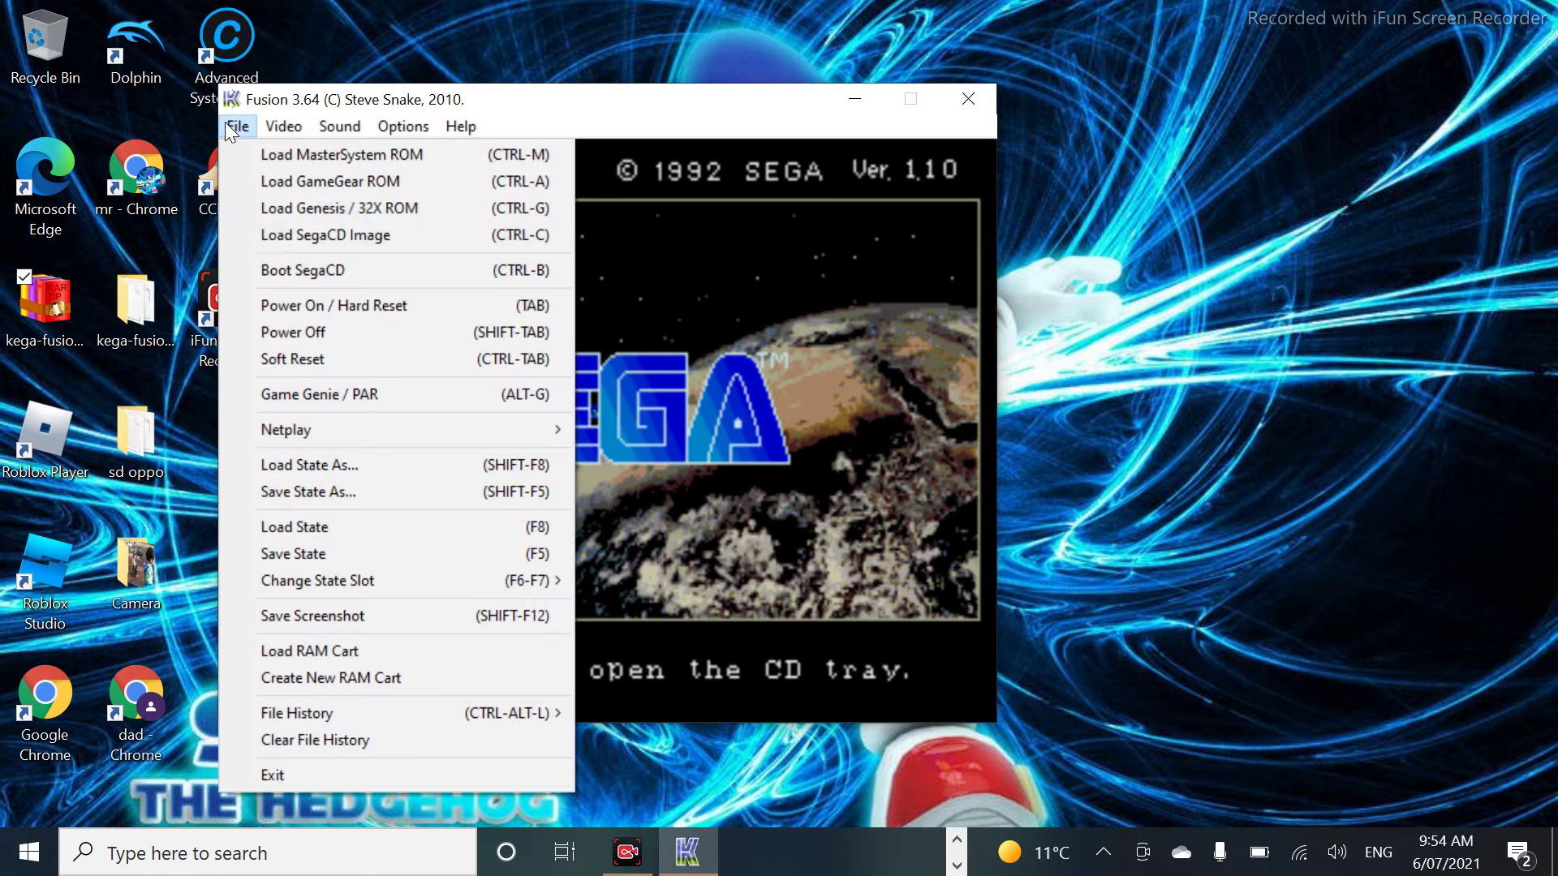
pyautogui.click(268, 237)
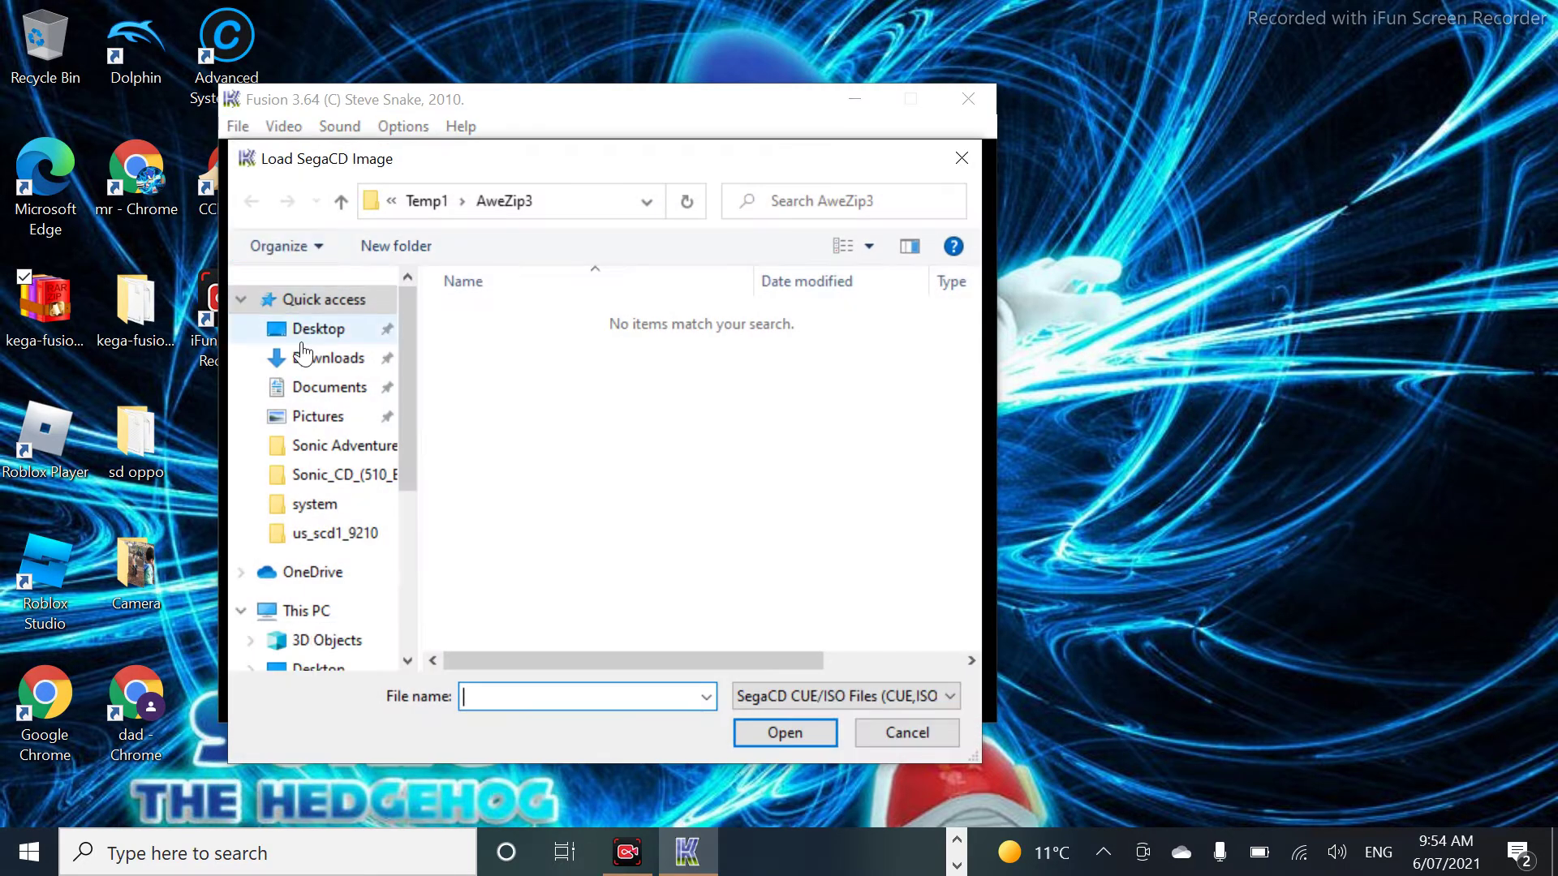
pyautogui.click(304, 358)
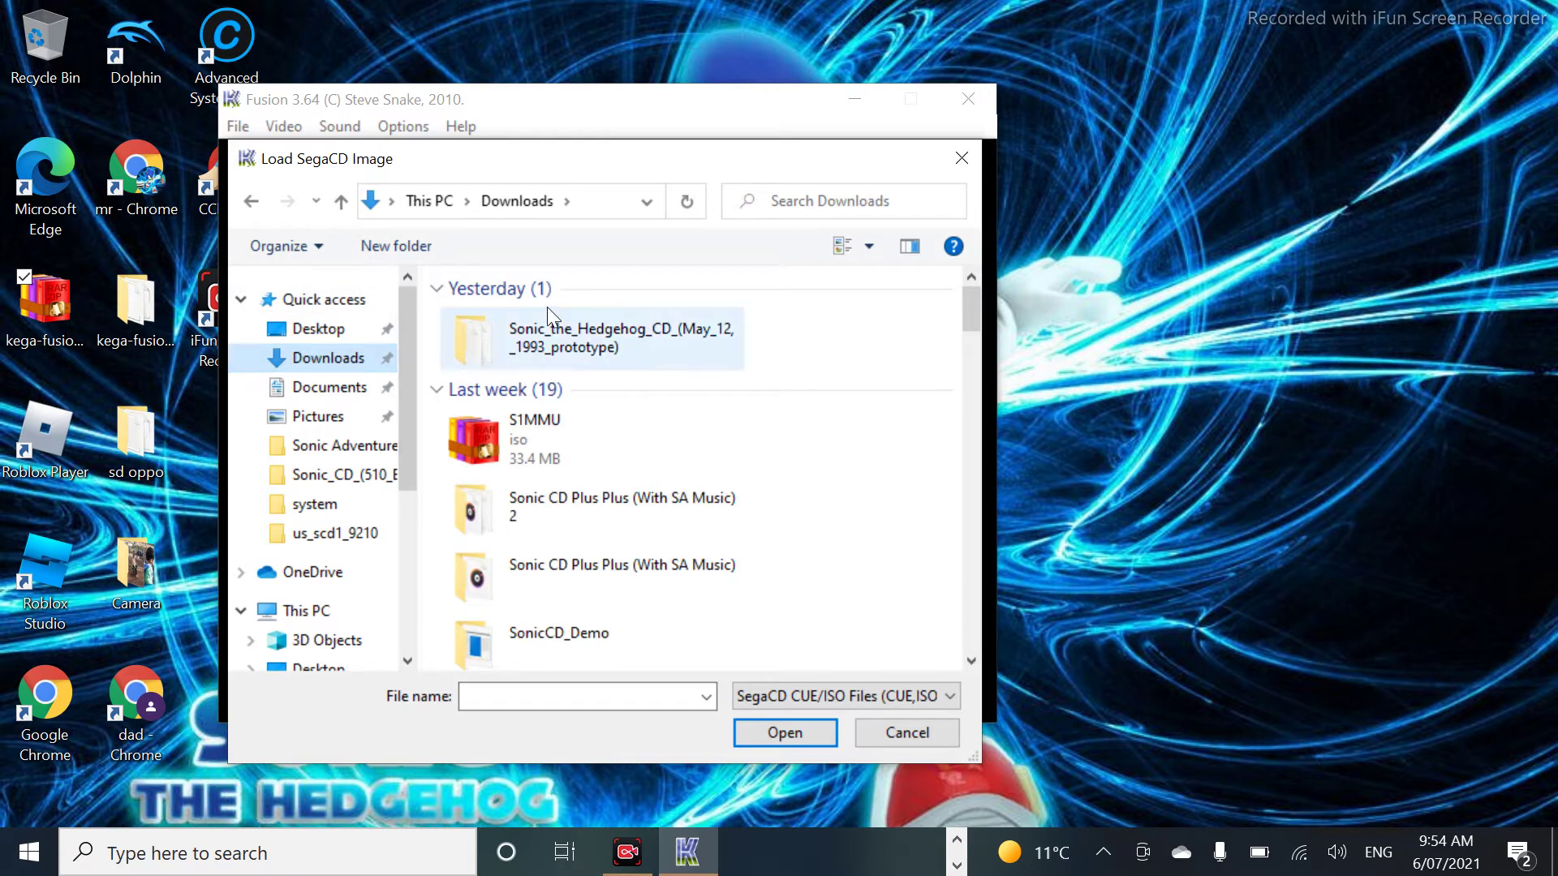
pyautogui.click(541, 333)
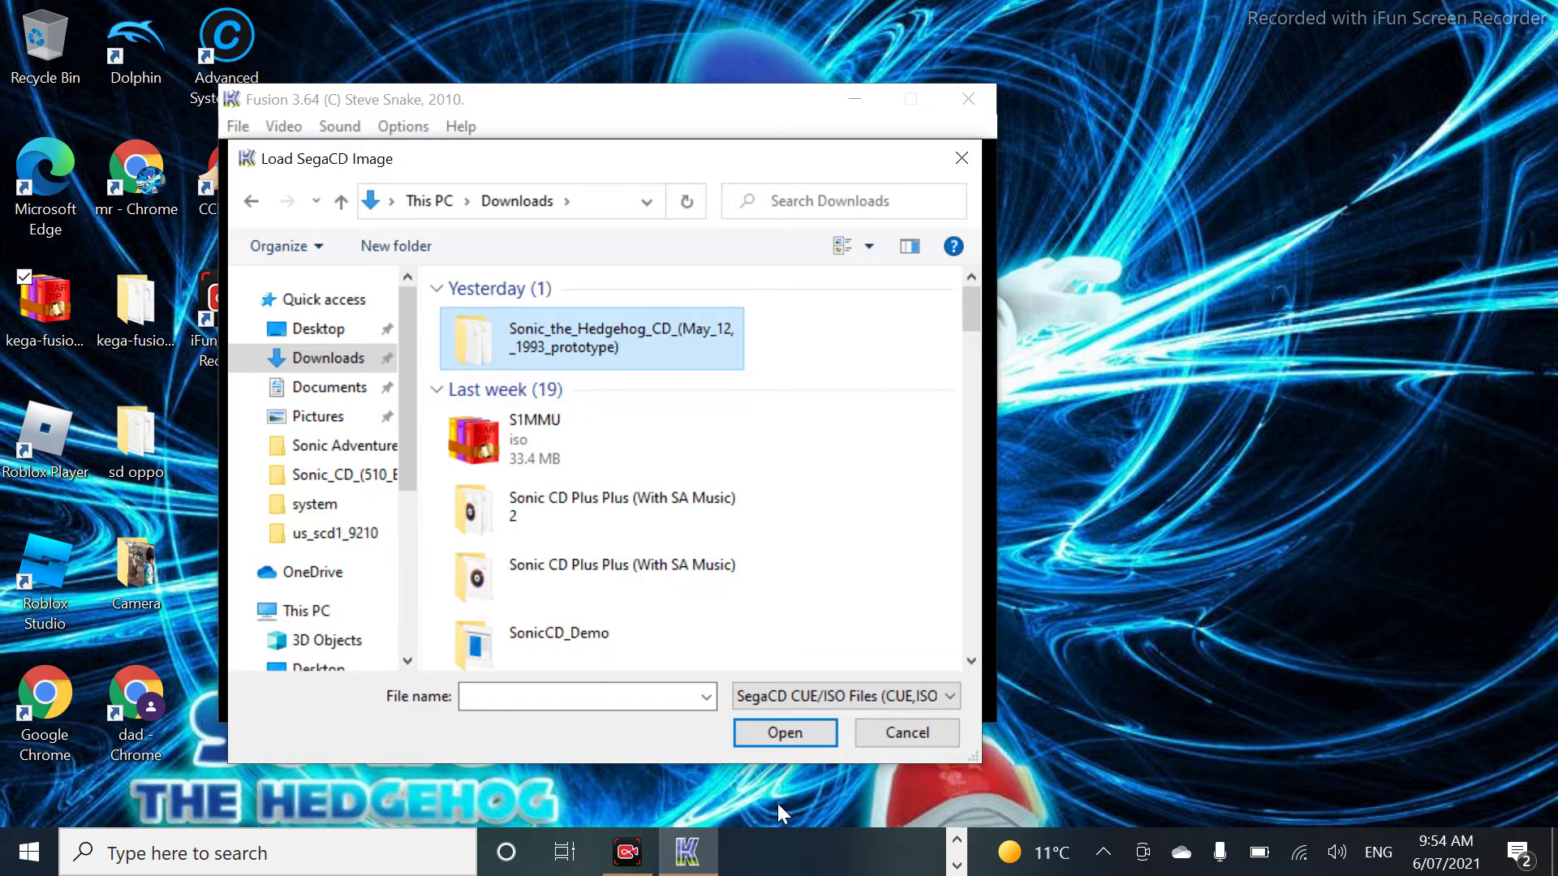
pyautogui.click(800, 742)
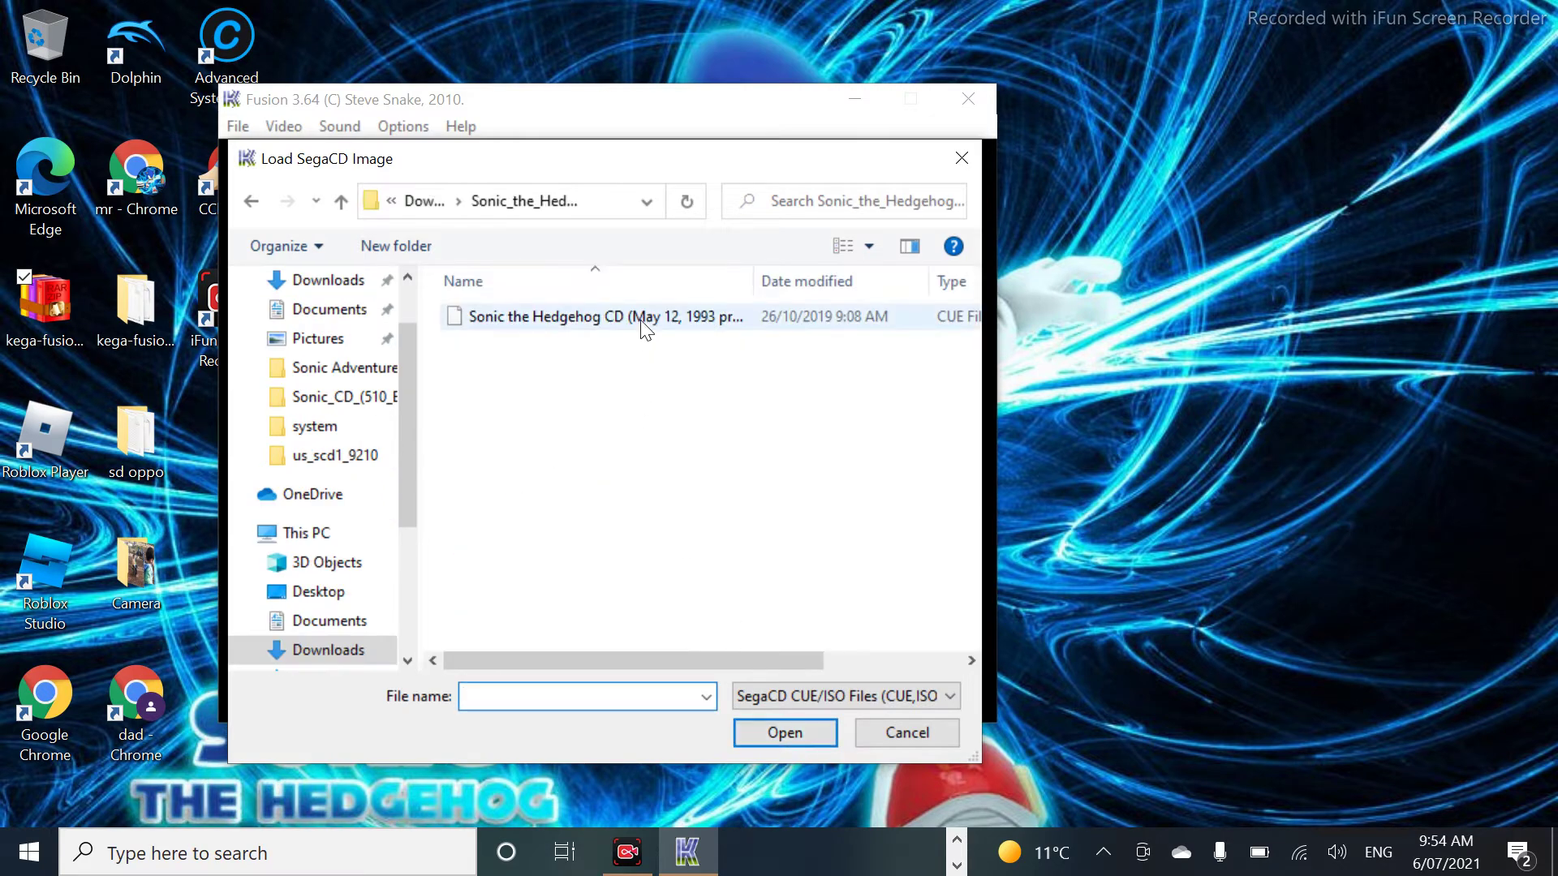
pyautogui.click(641, 318)
pyautogui.click(790, 742)
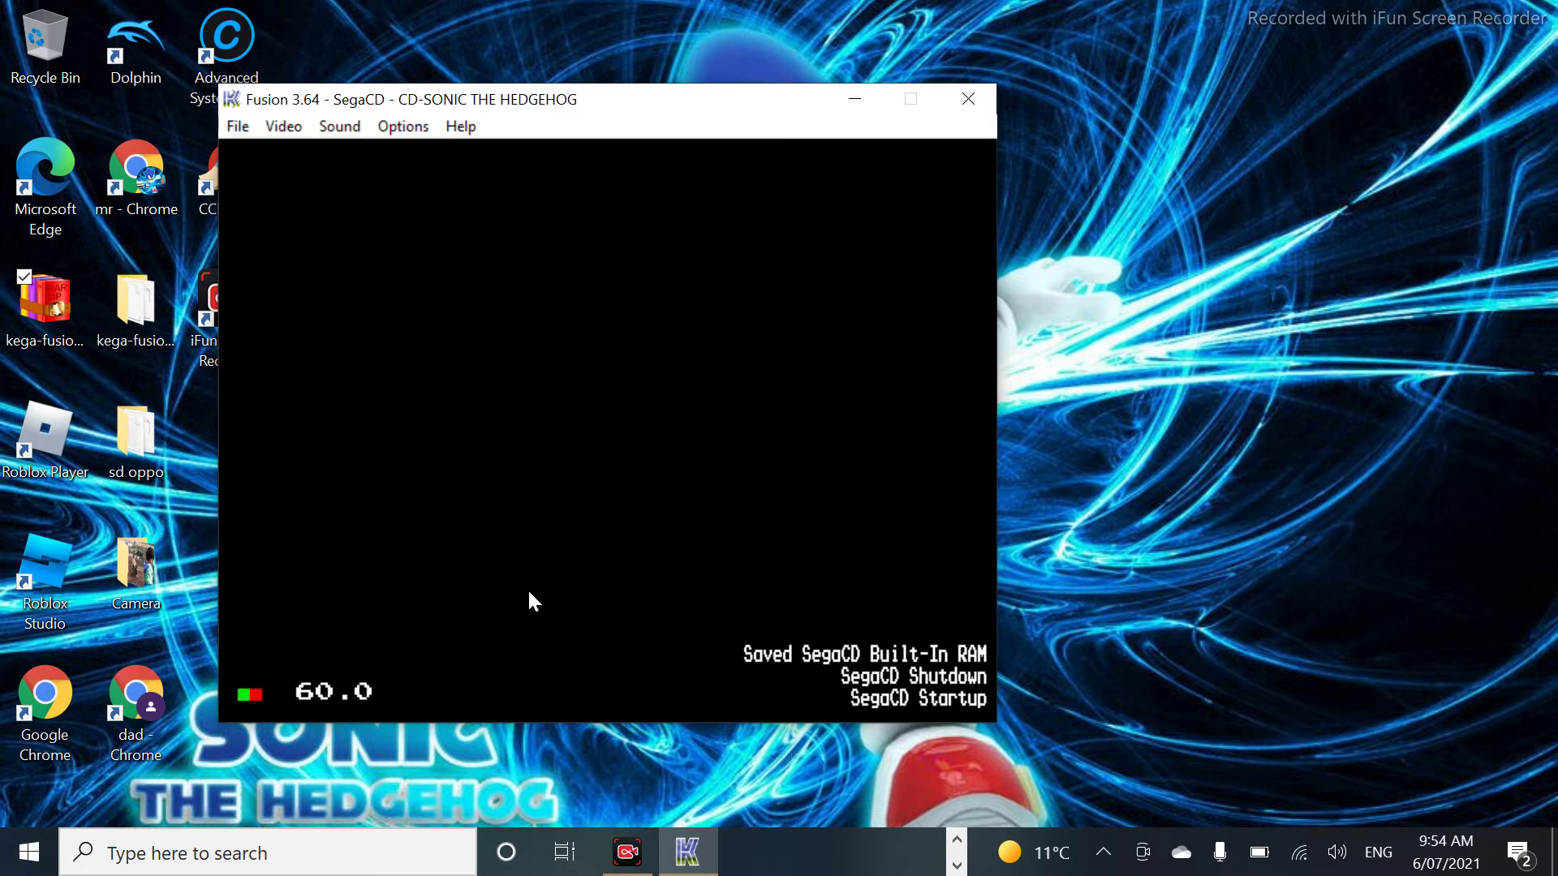
# Fast-forward past the SEGA intro to the CD Sonic title screen, then close Kega Fusion.
pyautogui.press('Tab')
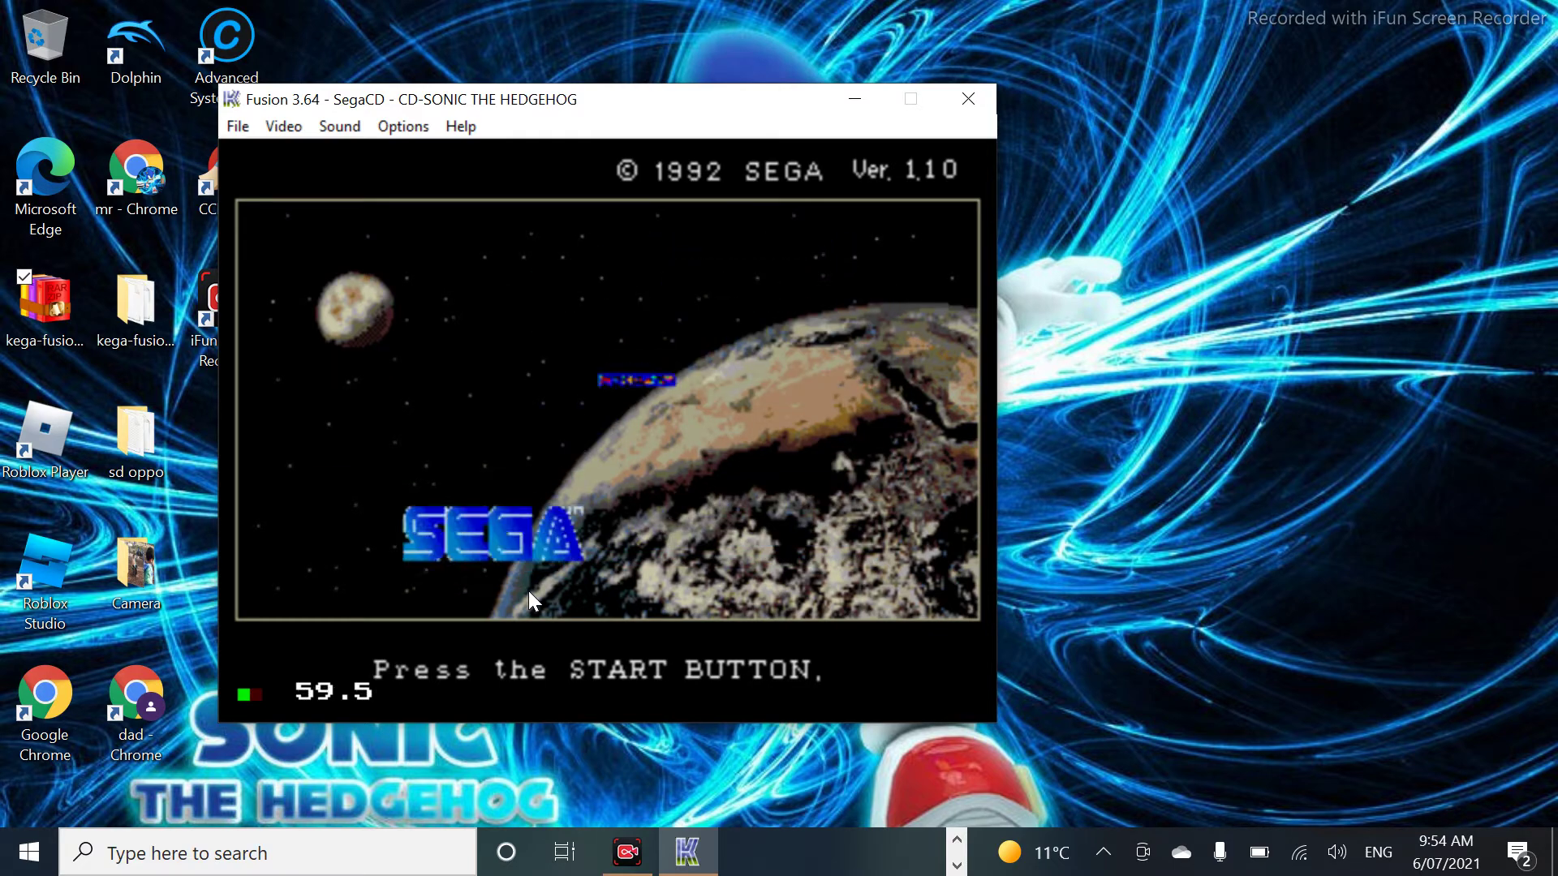
pyautogui.press('Return')
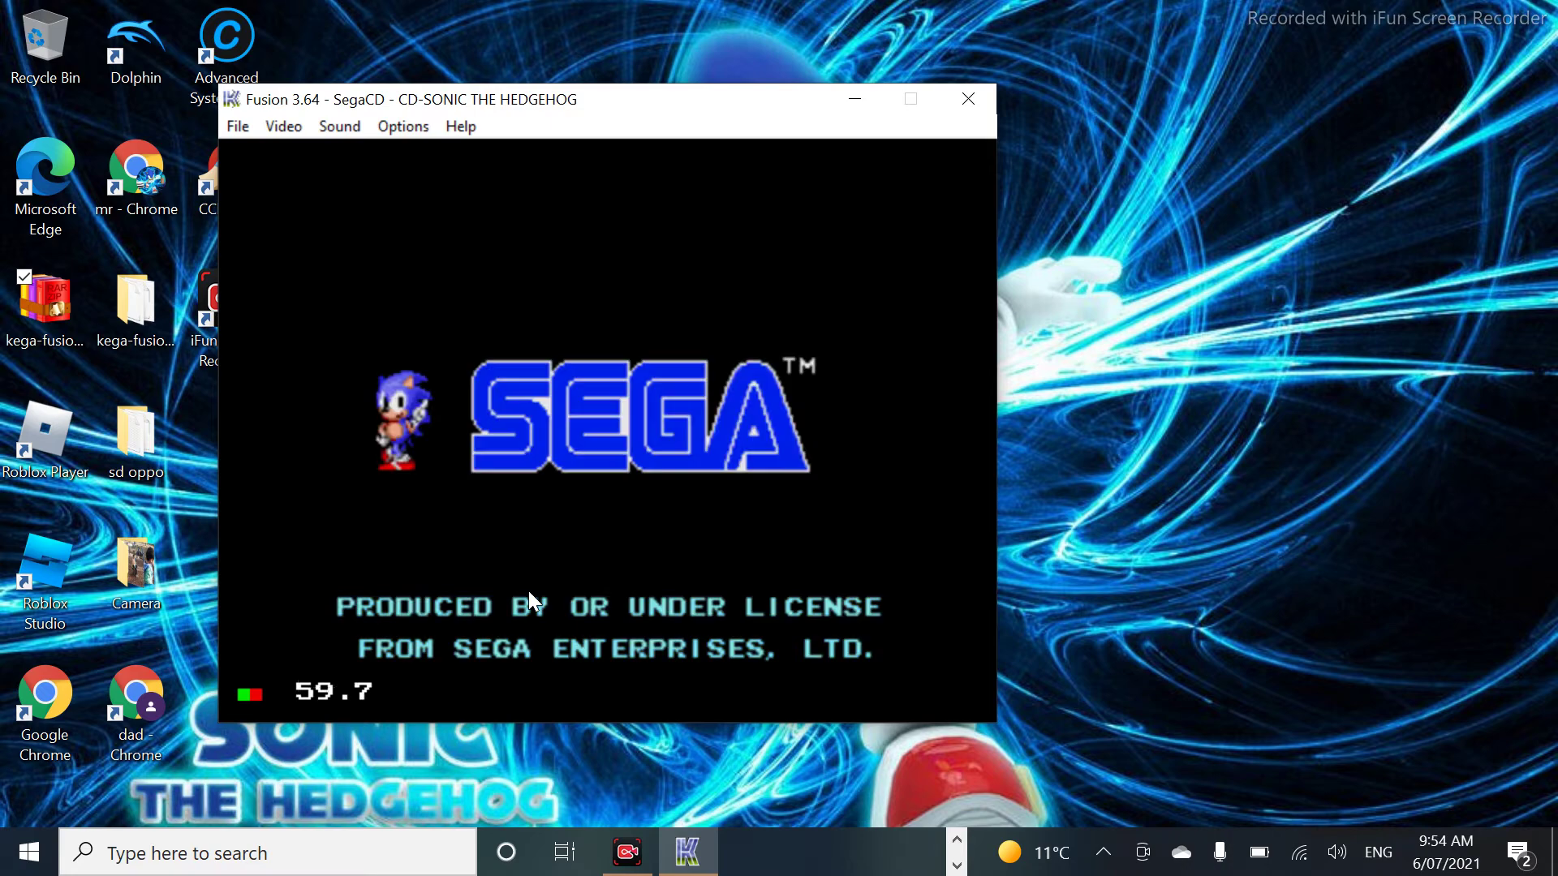
pyautogui.press('BackSpace')
pyautogui.press('BackSpace')
pyautogui.press('BackSpace')
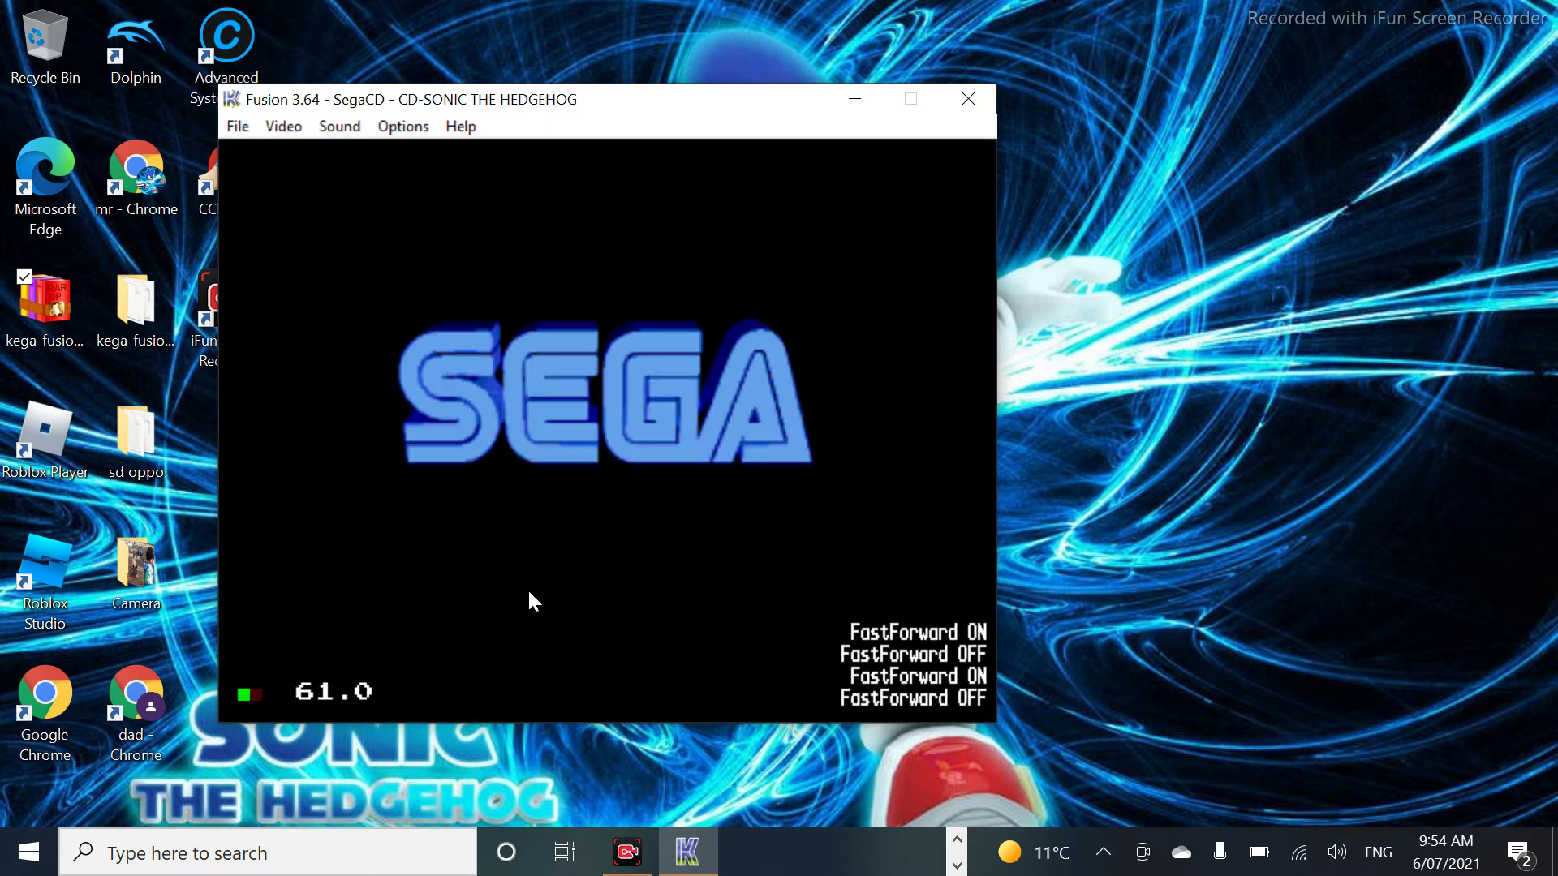
pyautogui.press('BackSpace')
pyautogui.press('BackSpace')
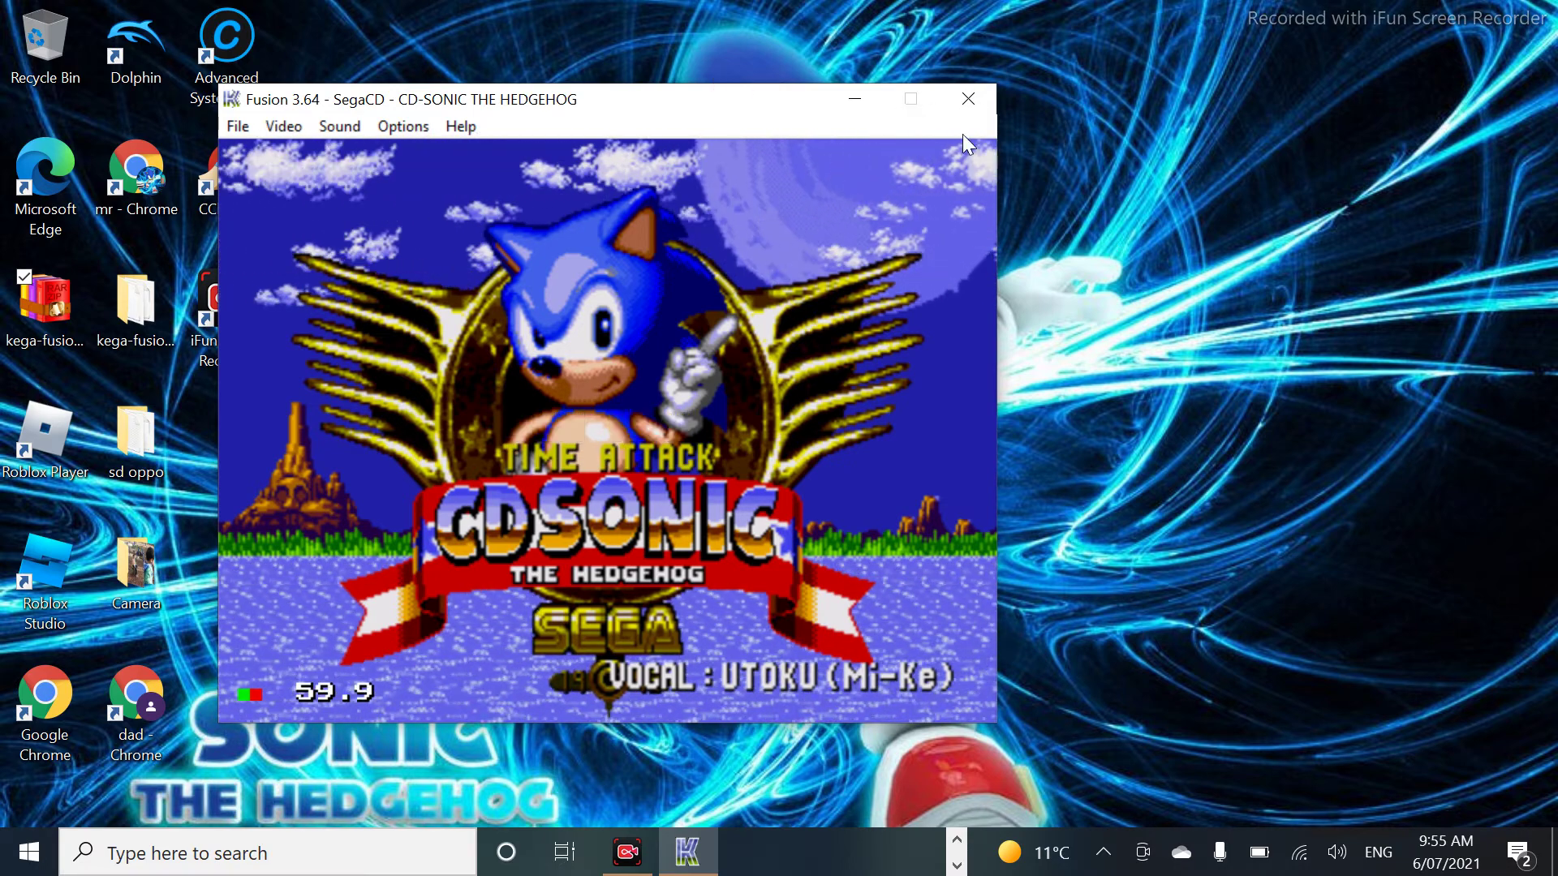
pyautogui.click(954, 94)
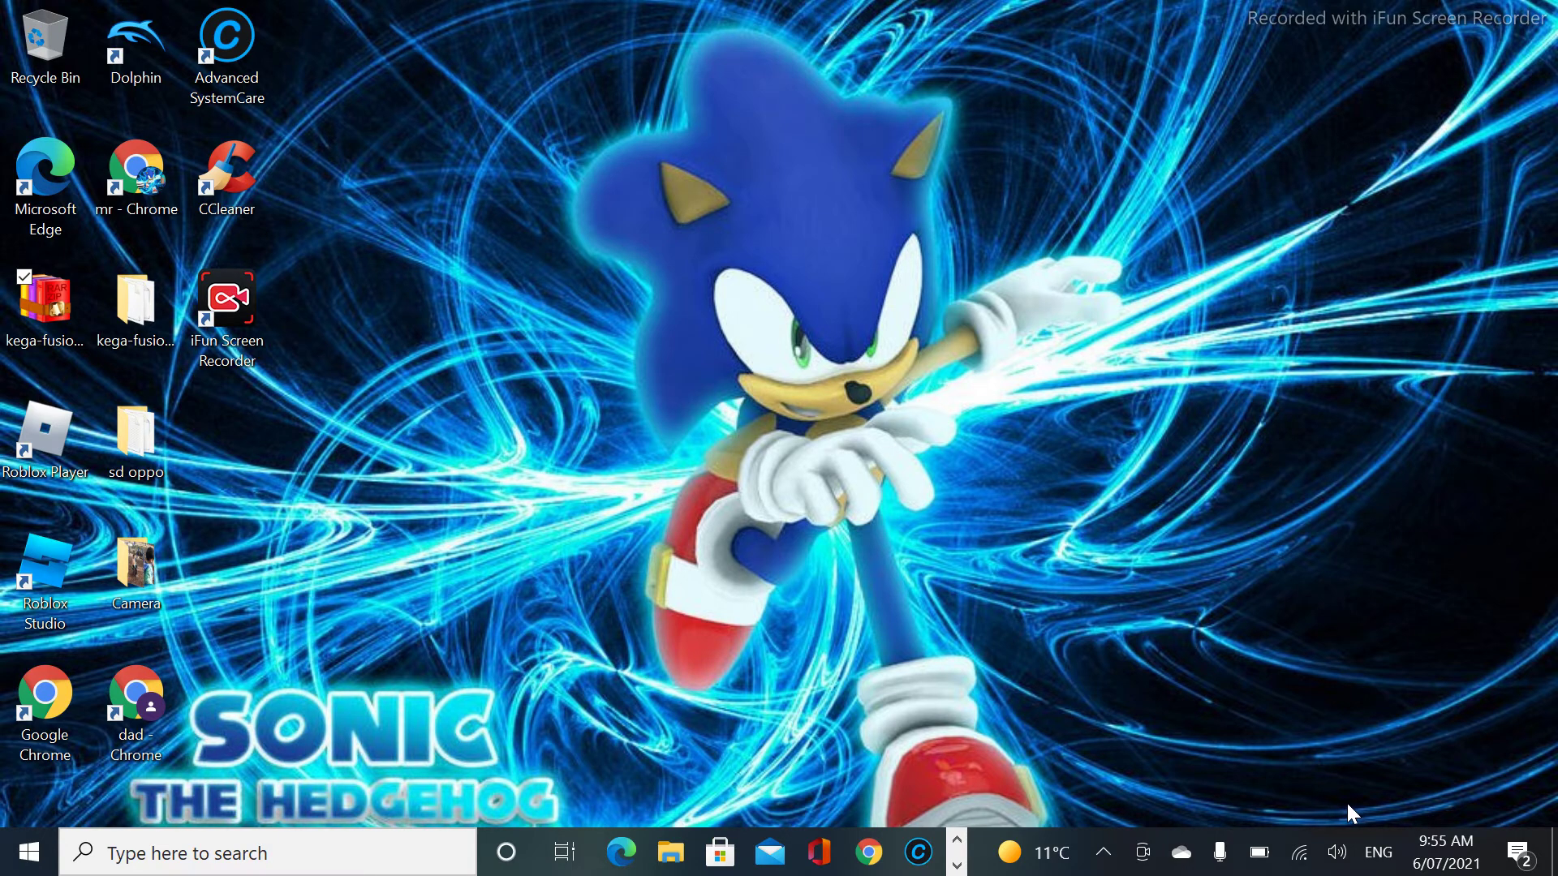
# Search 'sonic retro prototype', view the result, then go back to the Google results.
pyautogui.write('hacks')
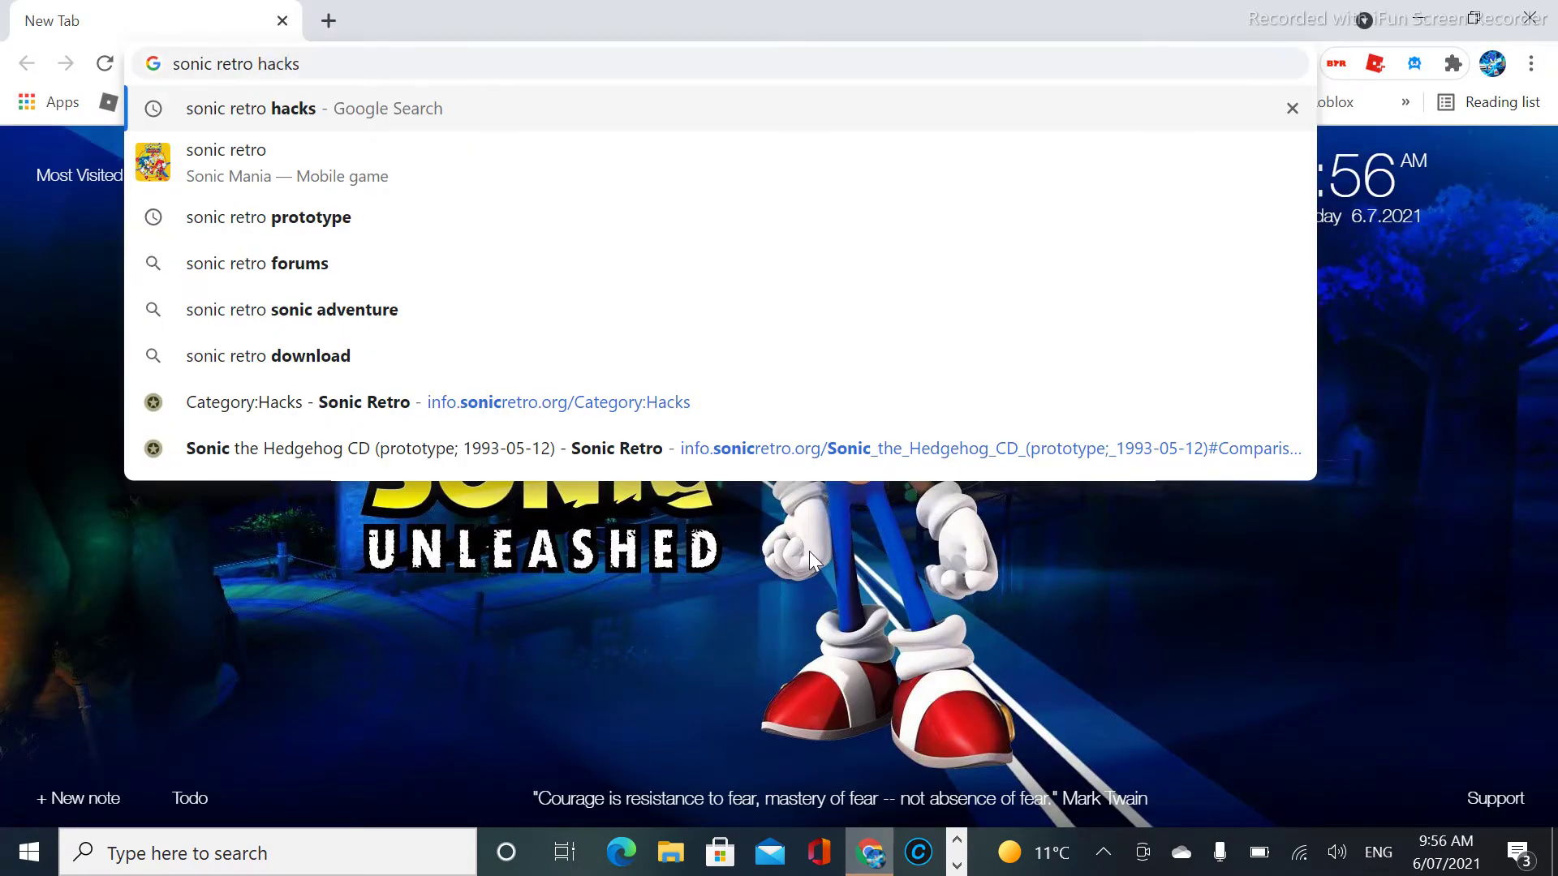
pyautogui.click(811, 559)
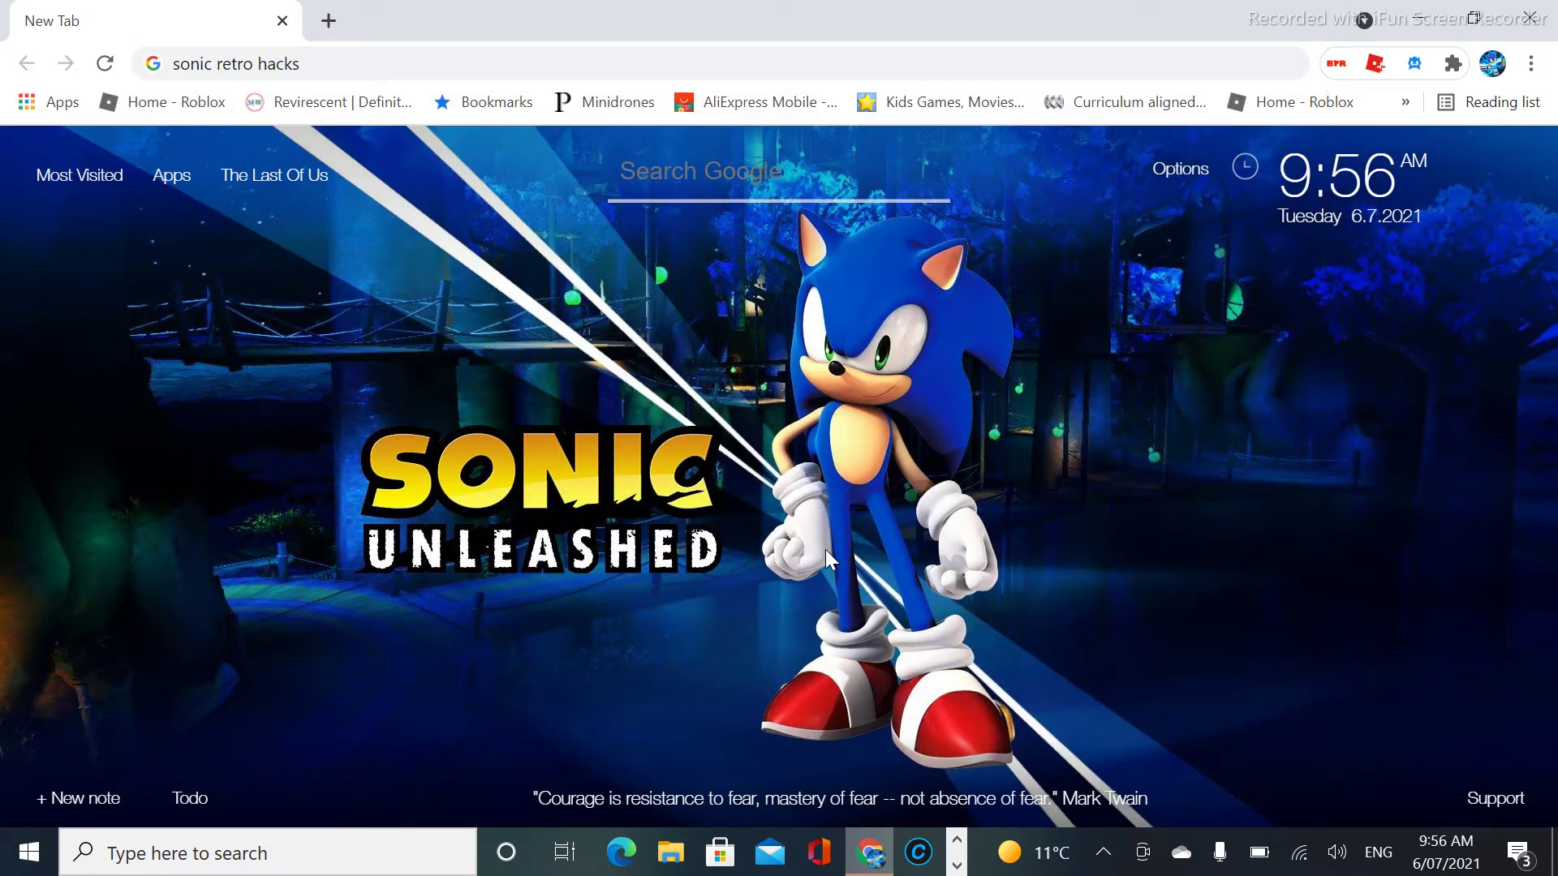
pyautogui.click(484, 63)
pyautogui.click(484, 63)
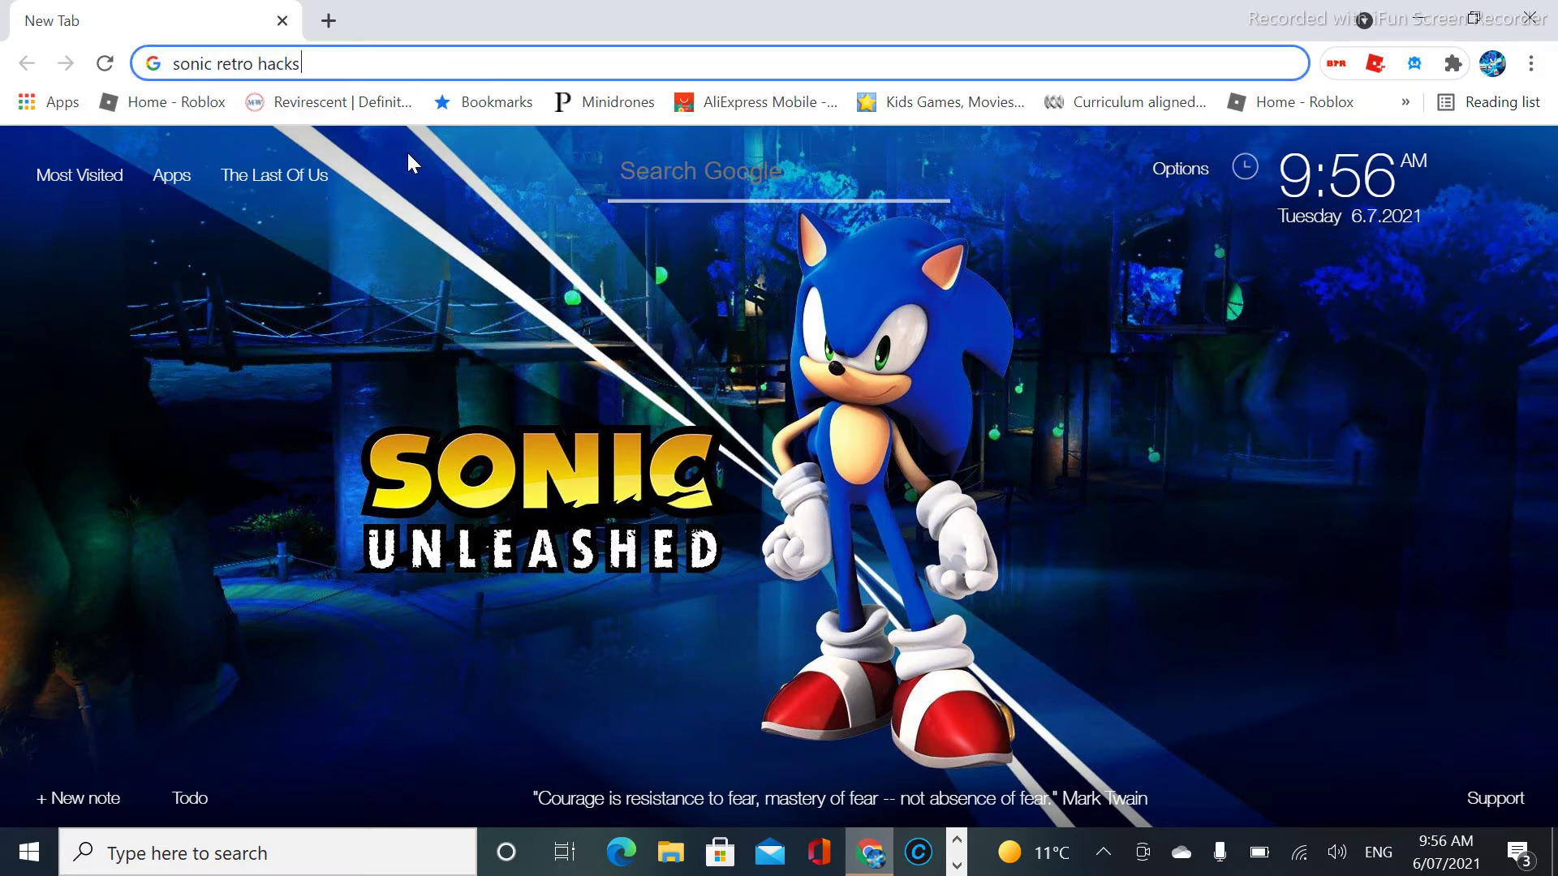
pyautogui.press('BackSpace')
pyautogui.press('BackSpace')
pyautogui.press('BackSpace')
pyautogui.write('p')
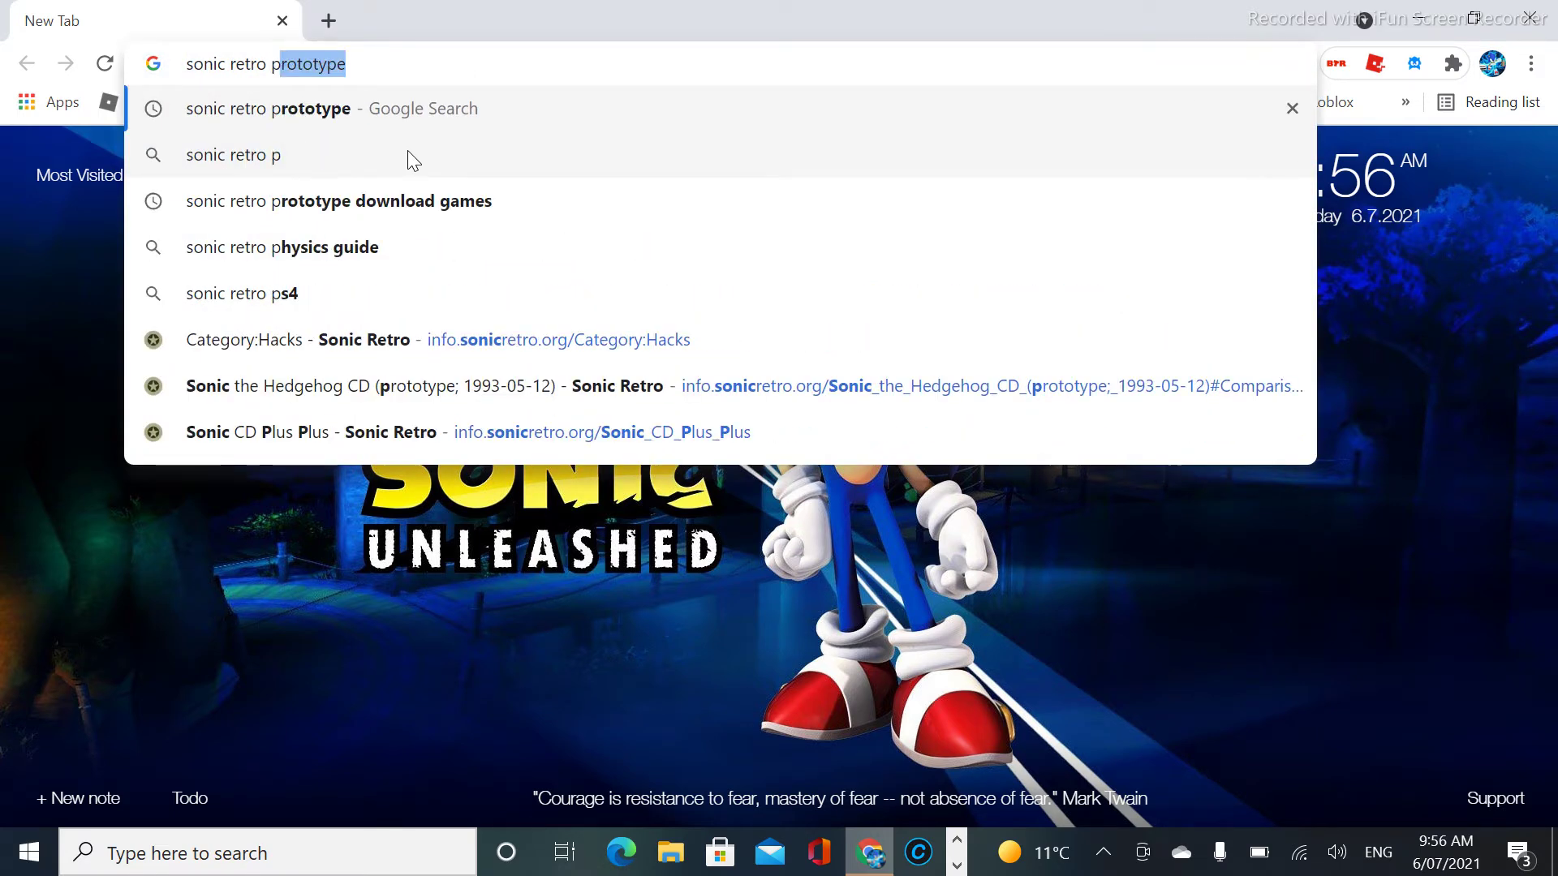
pyautogui.write('r')
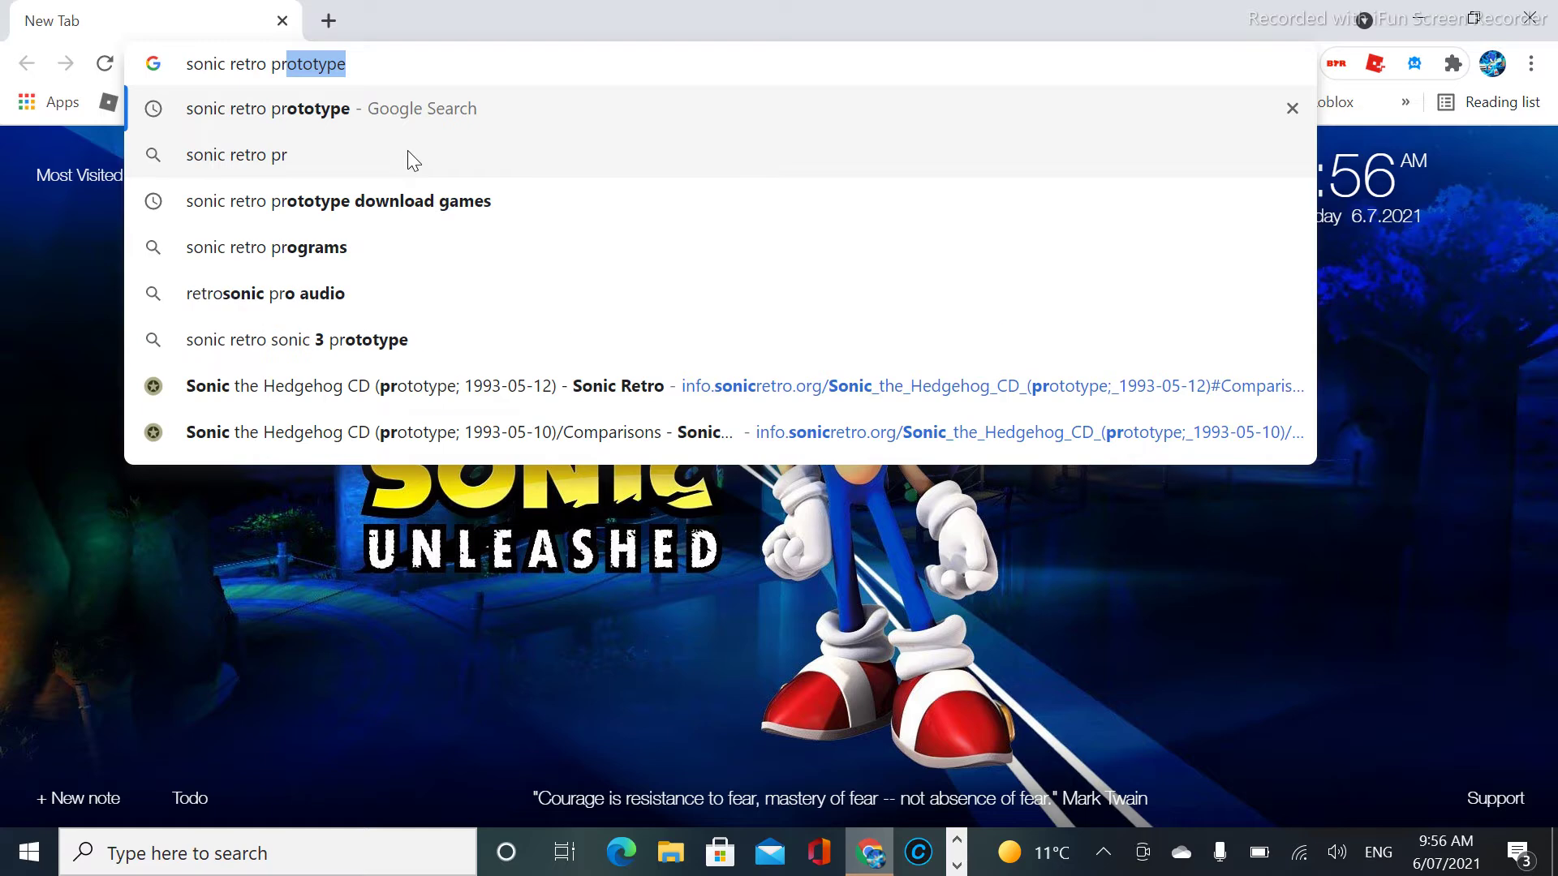
pyautogui.press('Return')
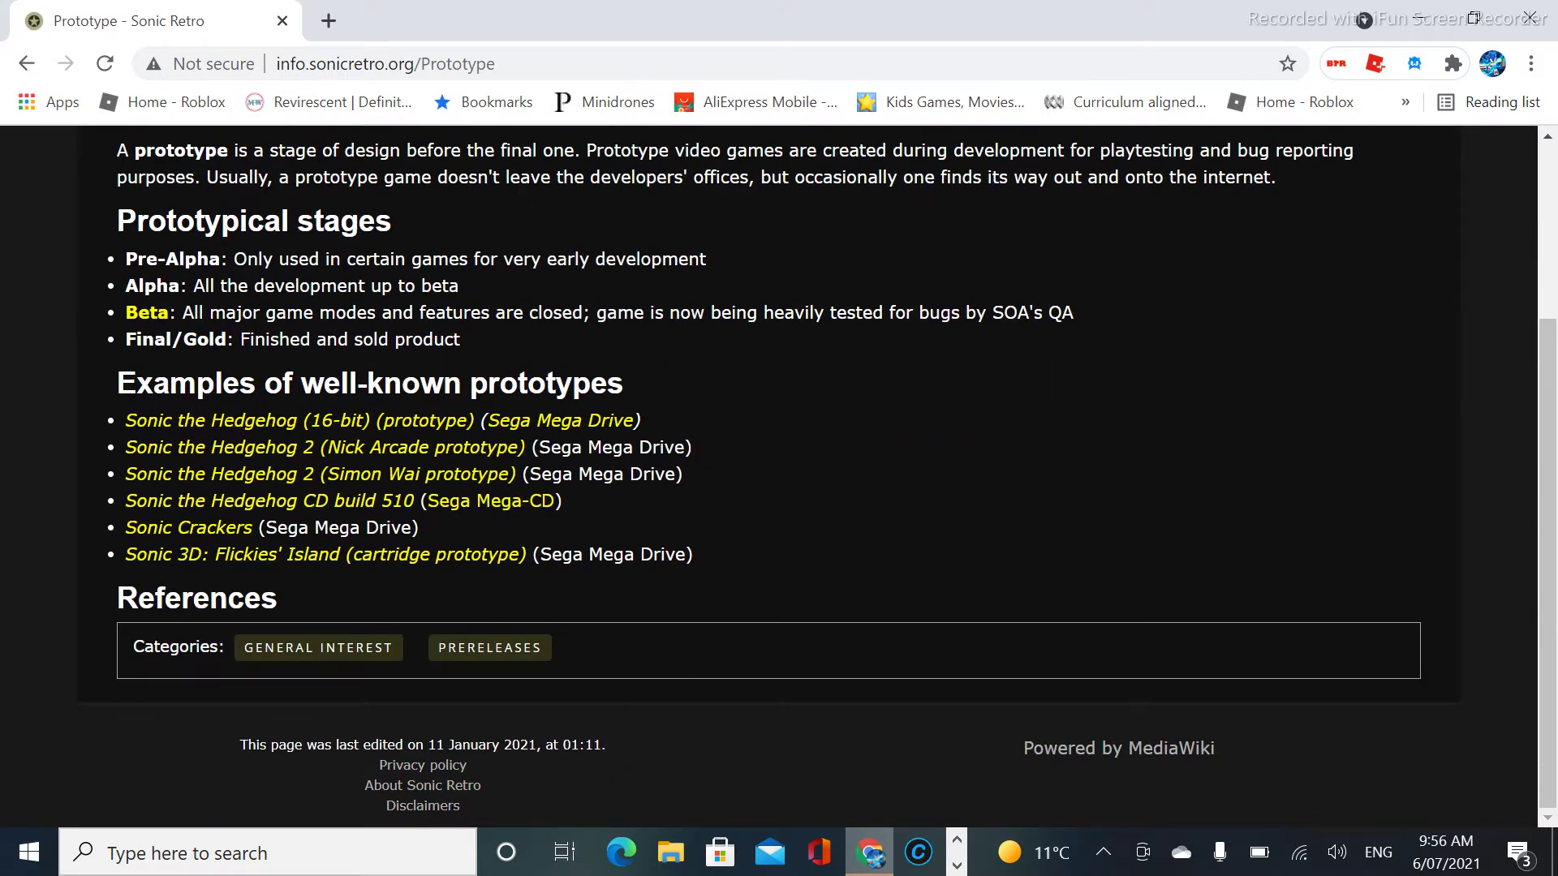
pyautogui.scroll(3, 778, 475)
pyautogui.hotkey('alt', 'Left')
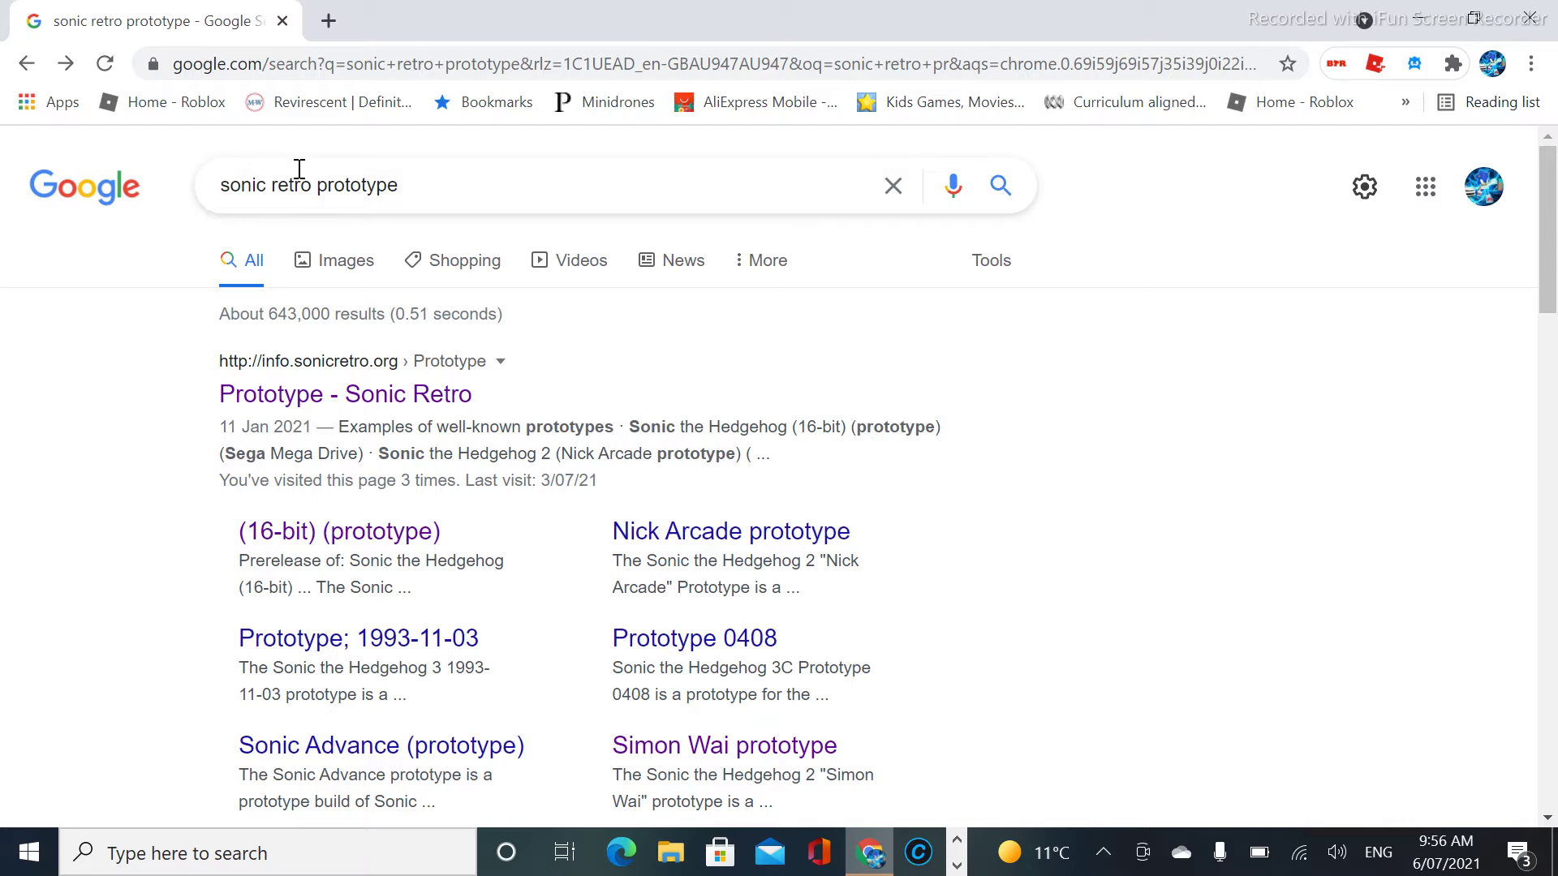
# Search 'sonic 2 prototype sonic retro' and open Sonic Retro's Simon Wai prototype page.
pyautogui.click(411, 181)
pyautogui.press('BackSpace')
pyautogui.press('BackSpace')
pyautogui.press('BackSpace')
pyautogui.press('BackSpace')
pyautogui.press('BackSpace')
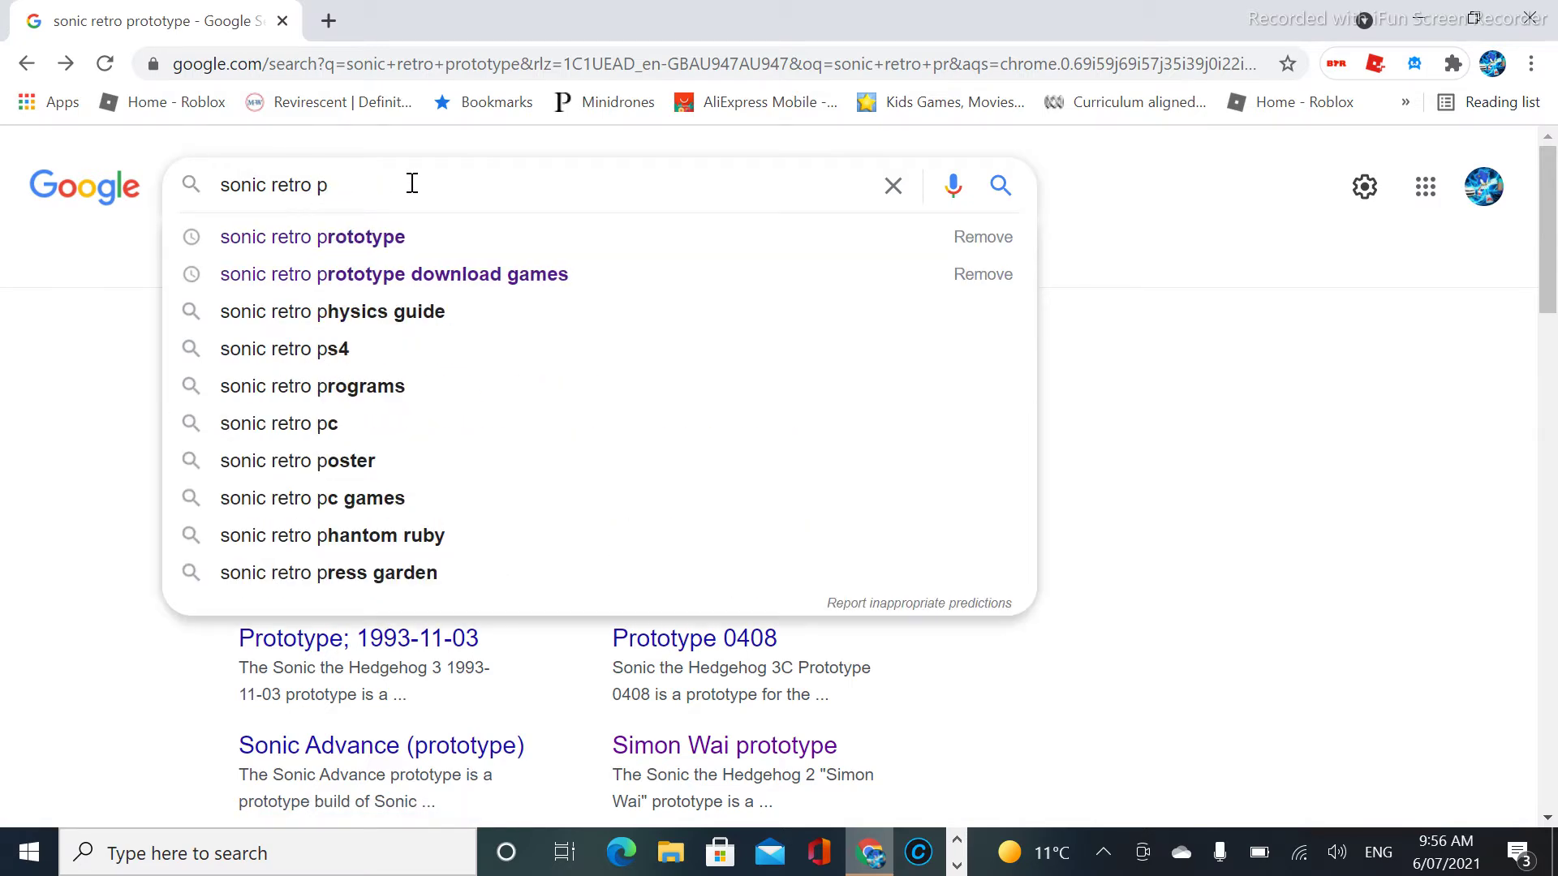
pyautogui.write('sonic')
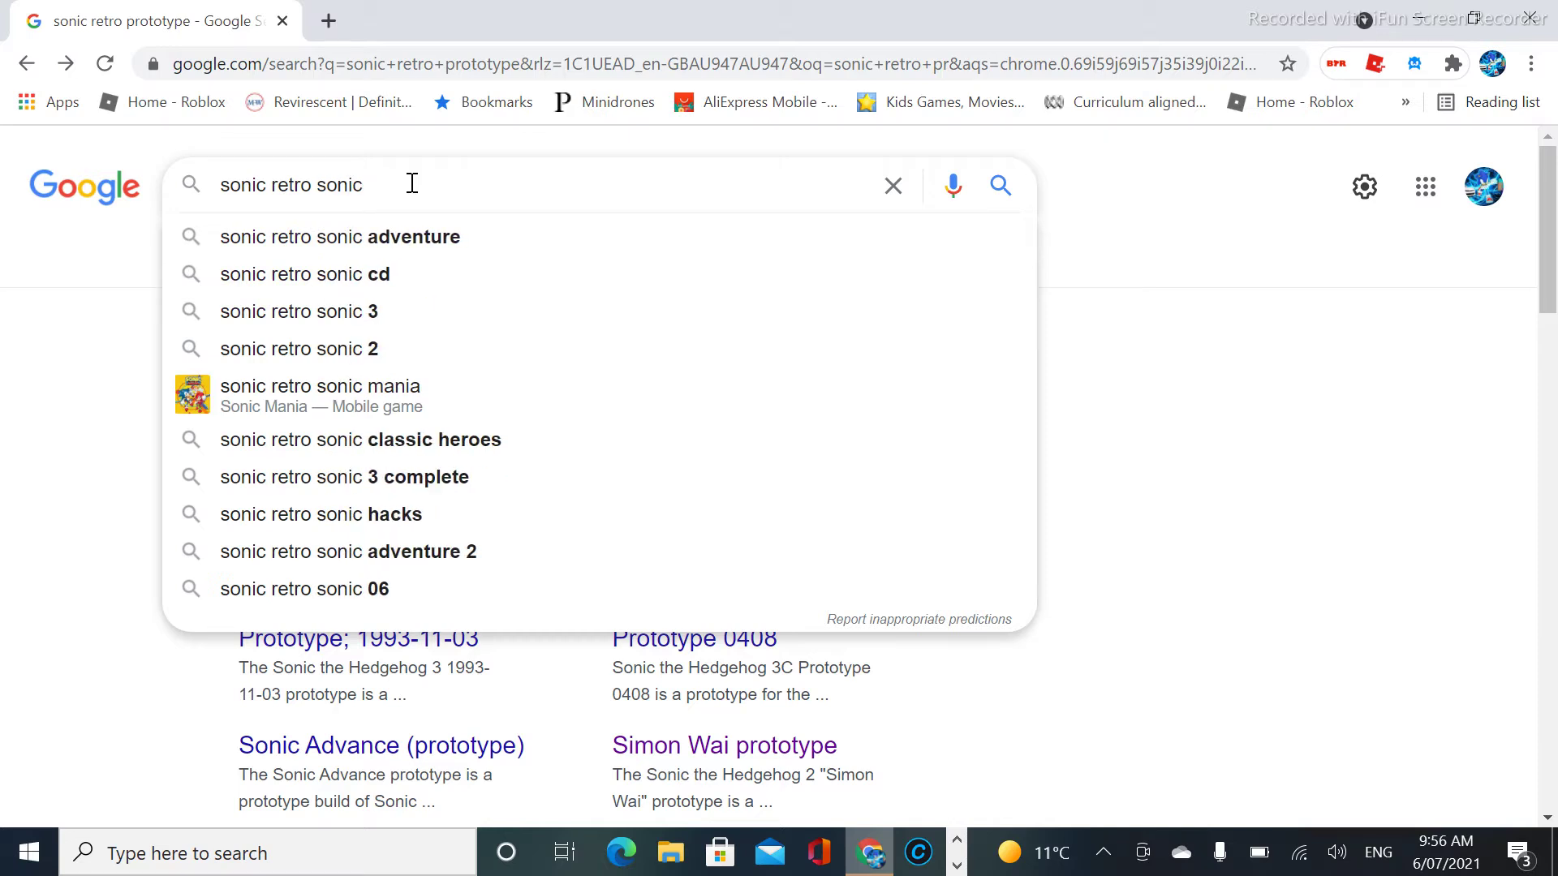
pyautogui.write(' 2 pro')
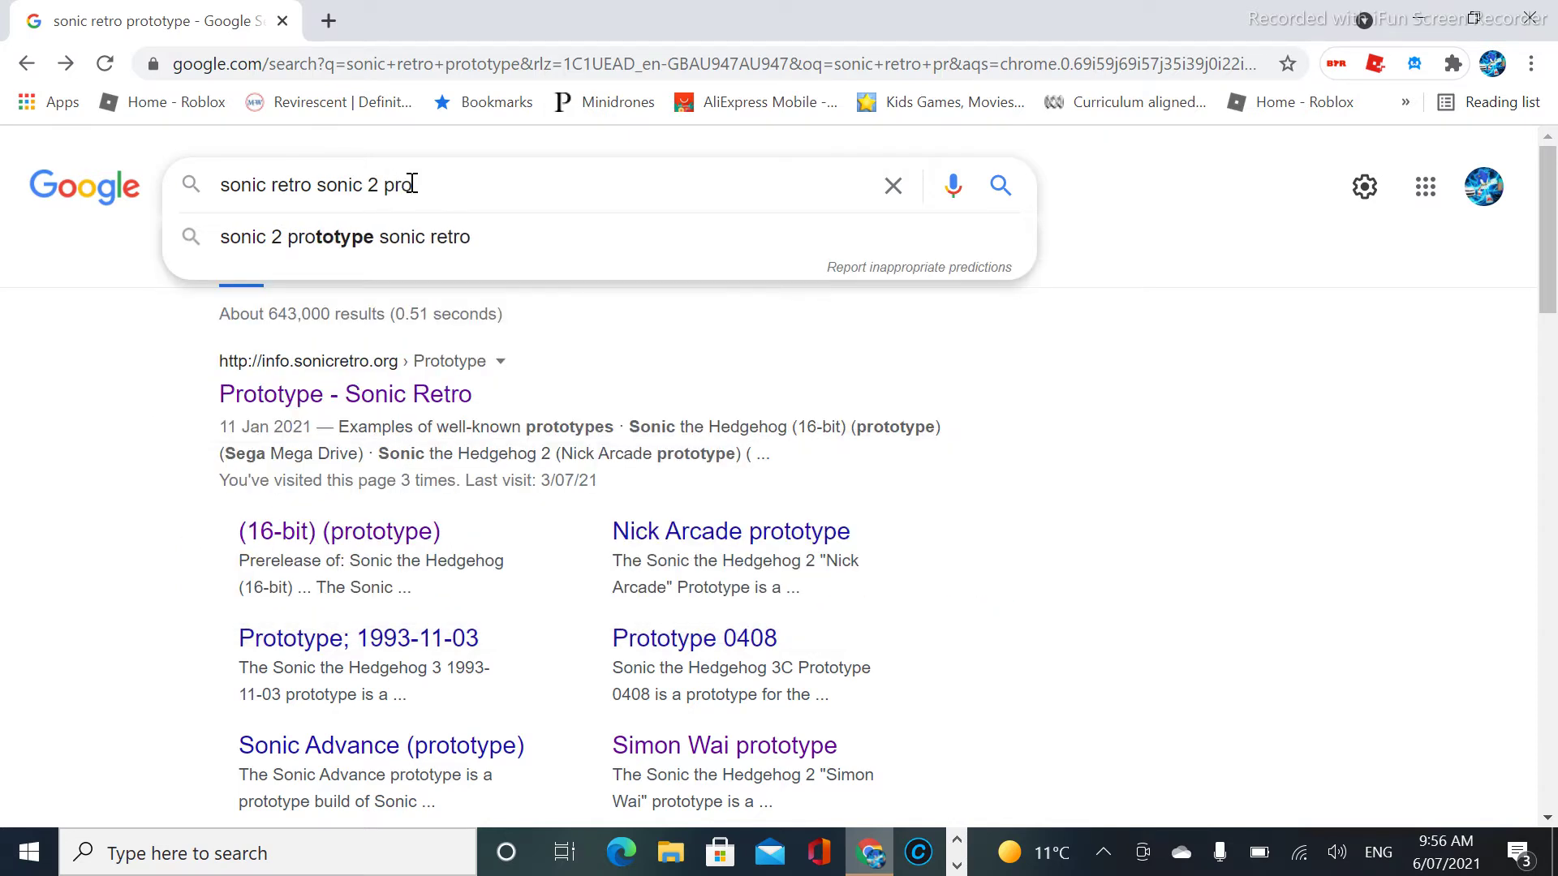
pyautogui.press('Down')
pyautogui.press('Return')
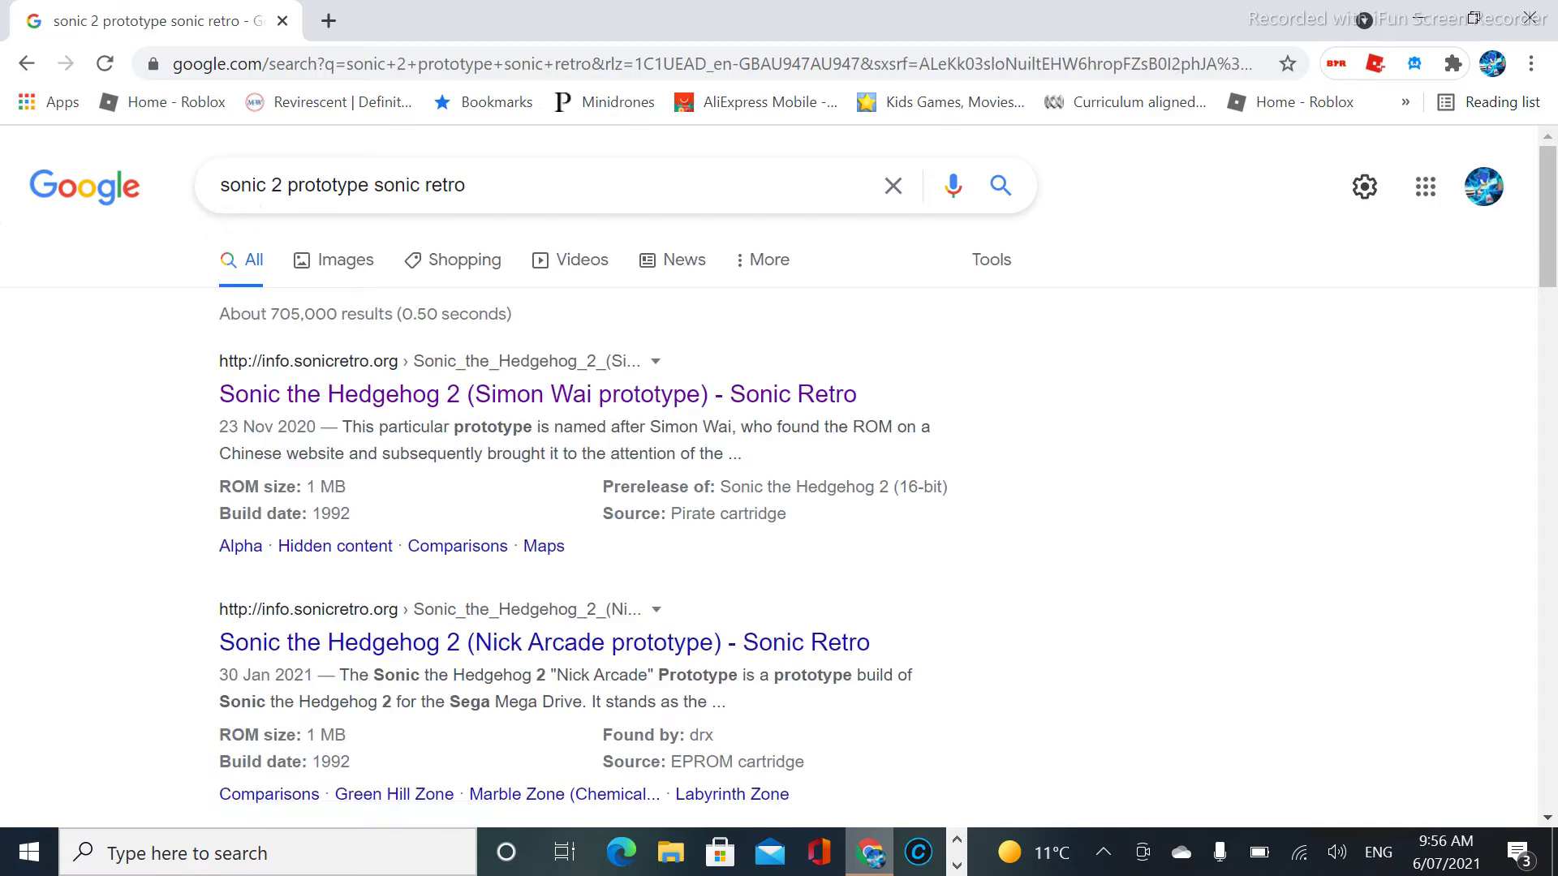
pyautogui.click(535, 394)
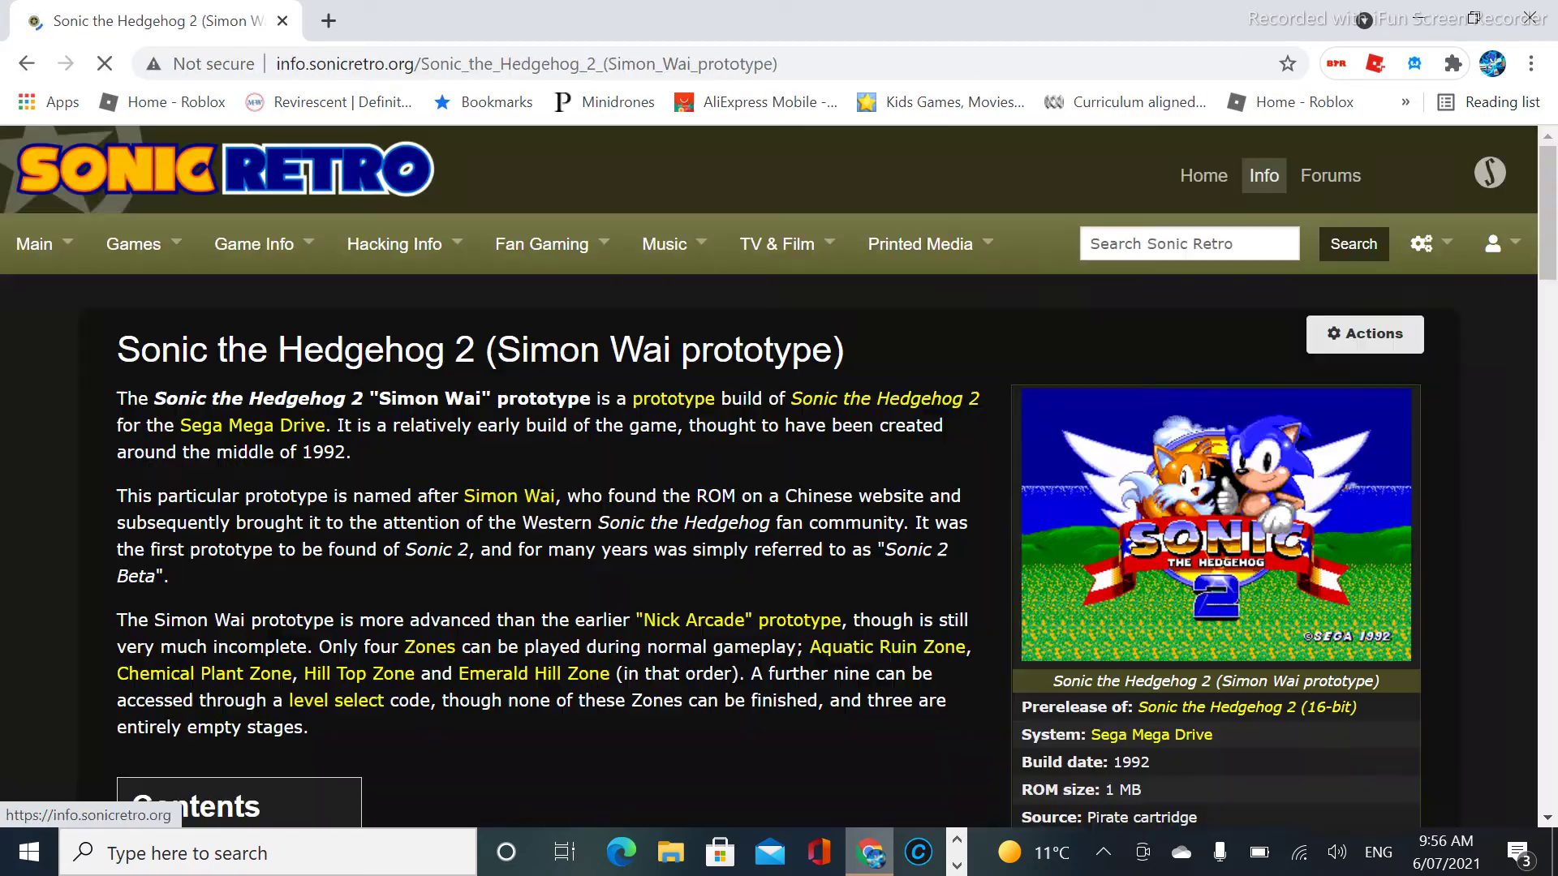
# Scroll the Simon Wai prototype article down to its Downloads section with the 625 kB zip.
pyautogui.scroll(-4, 535, 394)
pyautogui.scroll(-15, 779, 476)
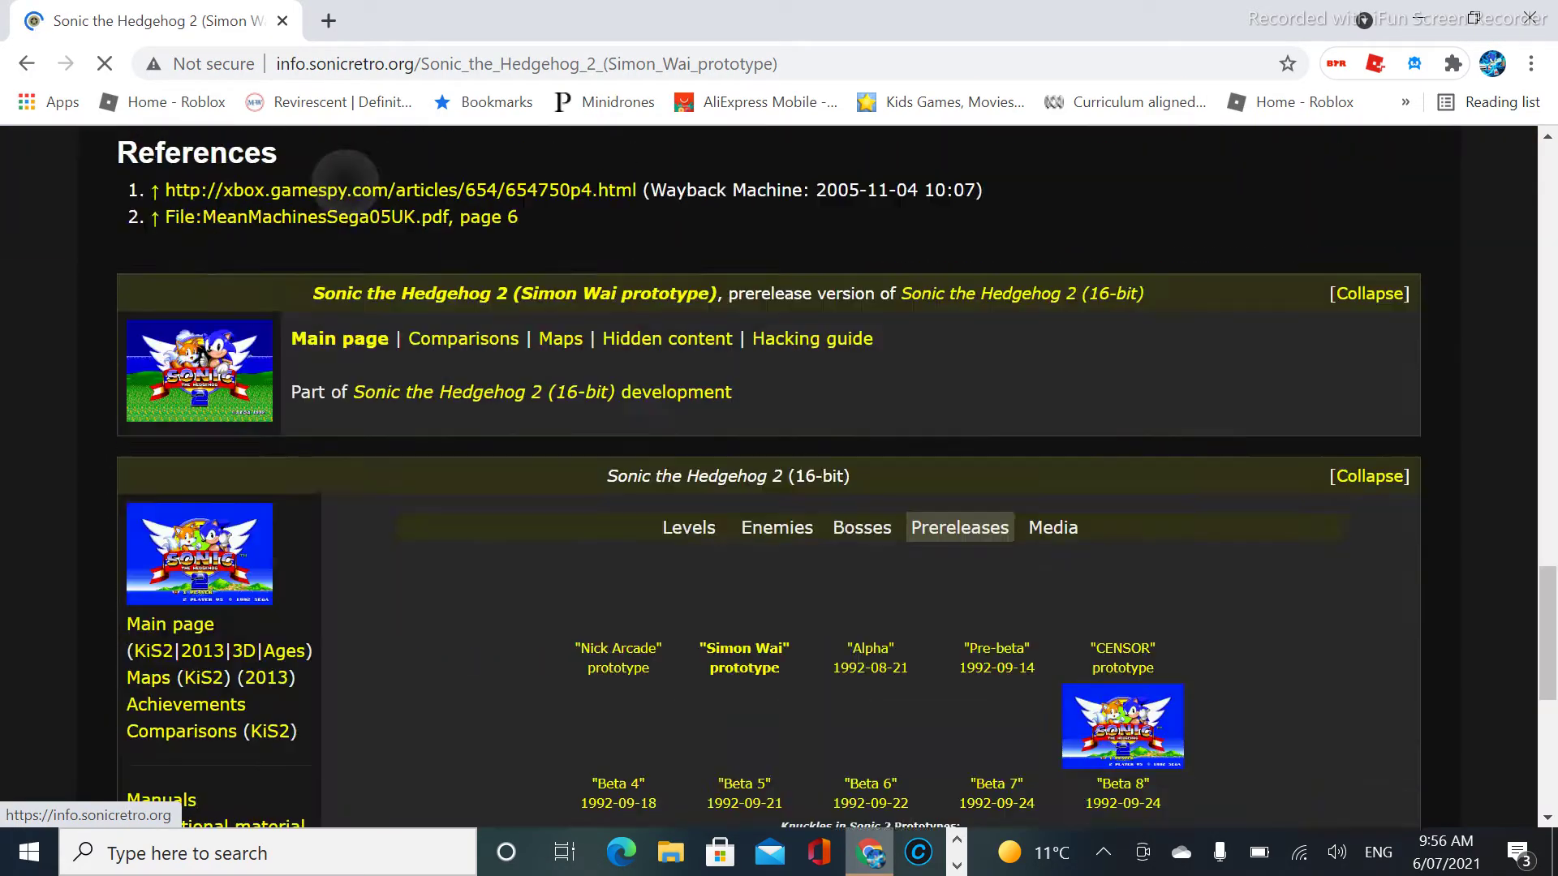
pyautogui.scroll(-3, 779, 475)
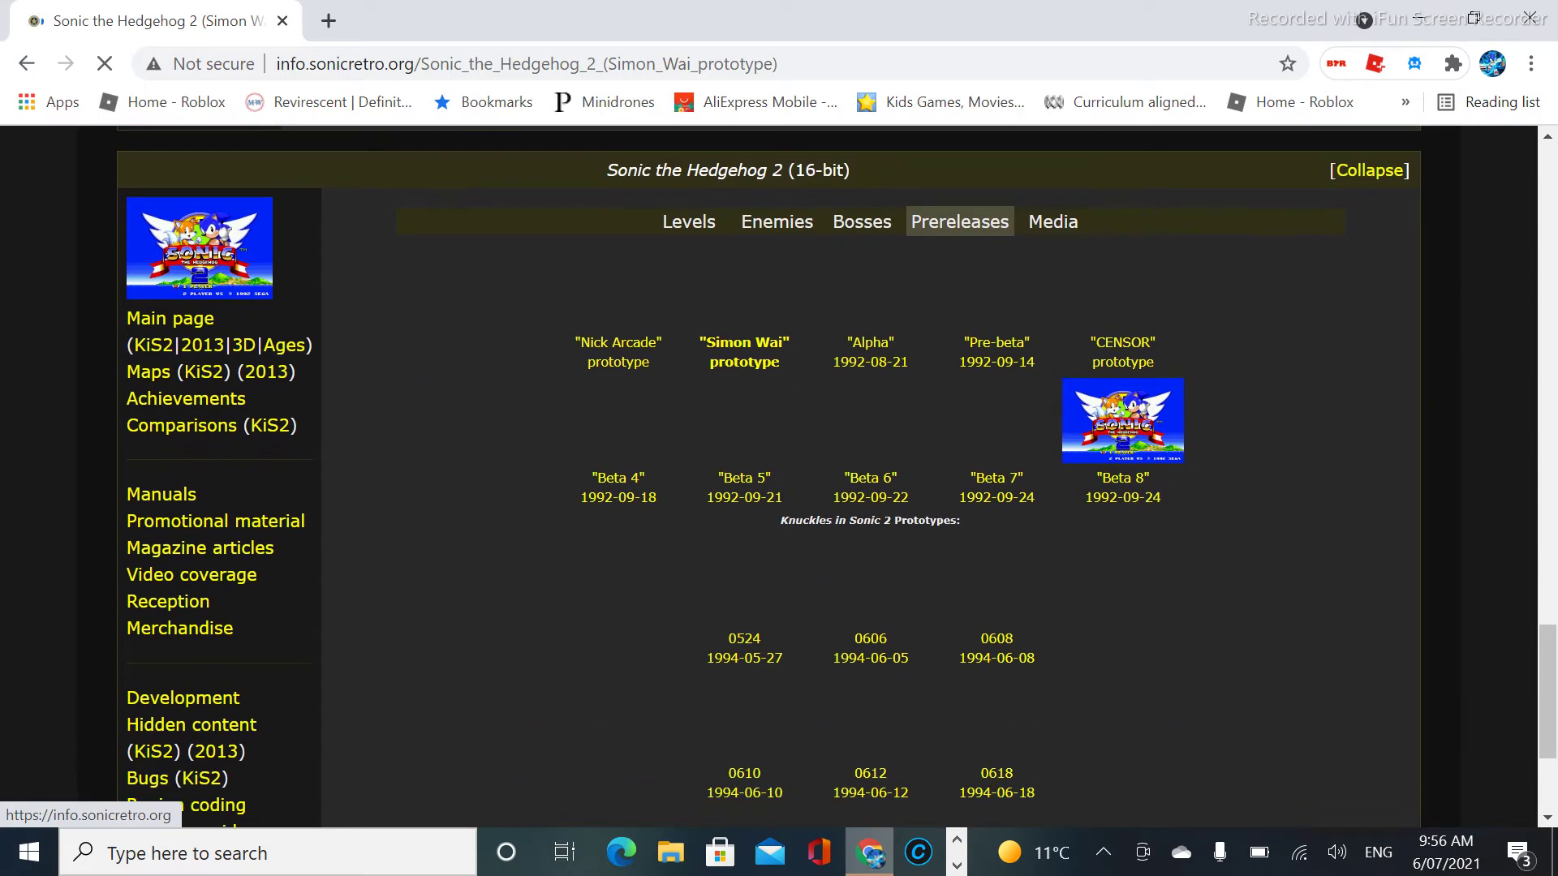
pyautogui.scroll(-1, 779, 476)
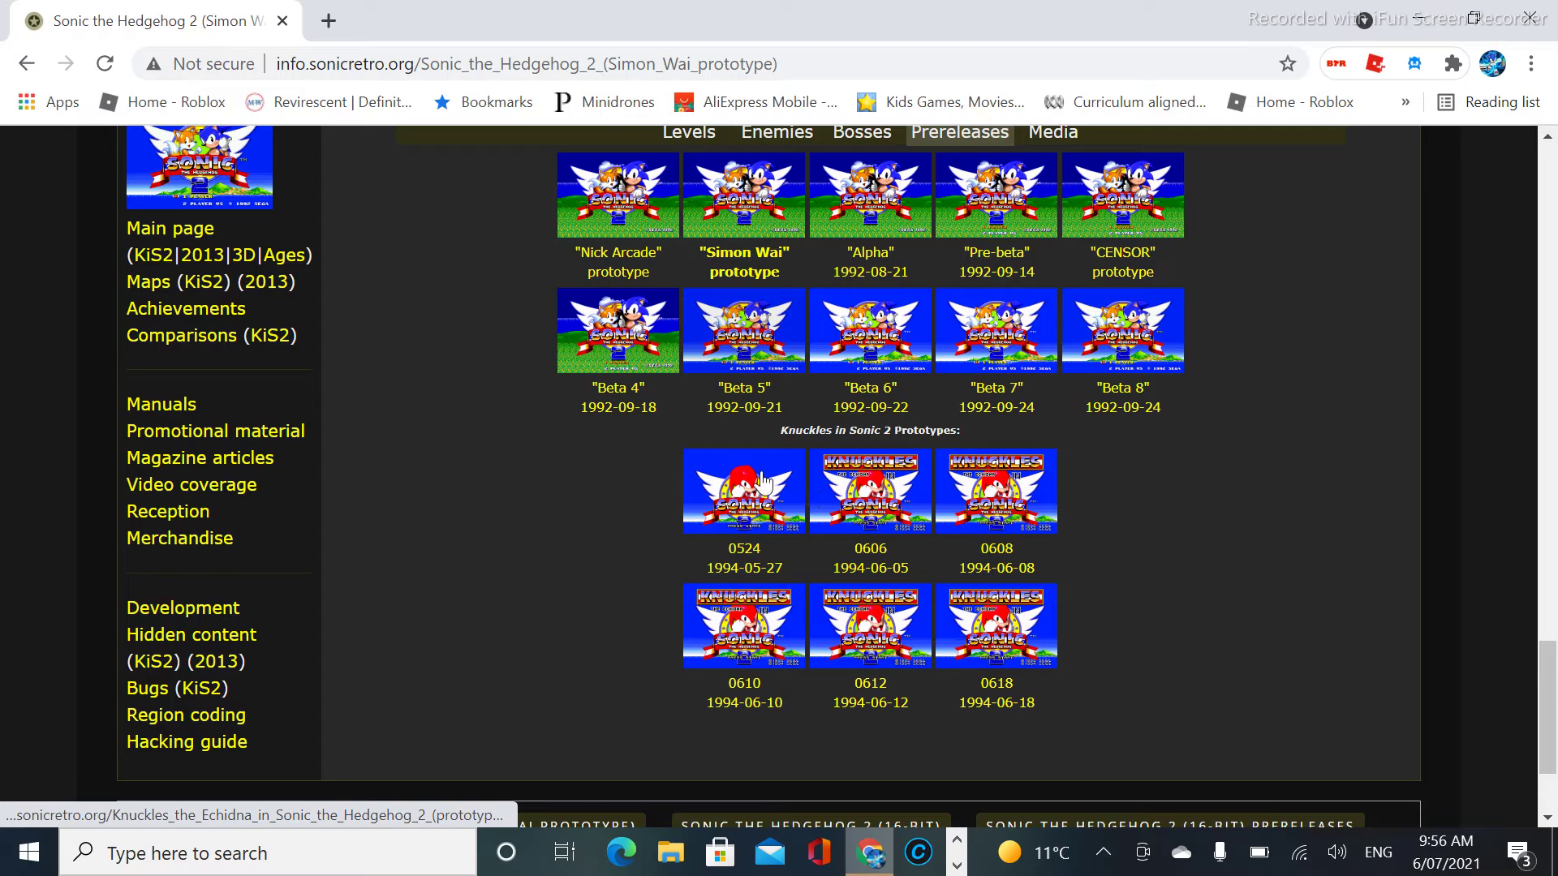
pyautogui.scroll(15, 843, 612)
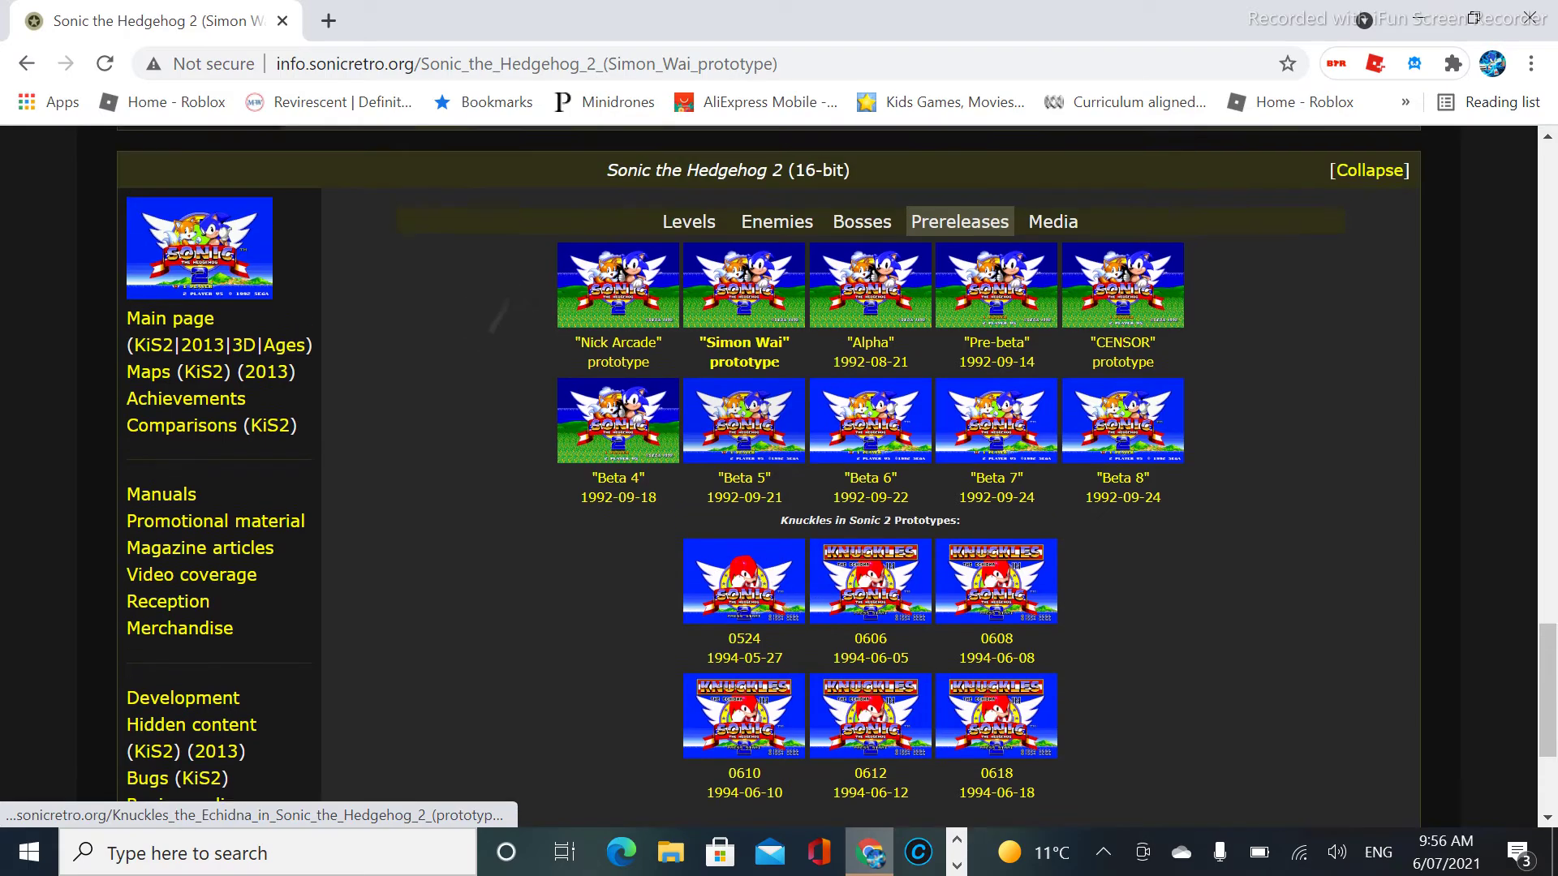
pyautogui.scroll(4, 844, 612)
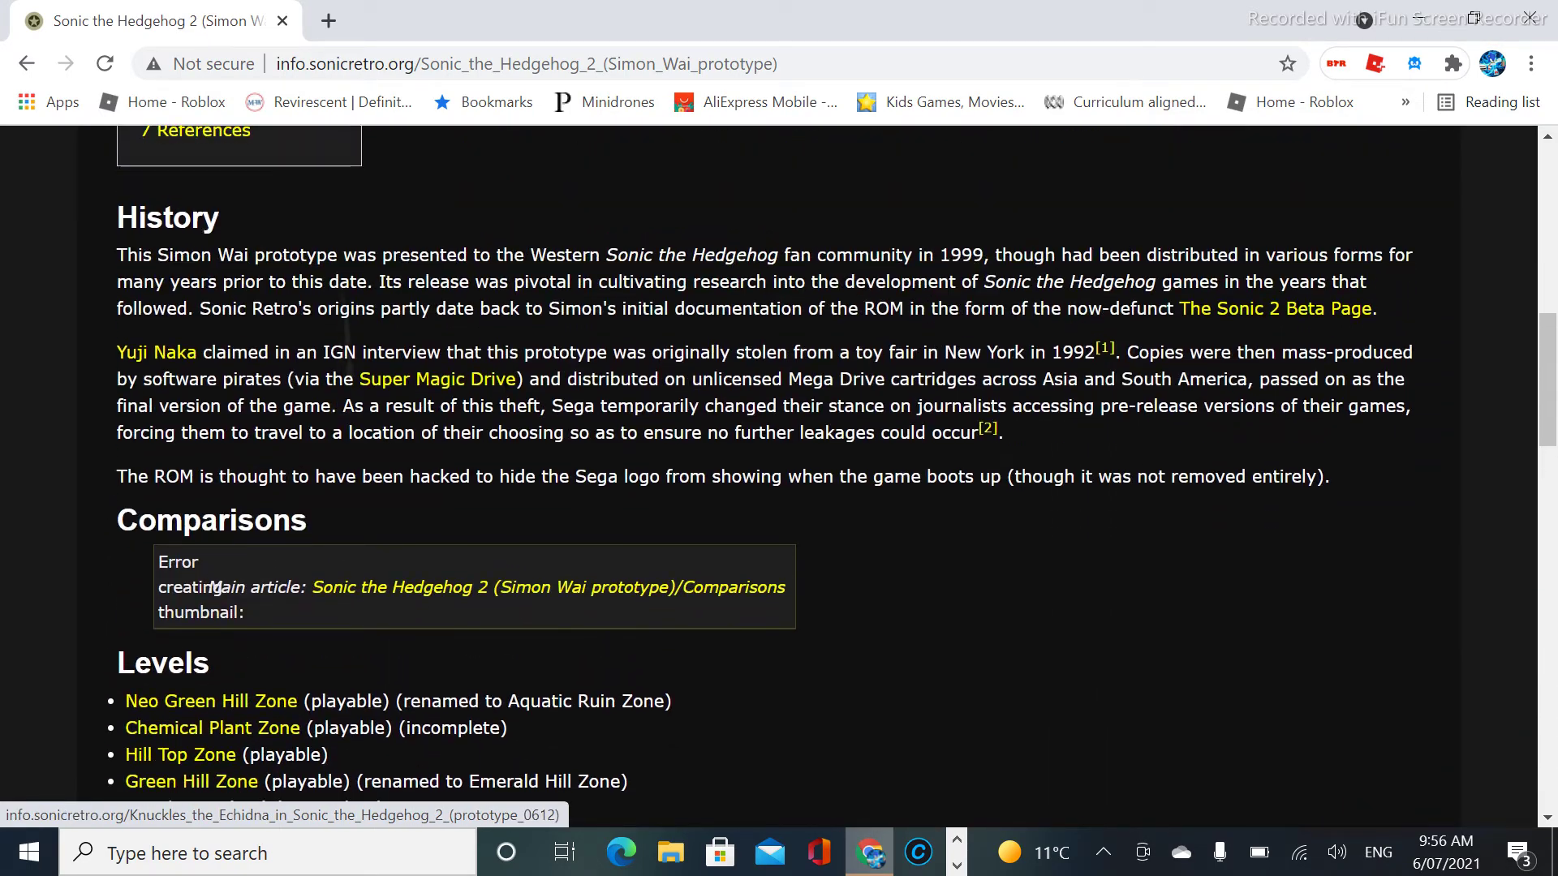
pyautogui.scroll(-10, 844, 612)
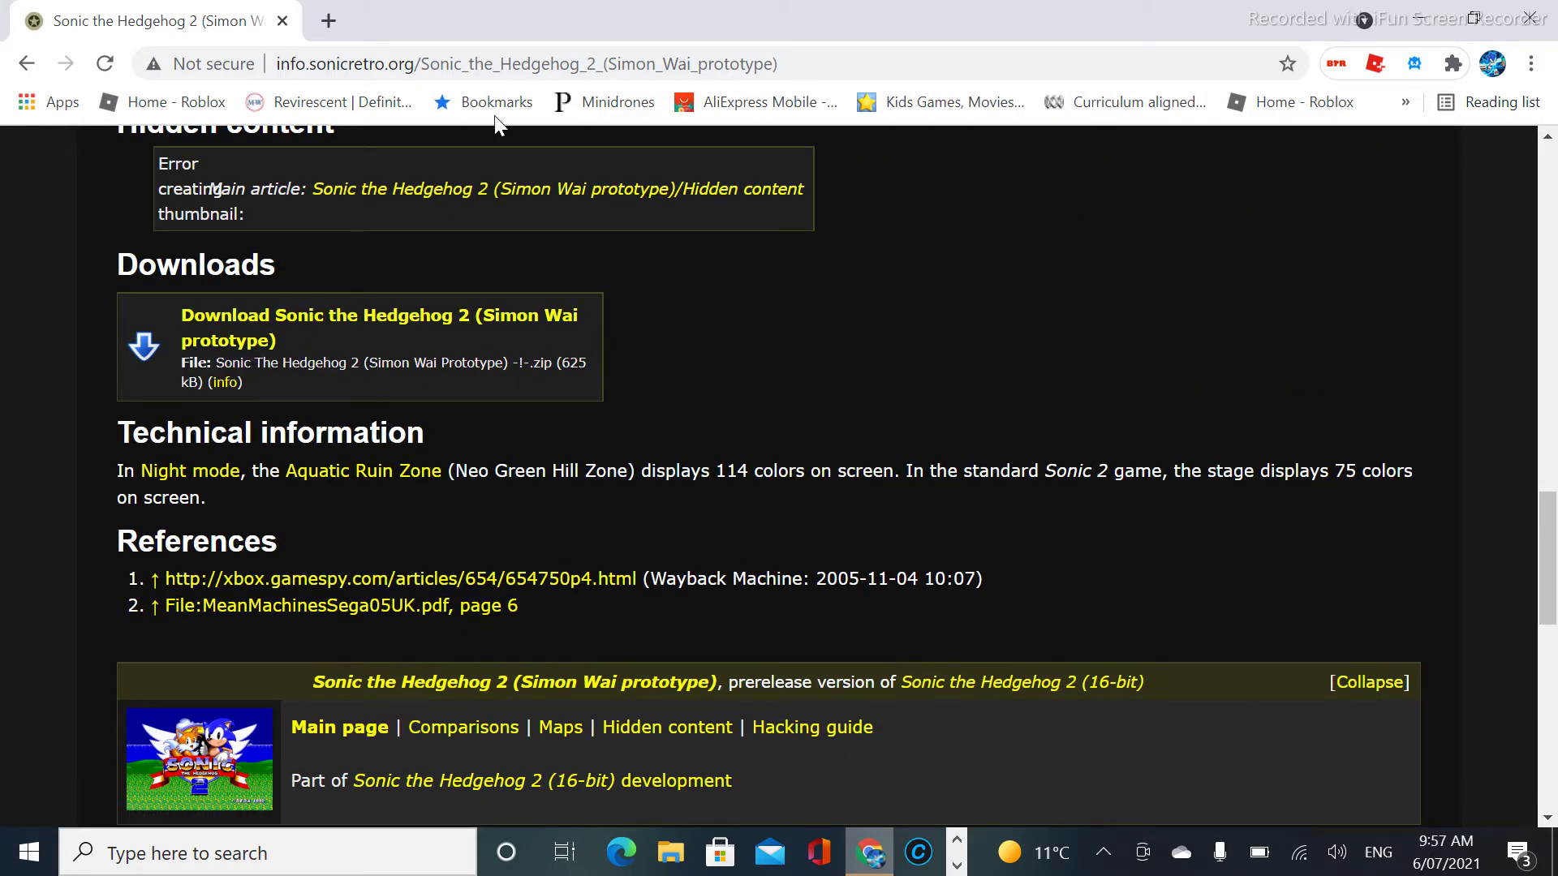
# Close Chrome, open File Explorer, and check the Downloads folder.
pyautogui.click(1537, 20)
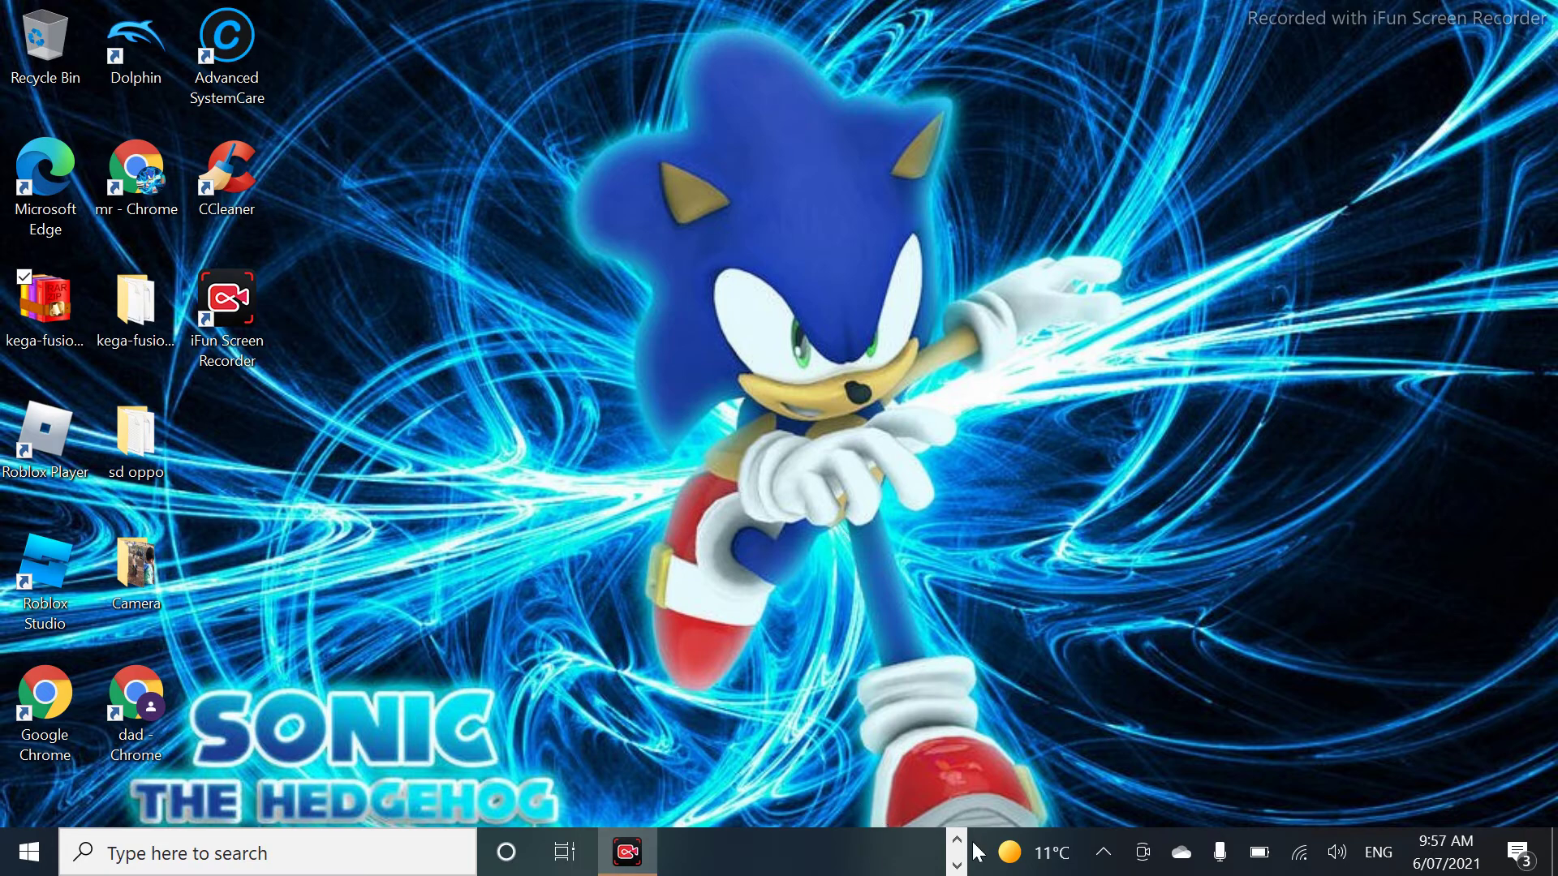
pyautogui.click(957, 865)
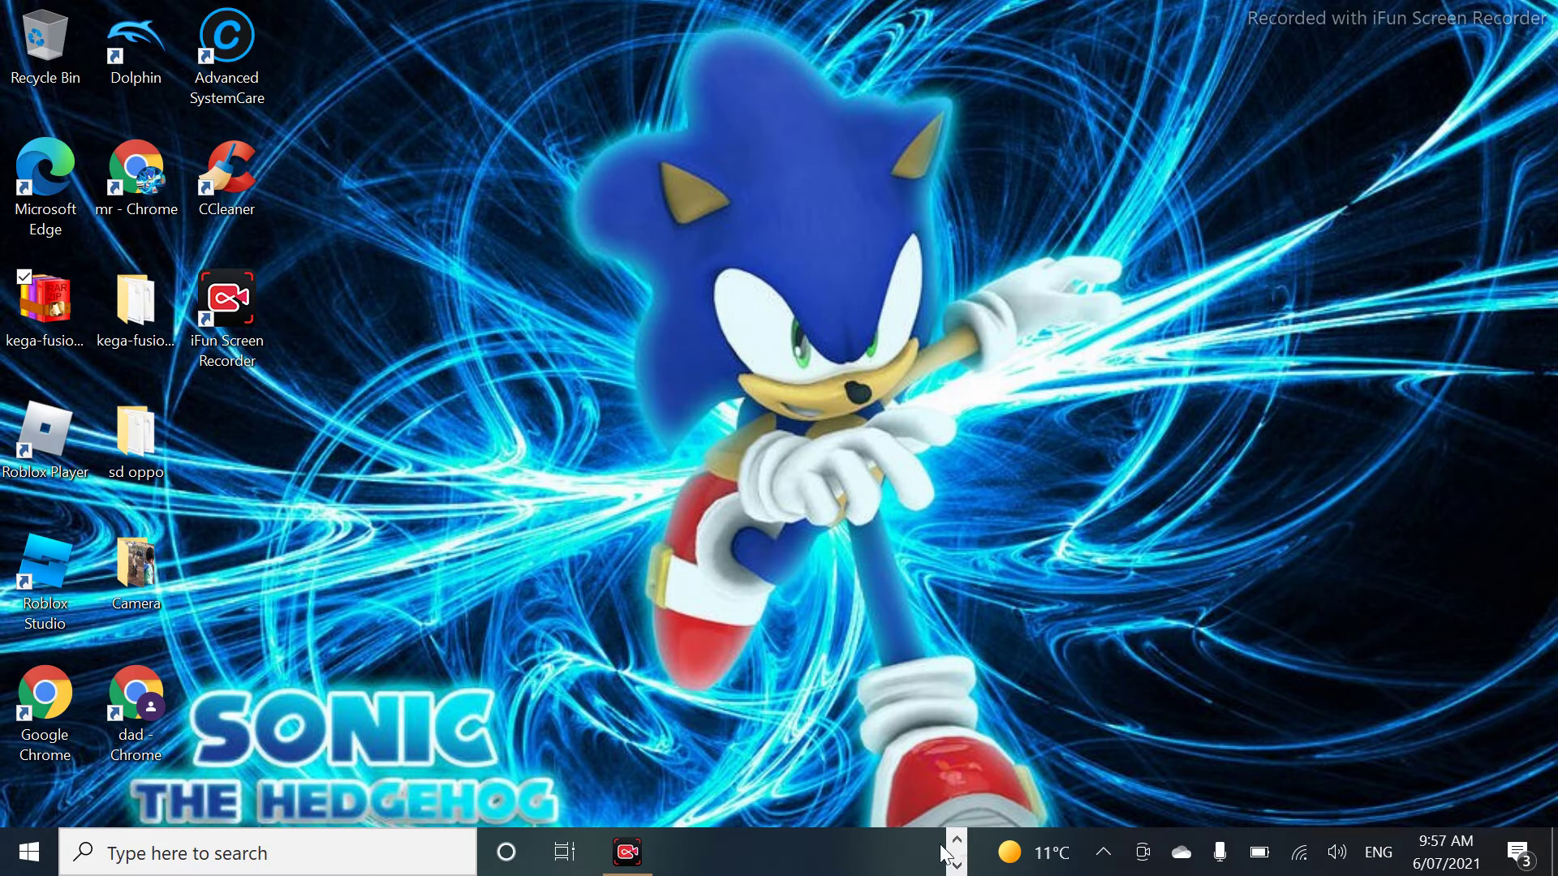
pyautogui.click(954, 840)
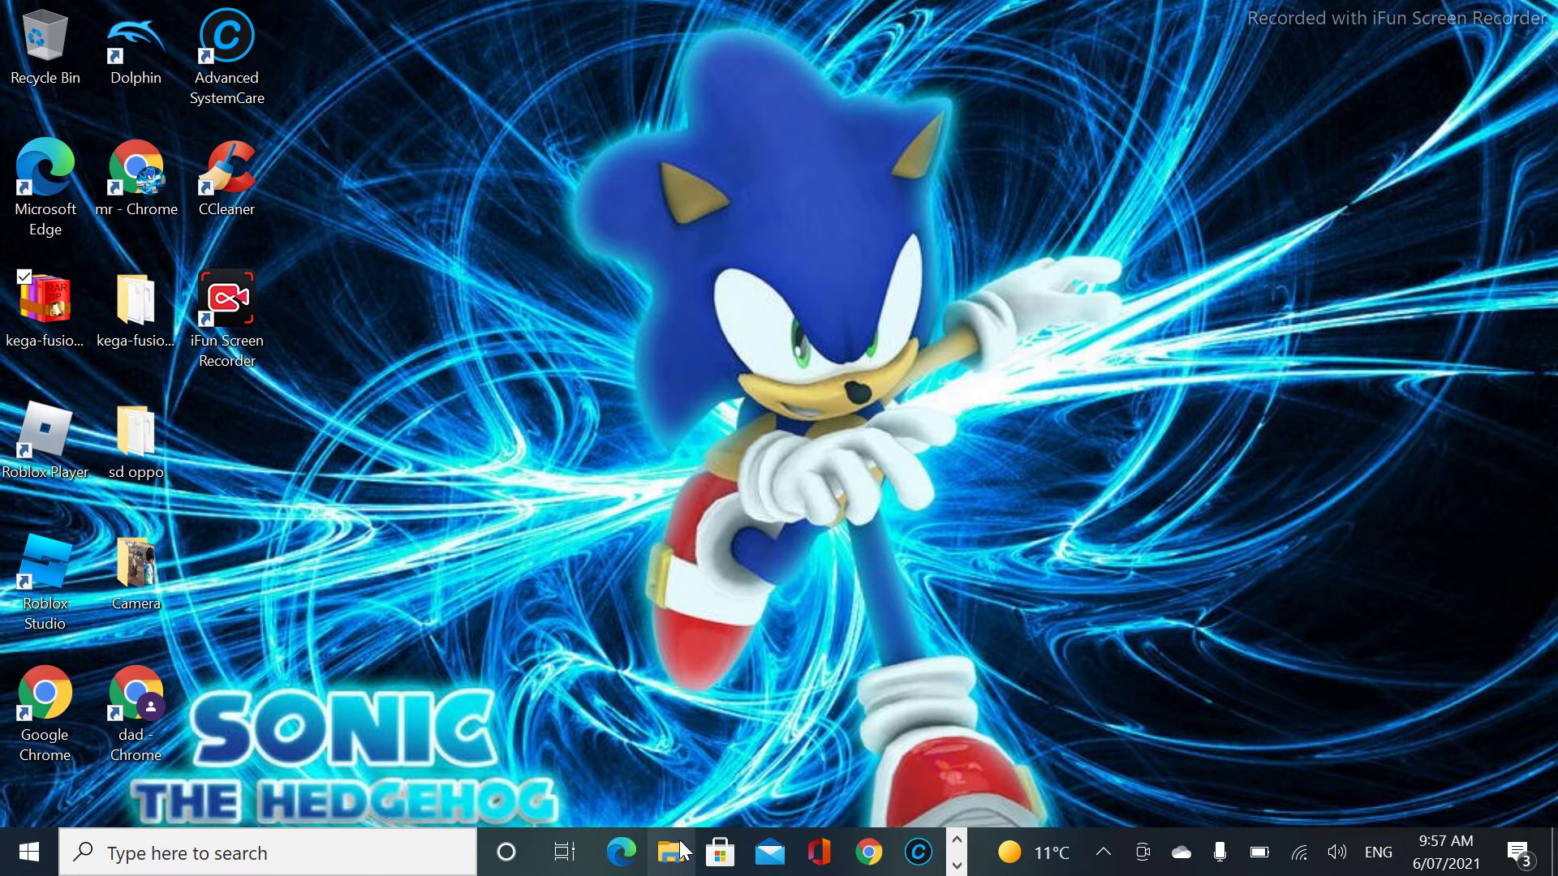
pyautogui.click(682, 848)
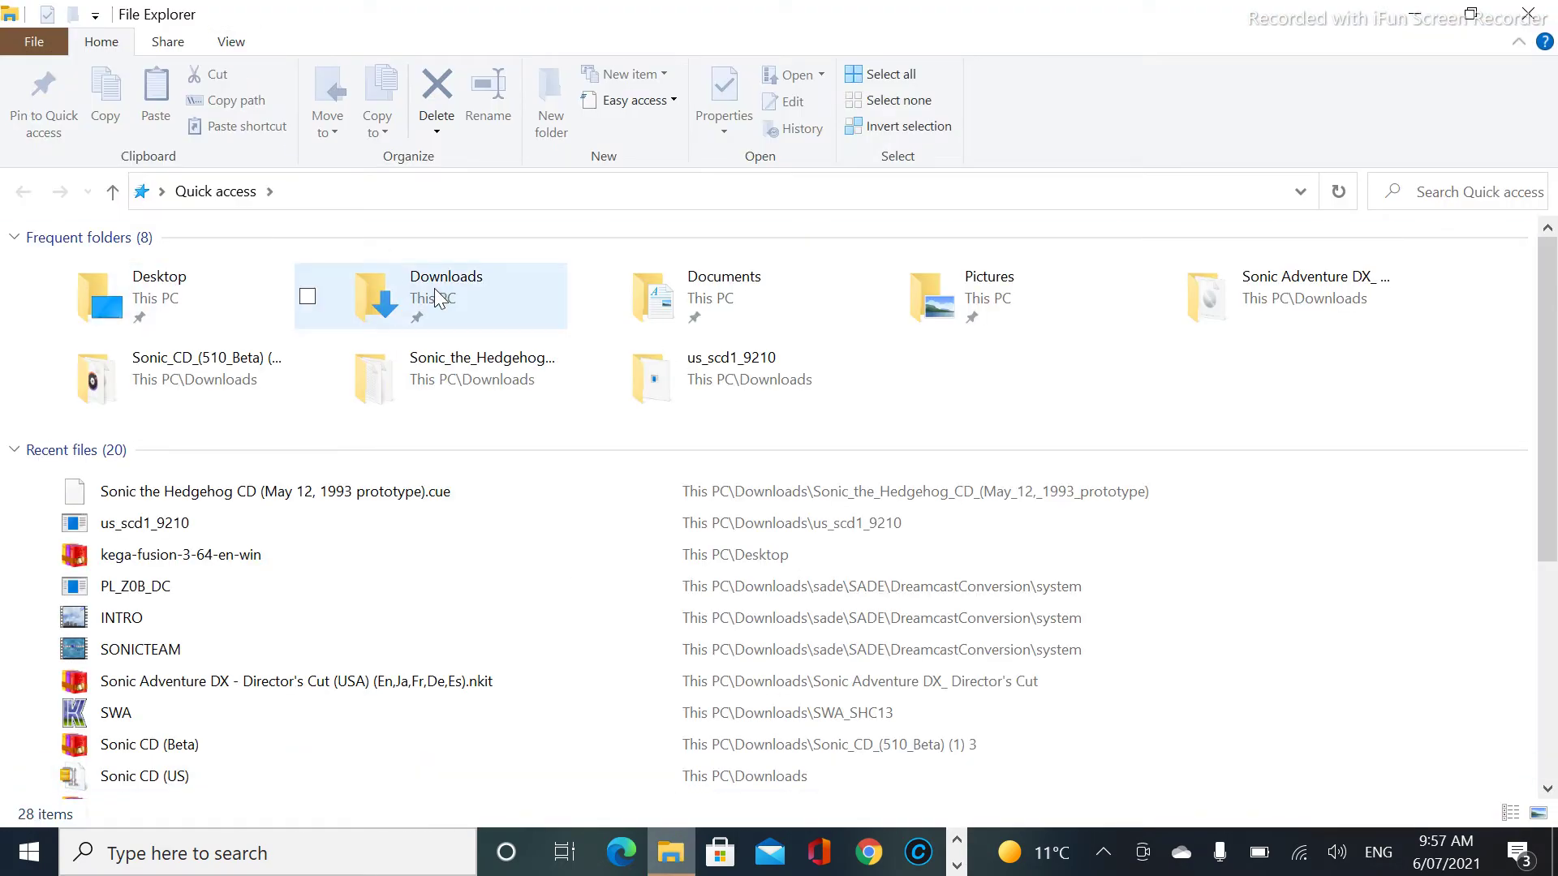
pyautogui.doubleClick(438, 298)
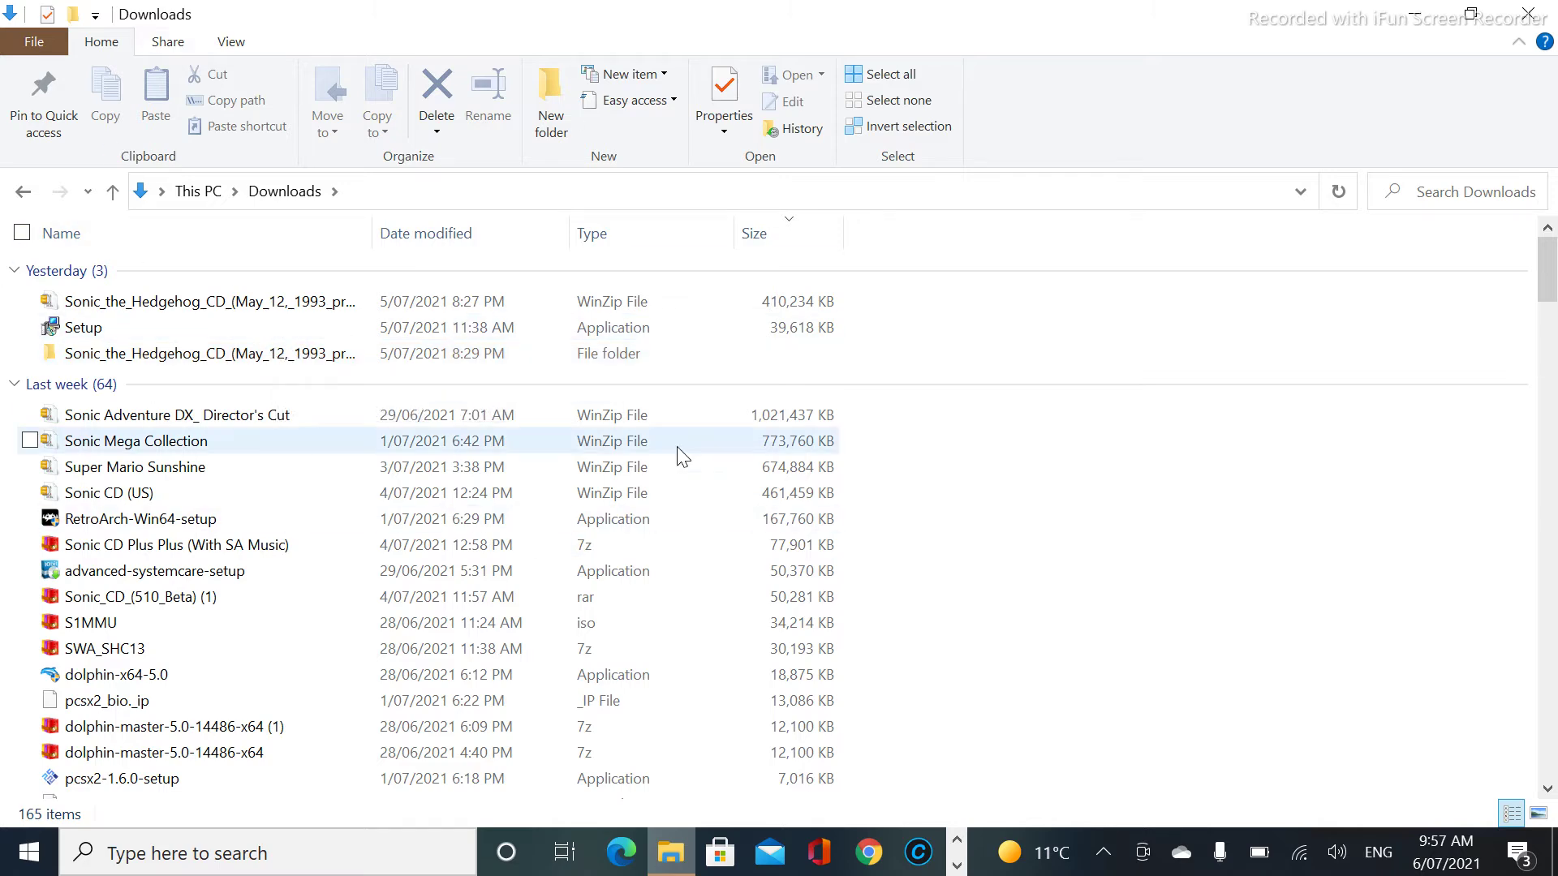
pyautogui.click(1528, 14)
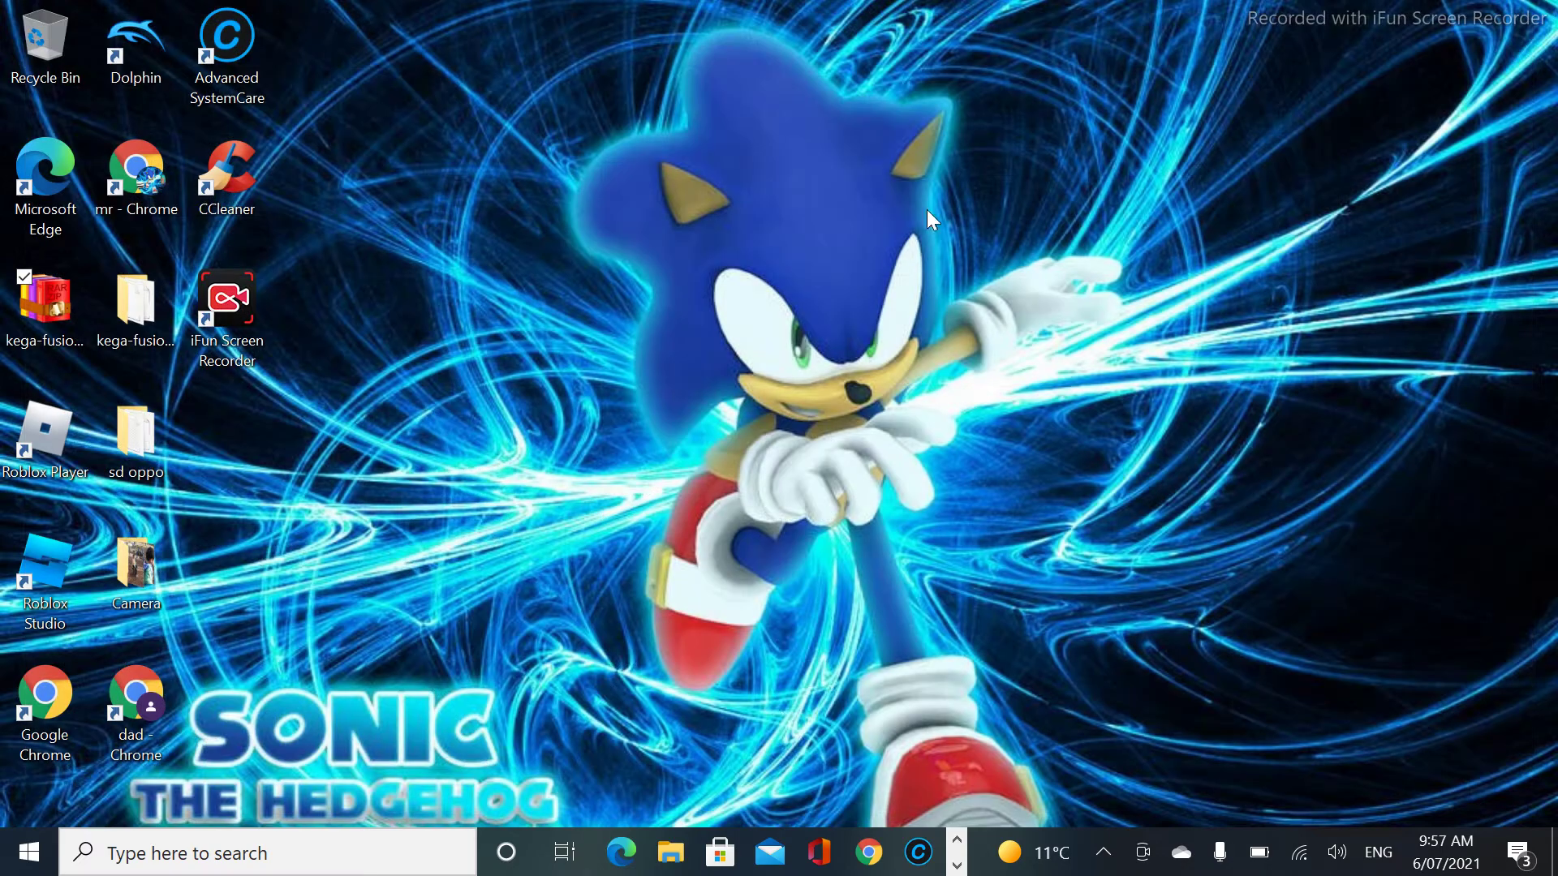
# Launch Fusion.exe from the kega-fusion-3-64-en-win folder and close the folder window.
pyautogui.click(36, 305)
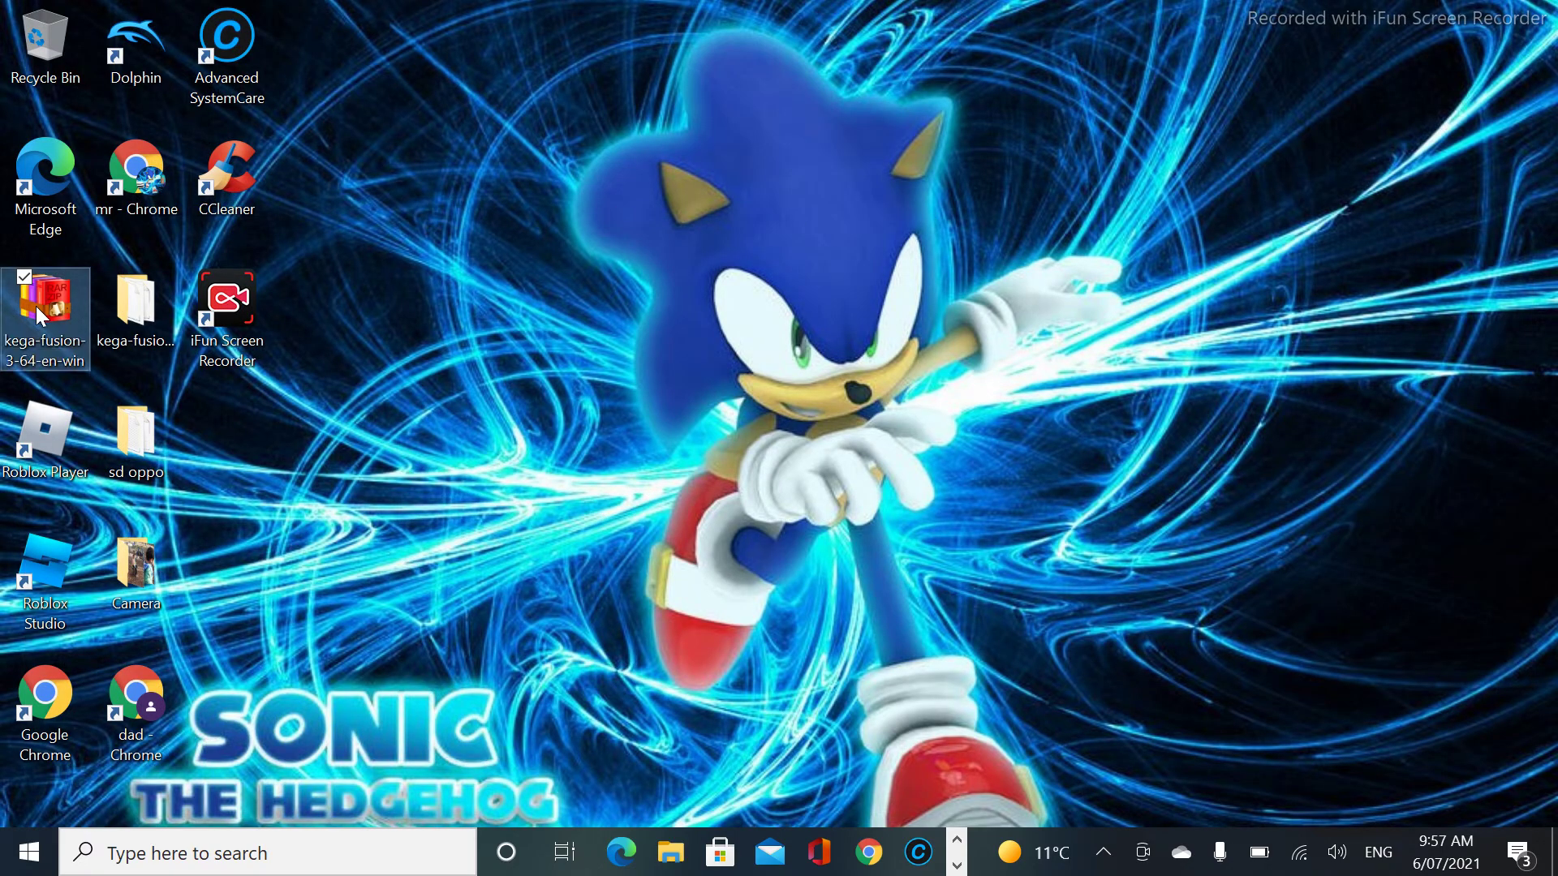
pyautogui.doubleClick(109, 304)
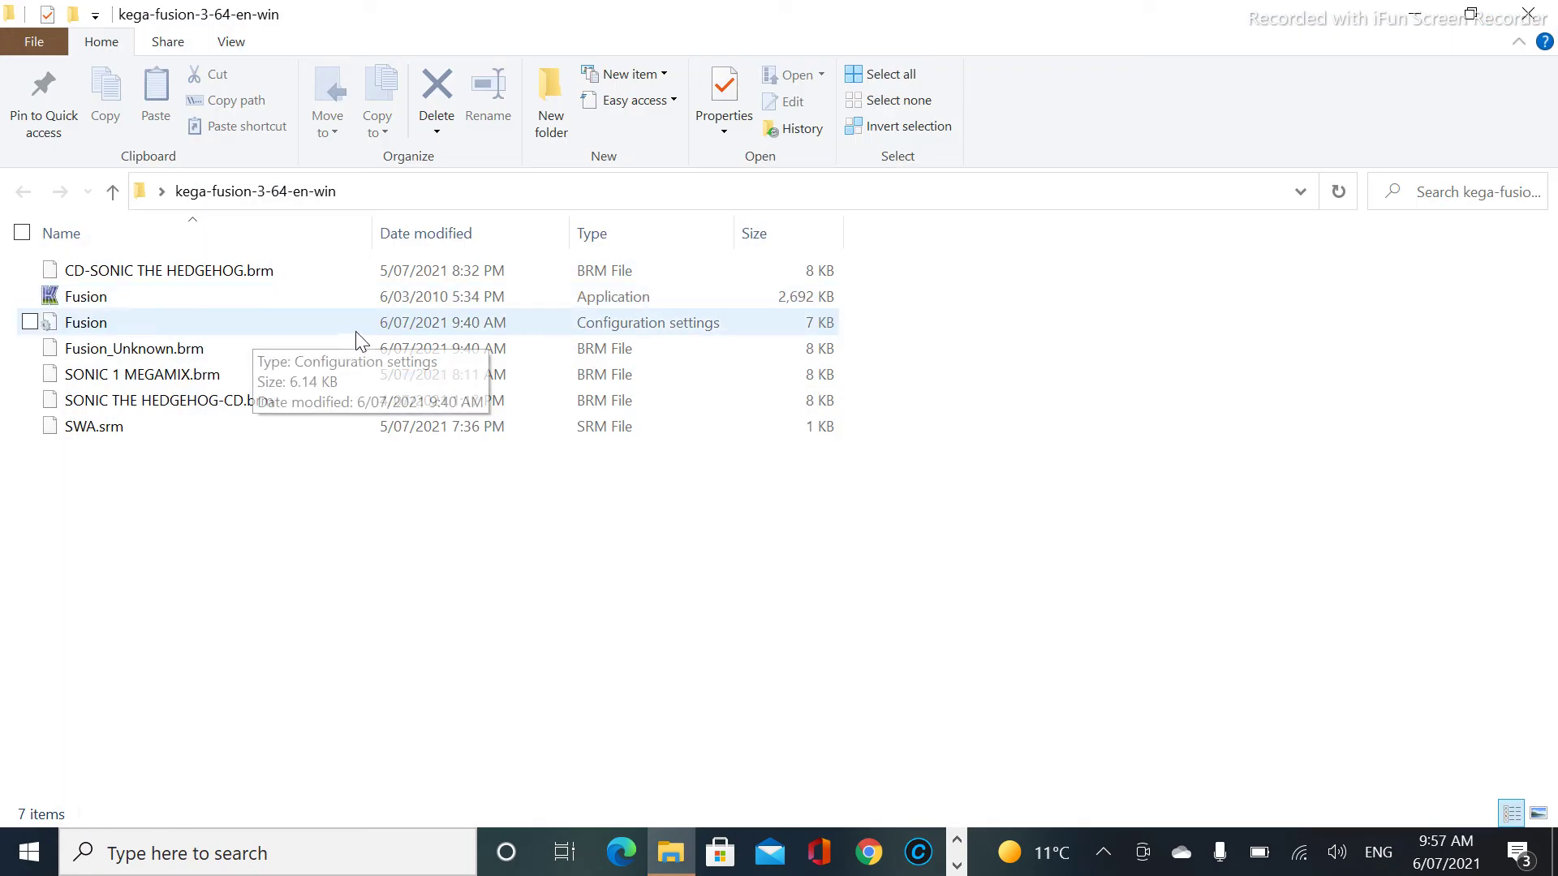
pyautogui.click(309, 323)
pyautogui.doubleClick(300, 301)
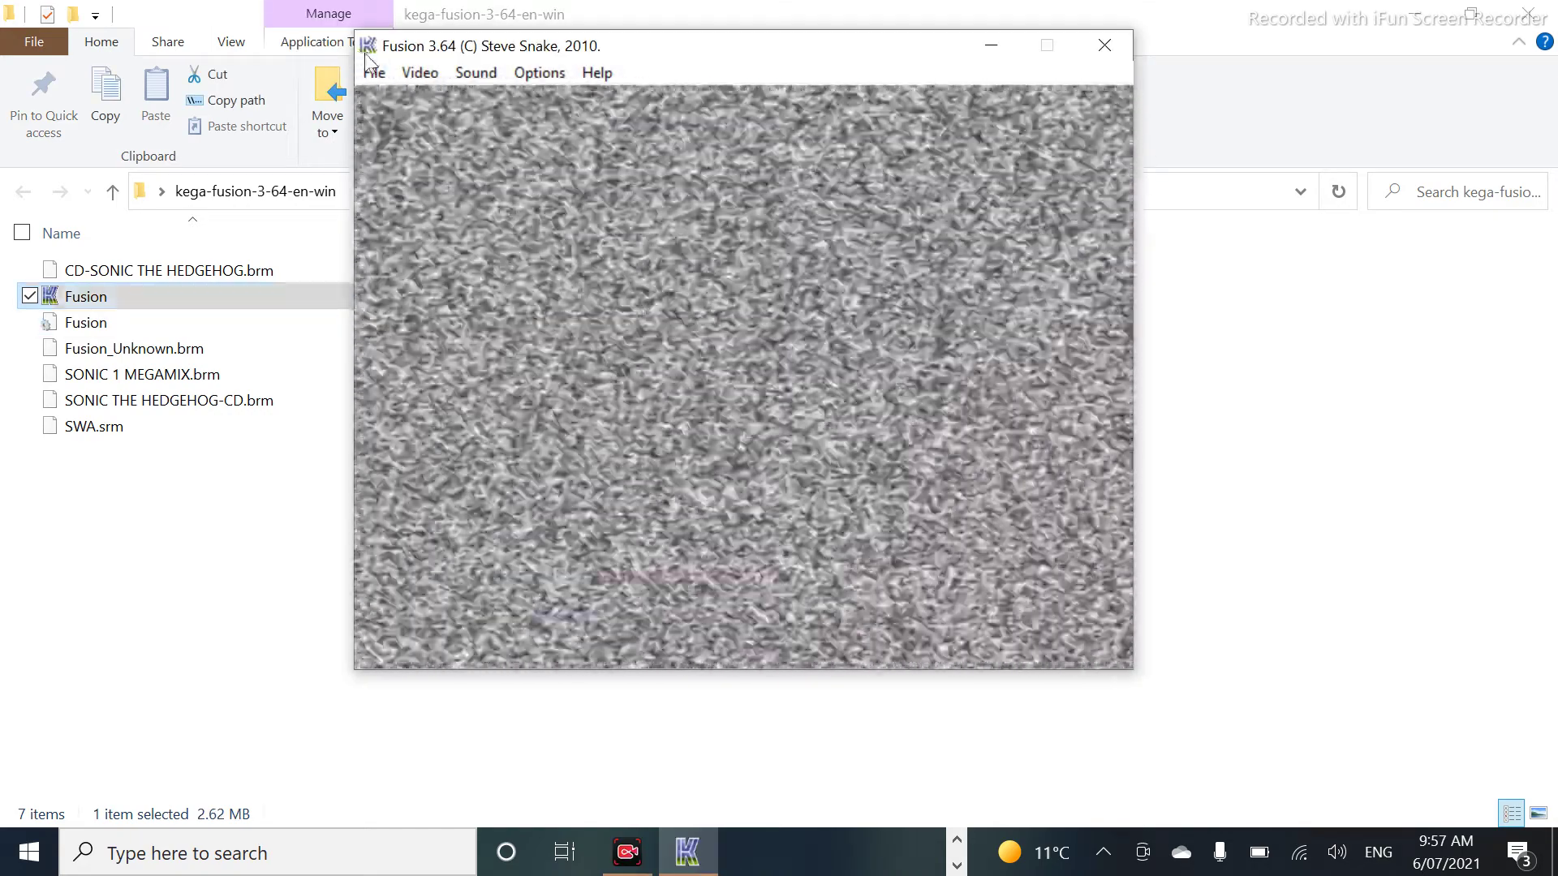
pyautogui.click(1197, 17)
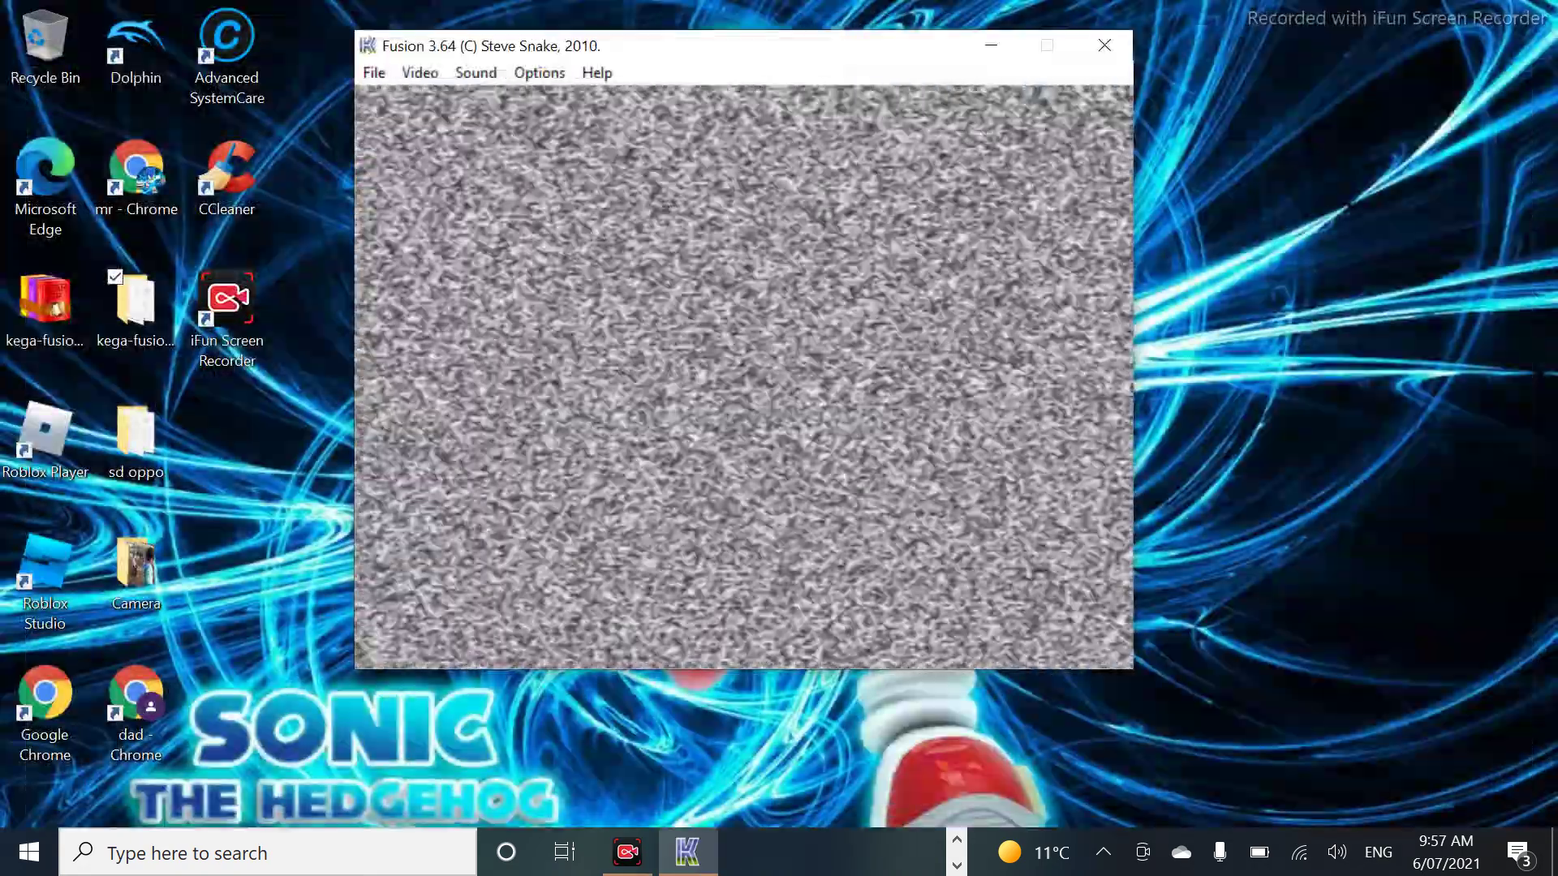
# Open the Game Gear ROM loading dialog by mistake and cancel it.
pyautogui.click(384, 76)
pyautogui.click(389, 128)
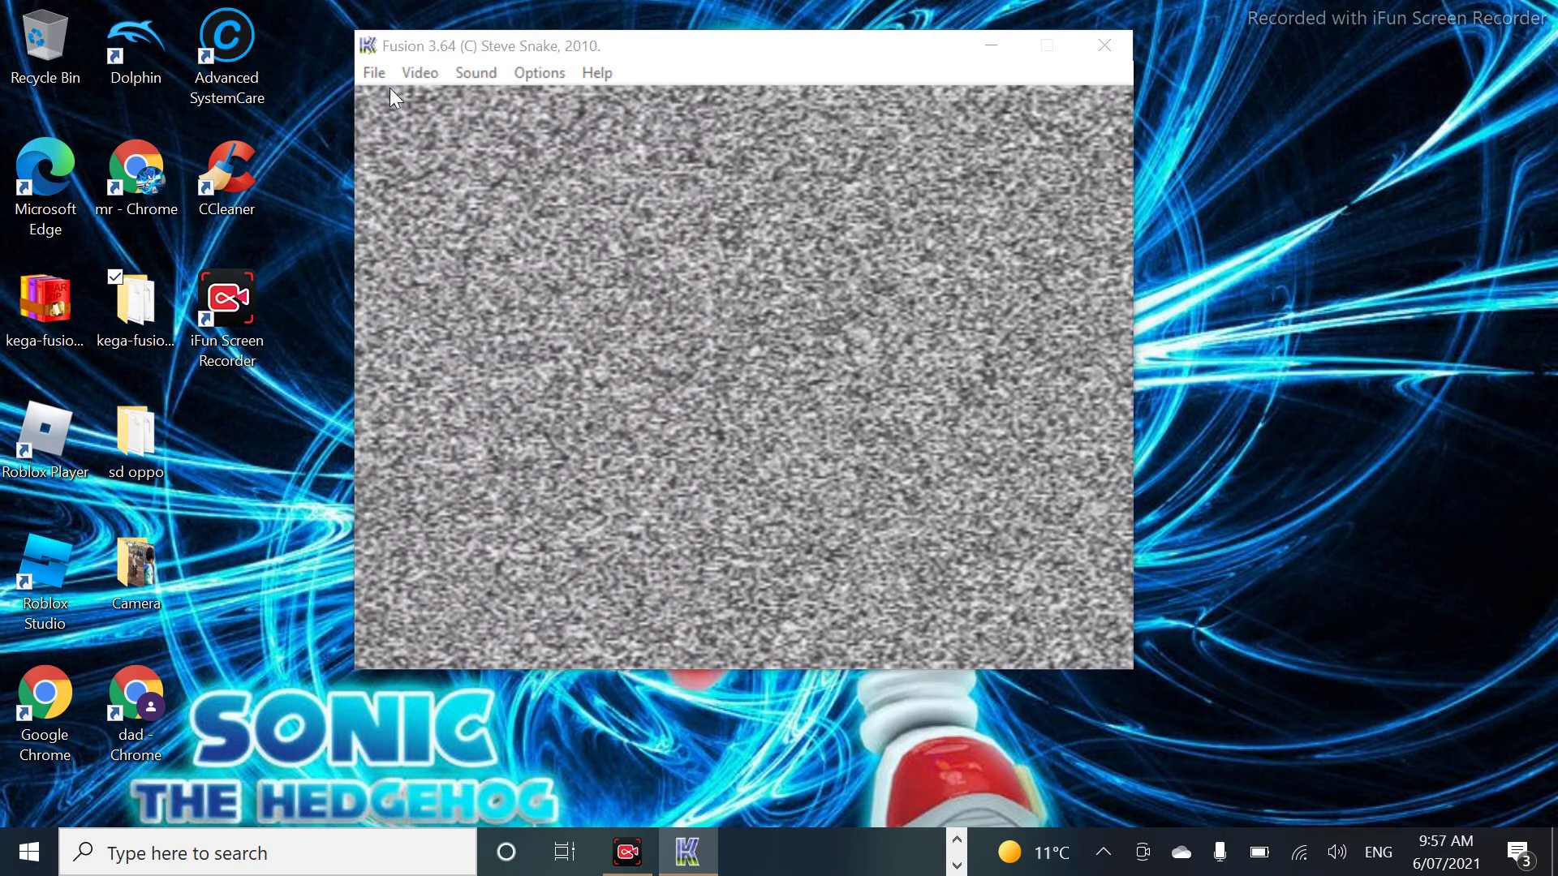
pyautogui.press('Escape')
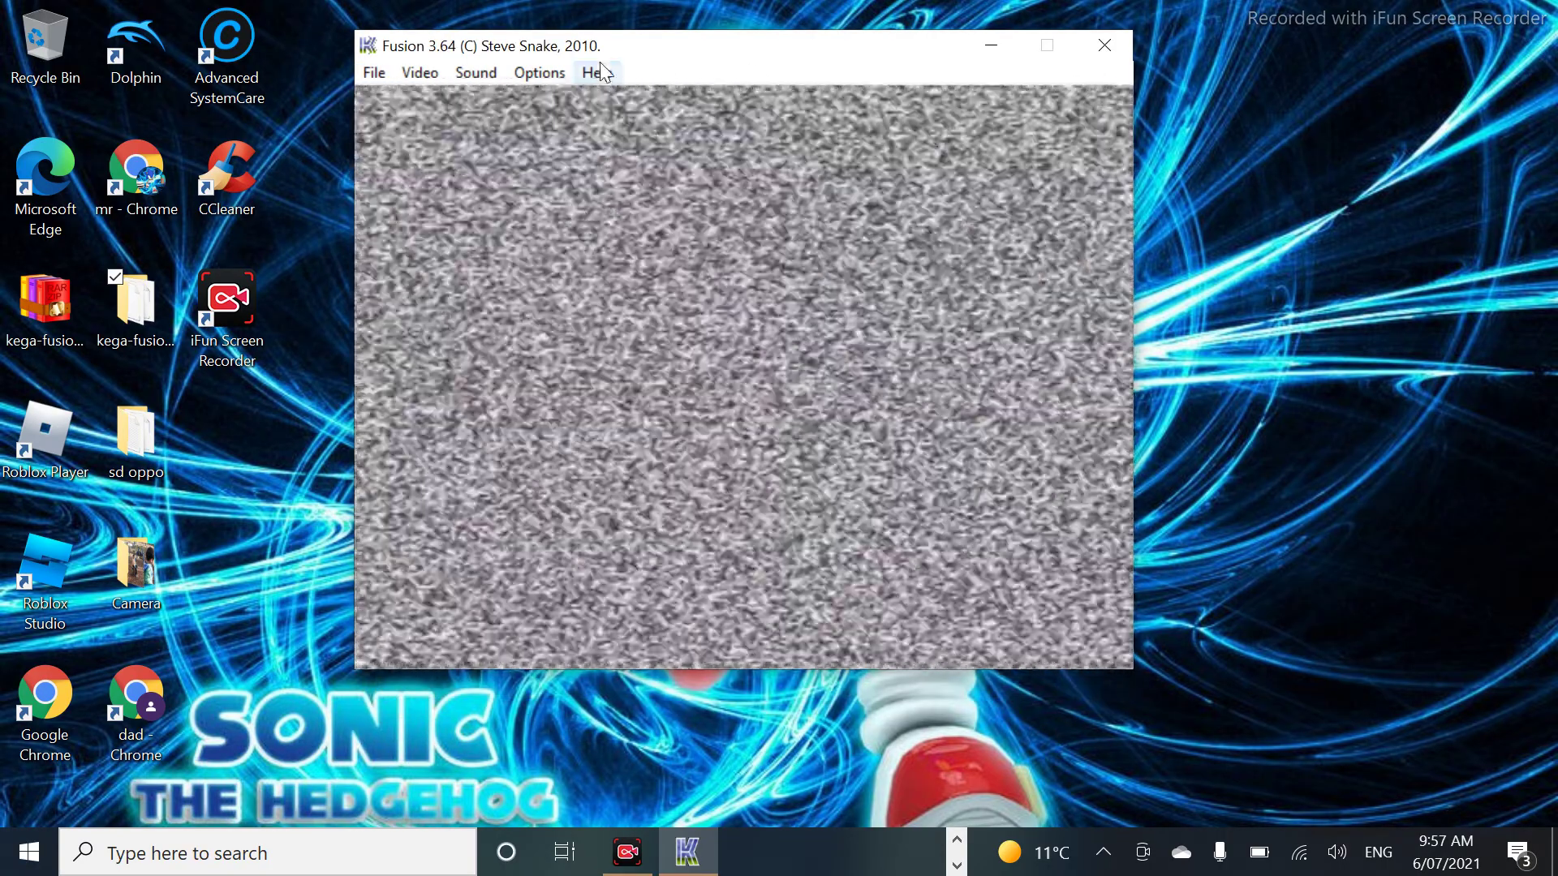
# Load the Sonic and Crackers (Beta) Genesis ROM from the sonic cheese and crackers folder.
pyautogui.click(372, 75)
pyautogui.click(389, 148)
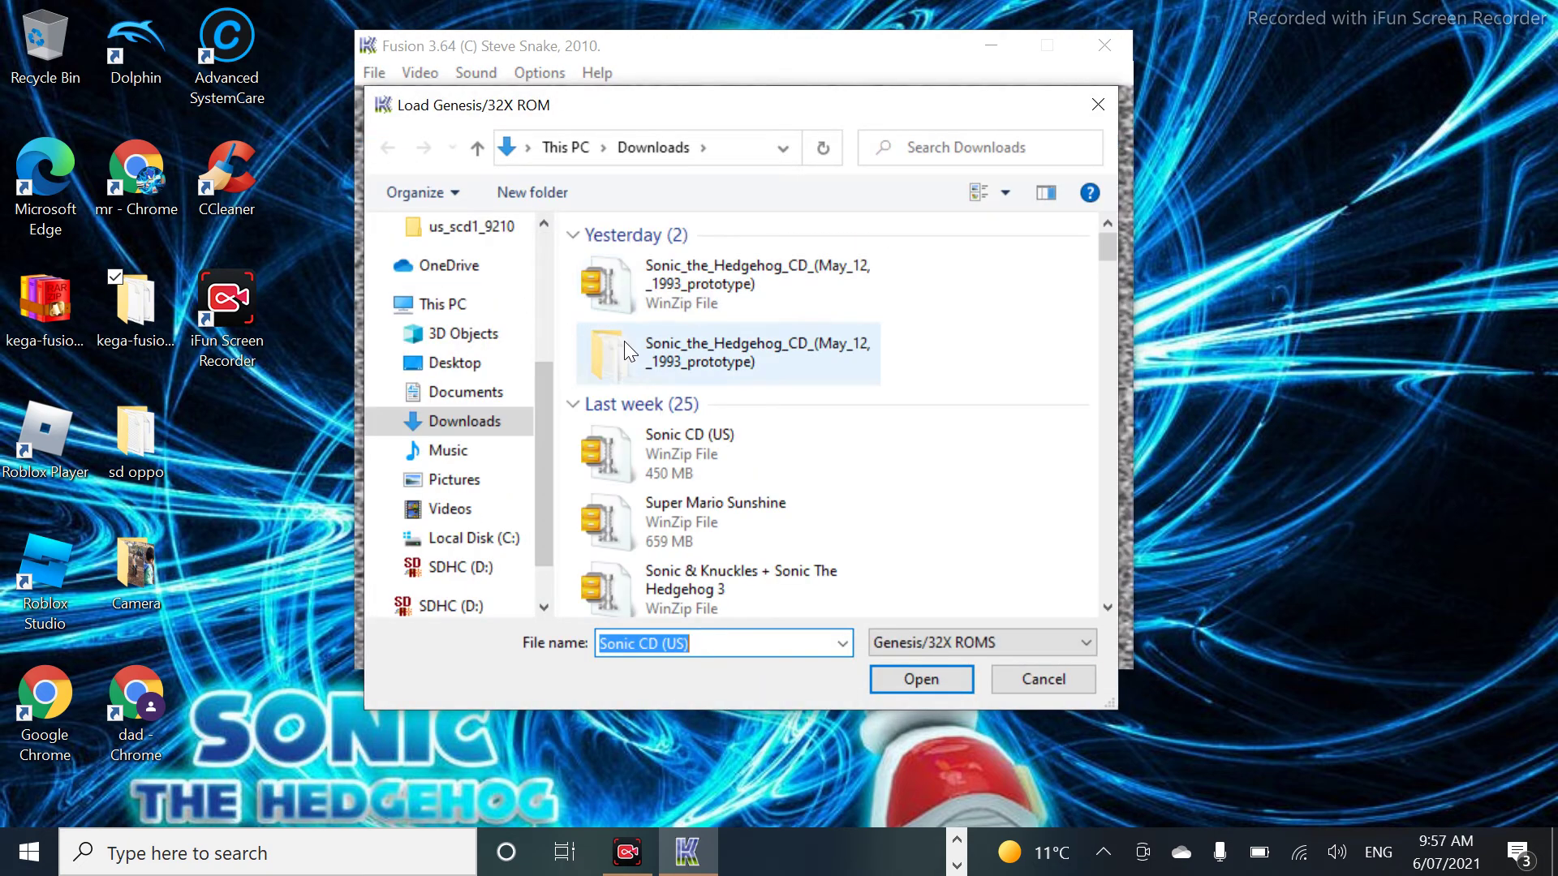
pyautogui.scroll(-10, 655, 327)
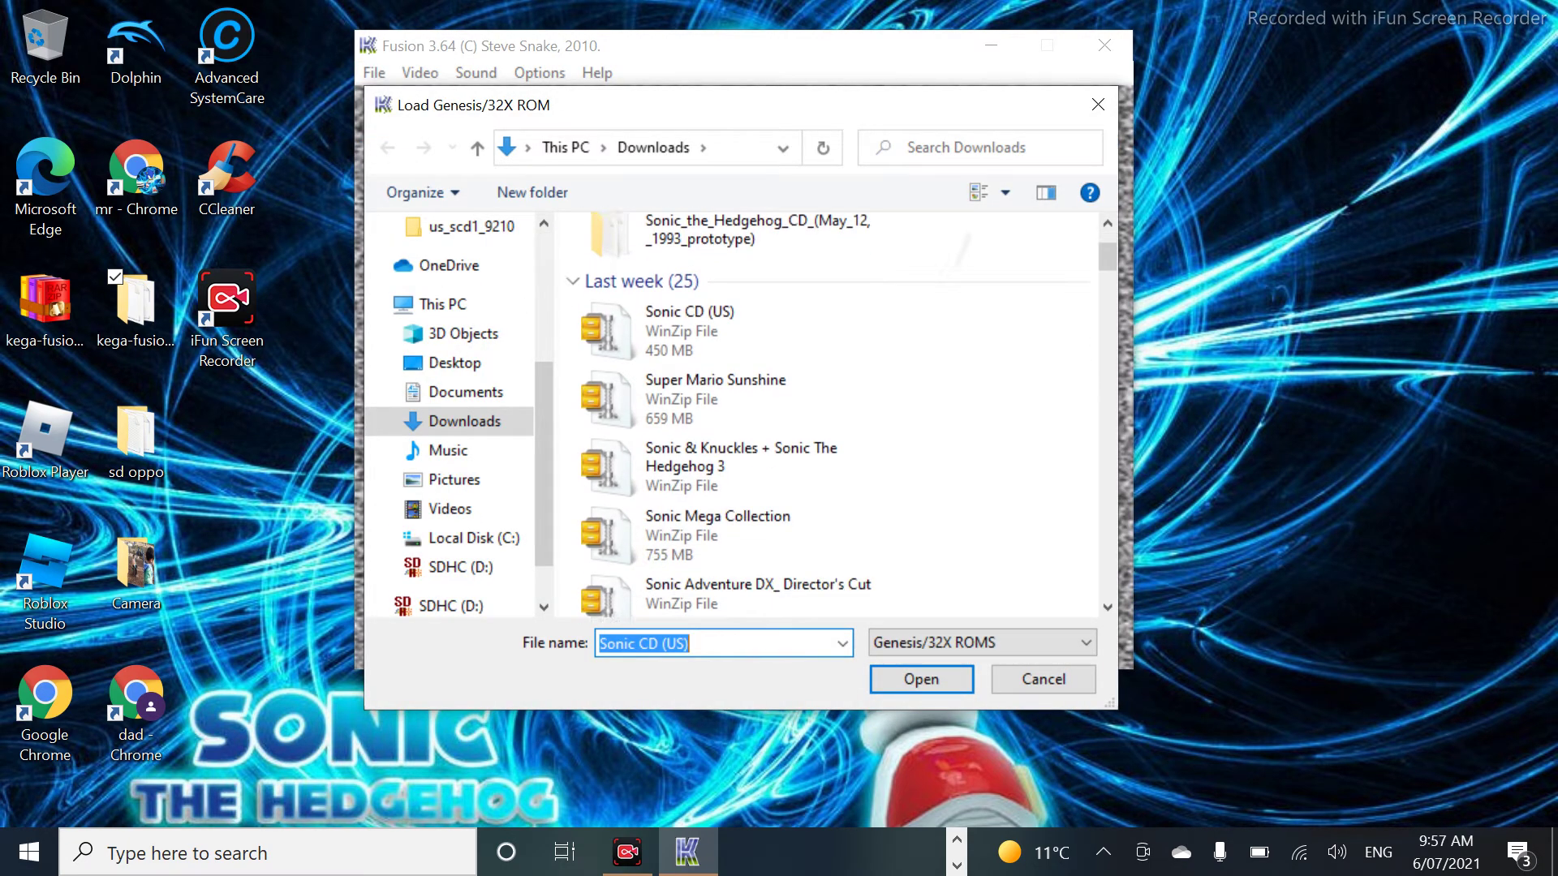
pyautogui.scroll(-15, 656, 326)
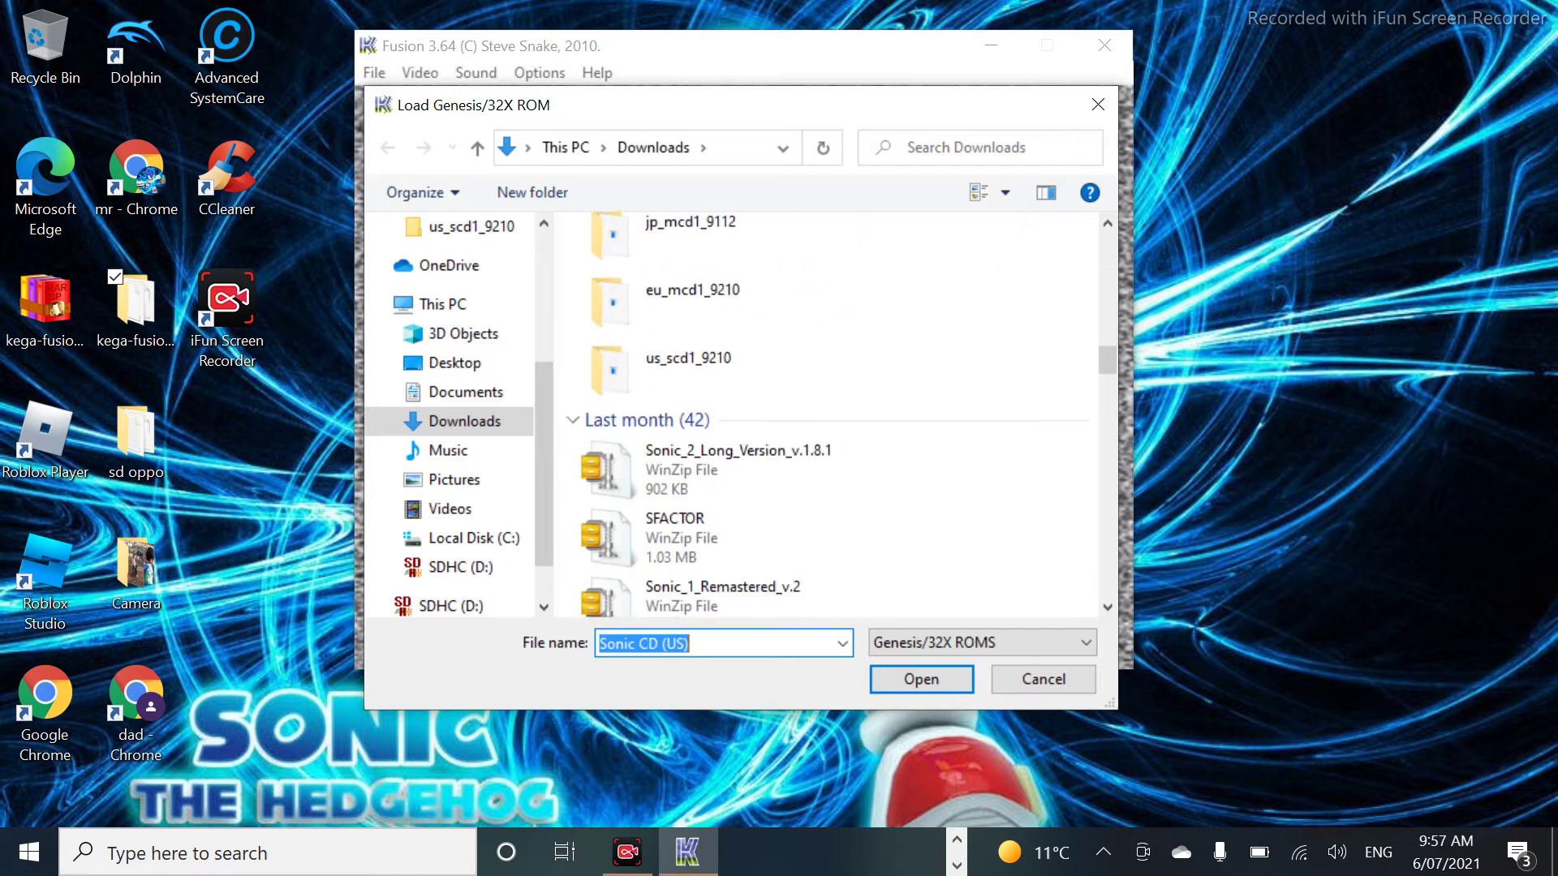
pyautogui.scroll(-6, 826, 414)
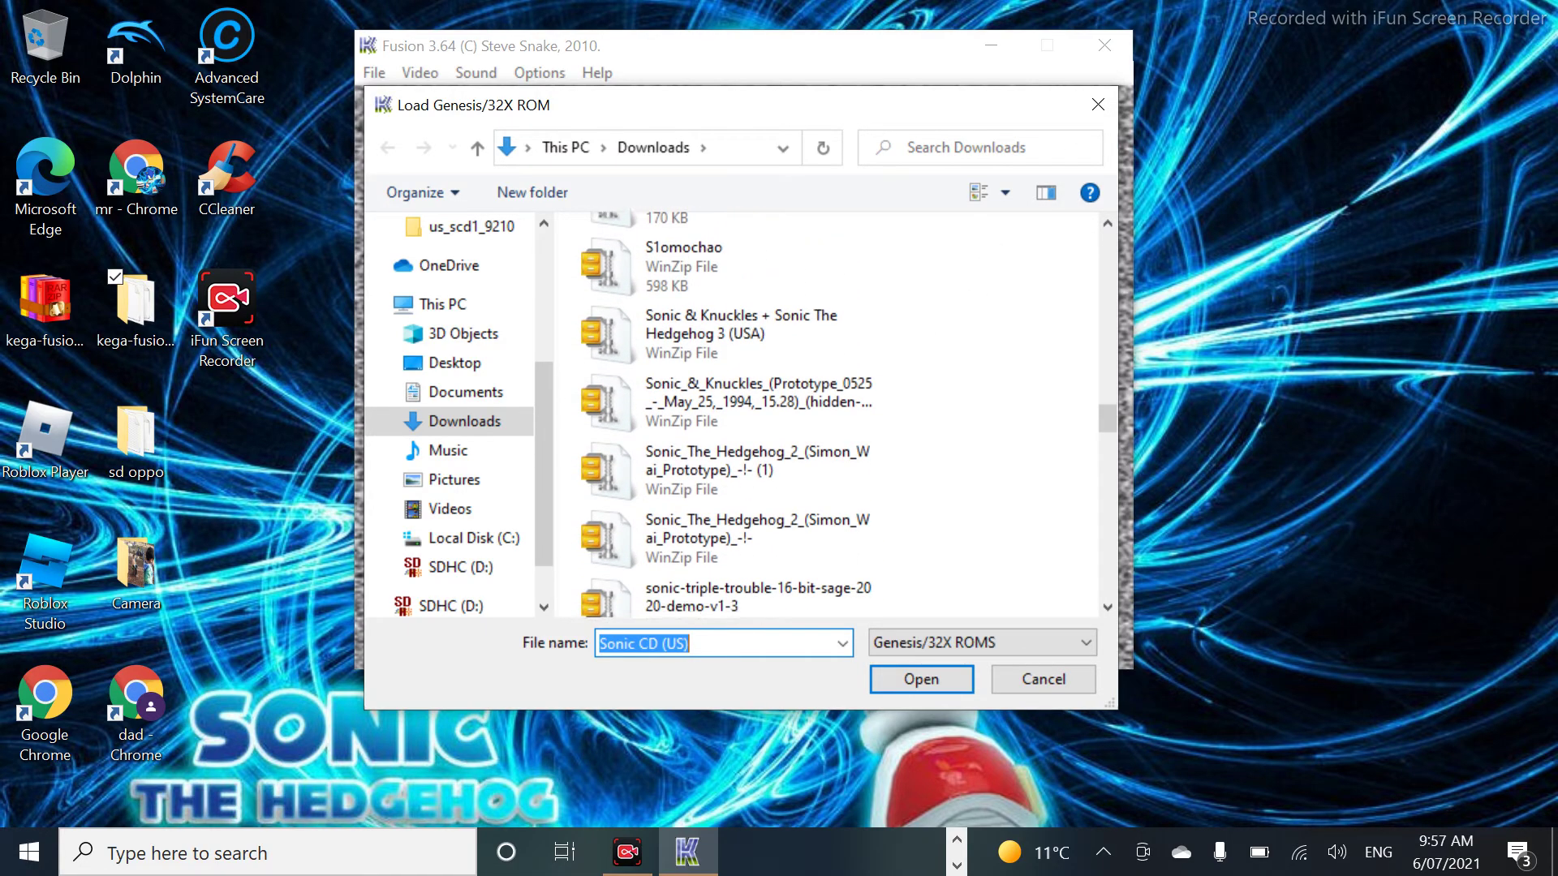
pyautogui.scroll(-3, 826, 414)
pyautogui.moveTo(568, 105); pyautogui.dragTo(331, 825)
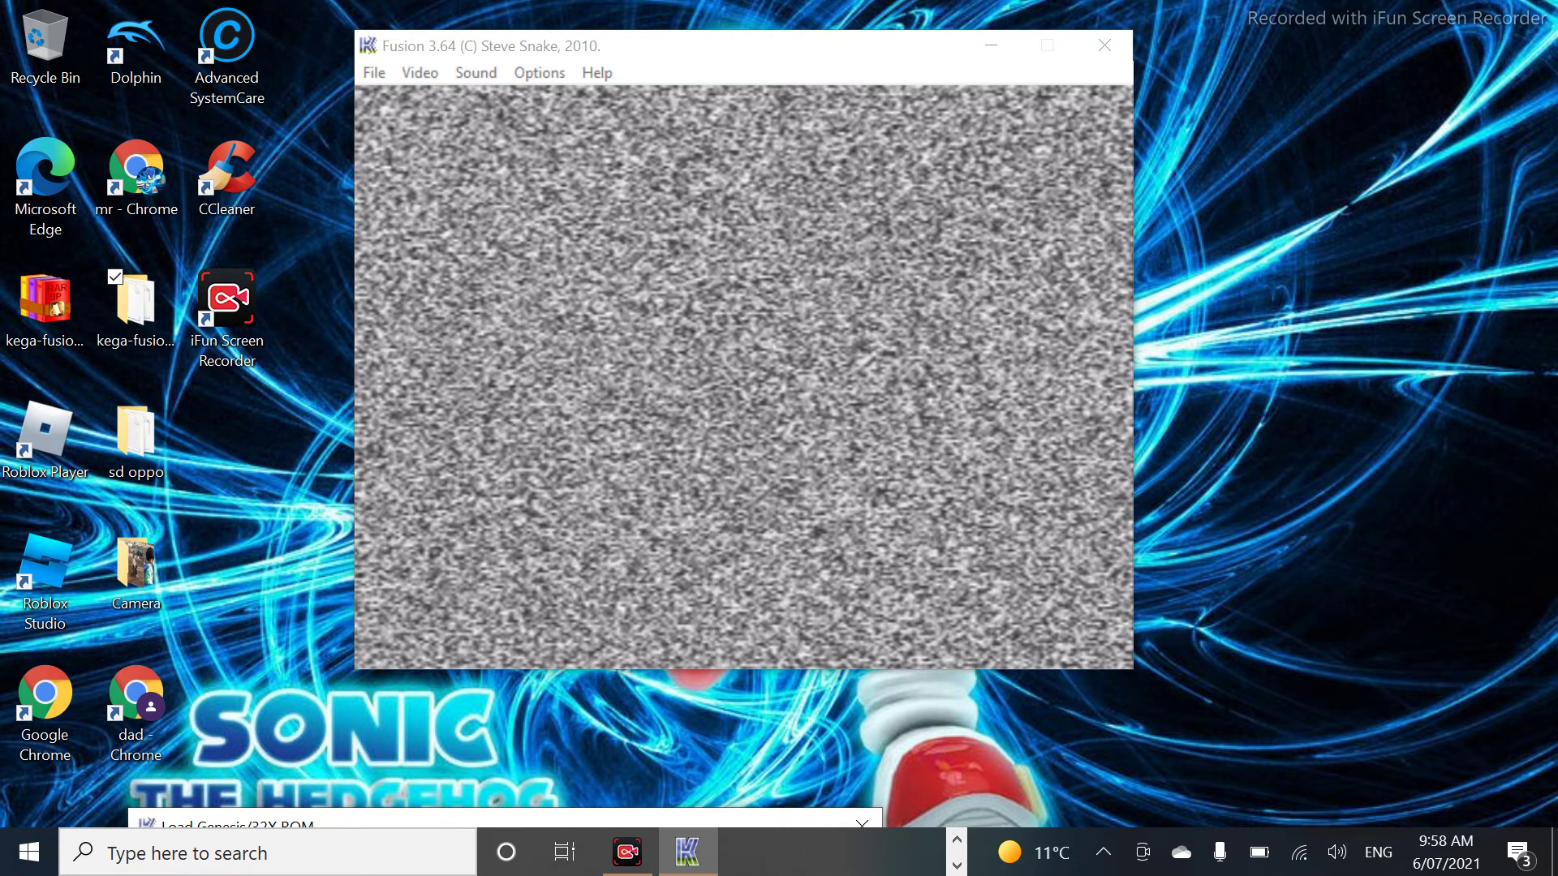
pyautogui.moveTo(331, 825)
pyautogui.mouseDown()
pyautogui.moveTo(309, 625)
pyautogui.moveTo(320, 189)
pyautogui.mouseUp()
pyautogui.click(480, 467)
pyautogui.doubleClick(481, 467)
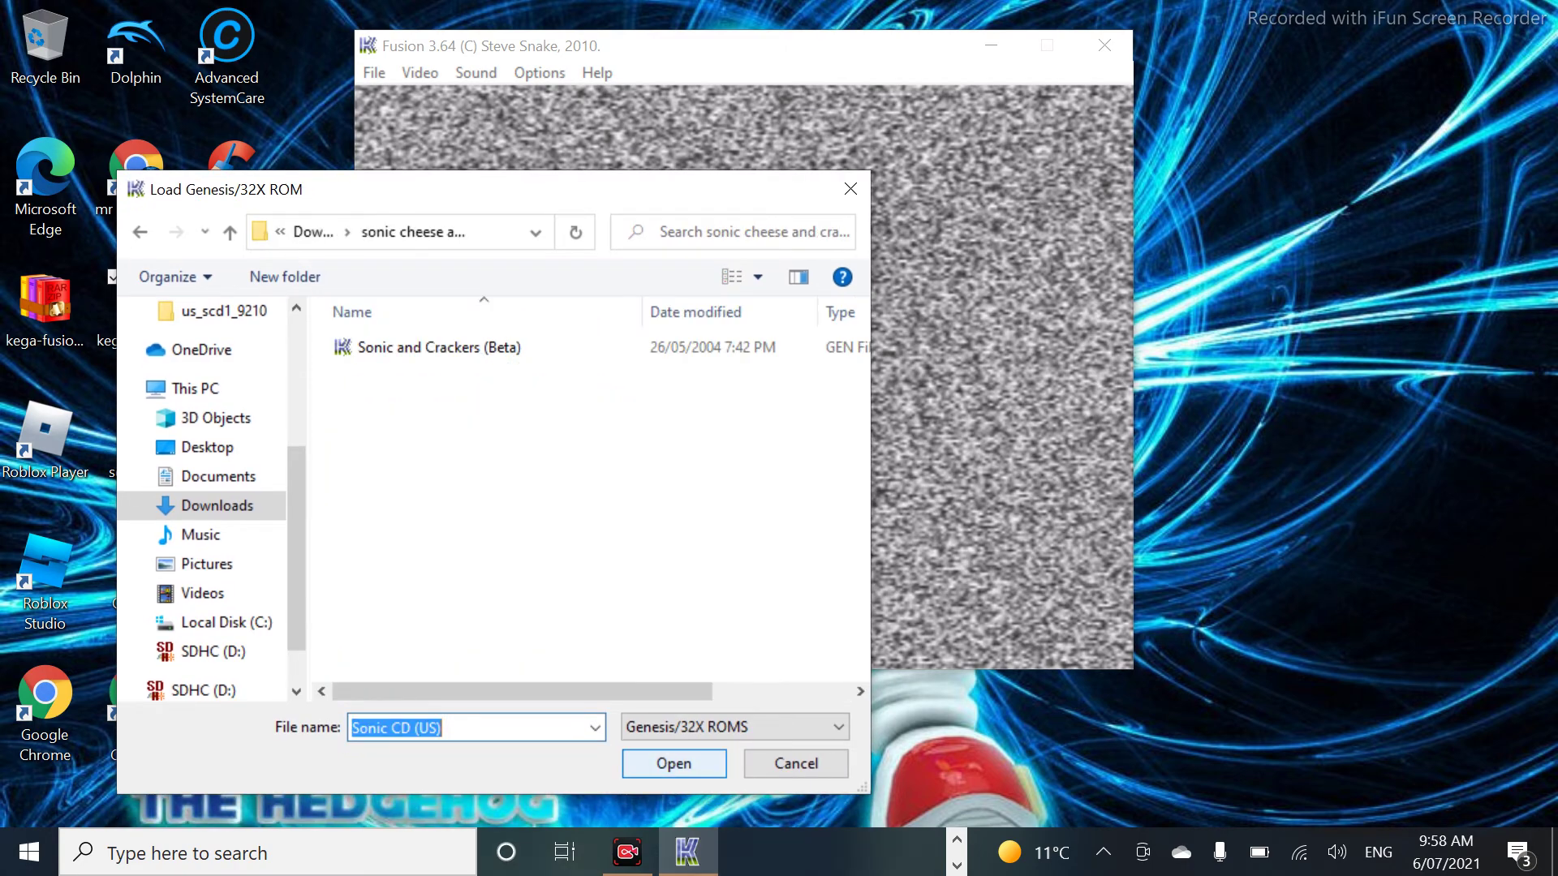
pyautogui.doubleClick(438, 347)
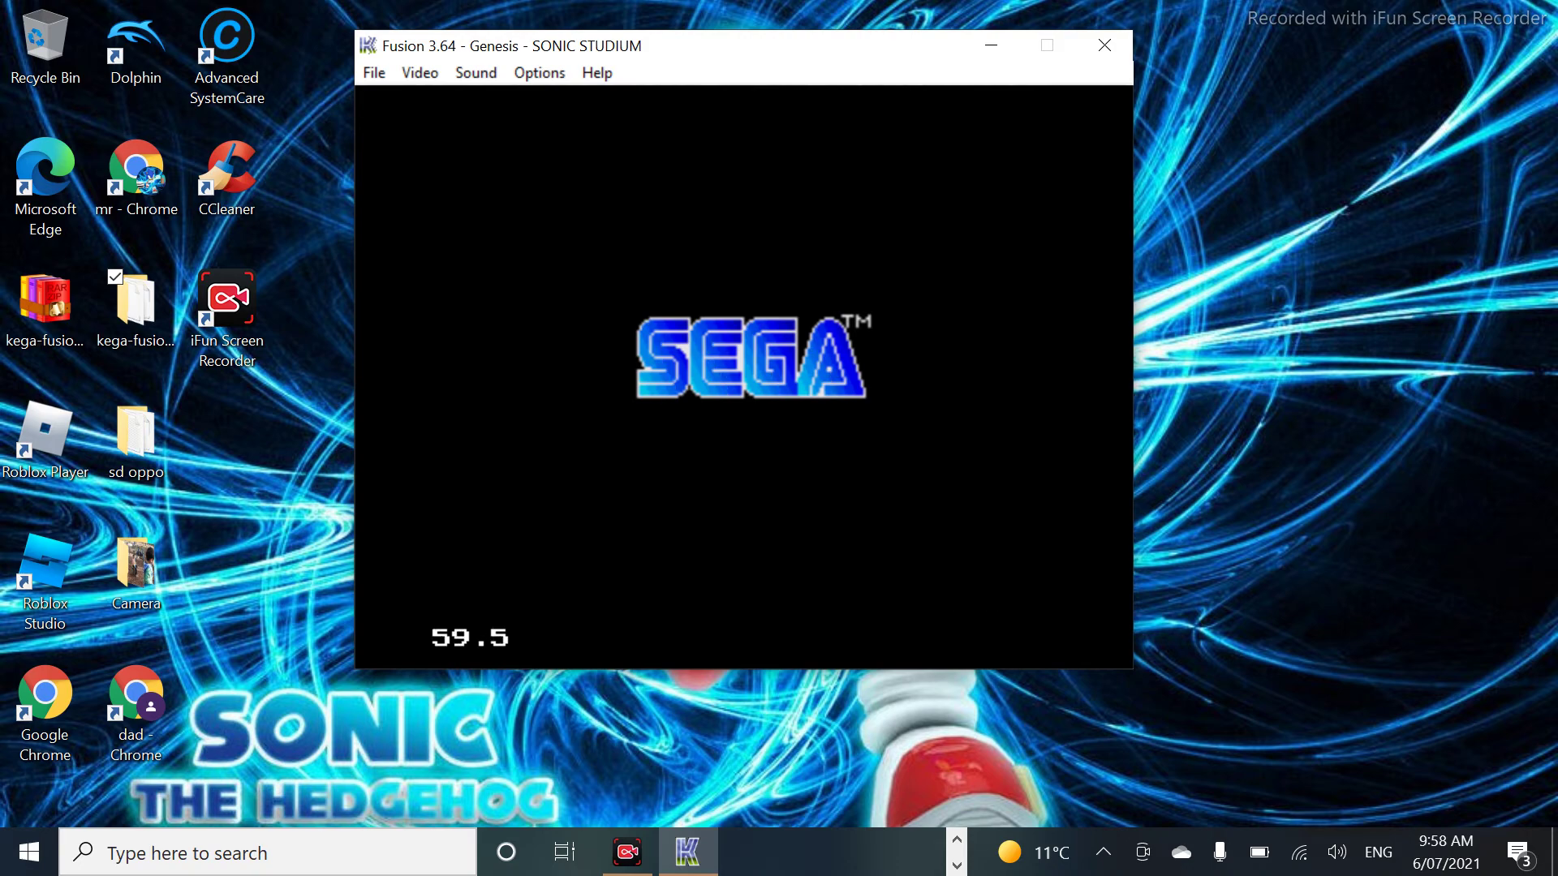
# Fast-forward past the SEGA logo, start 1P from the Crackers title, and skip into the Time Attack stage.
pyautogui.press('Tab')
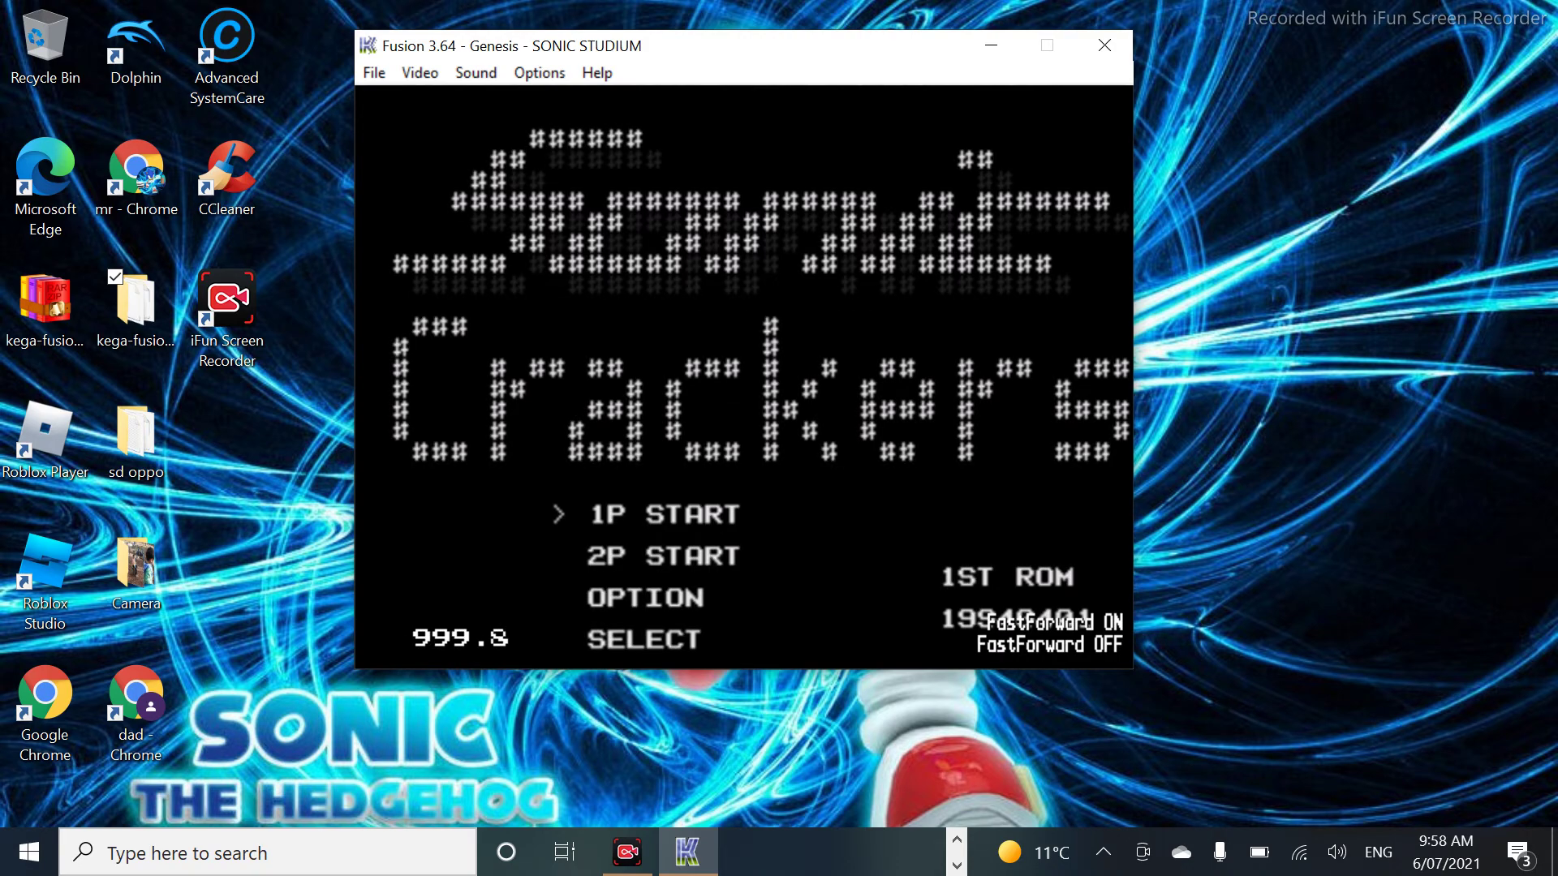
pyautogui.press('Return')
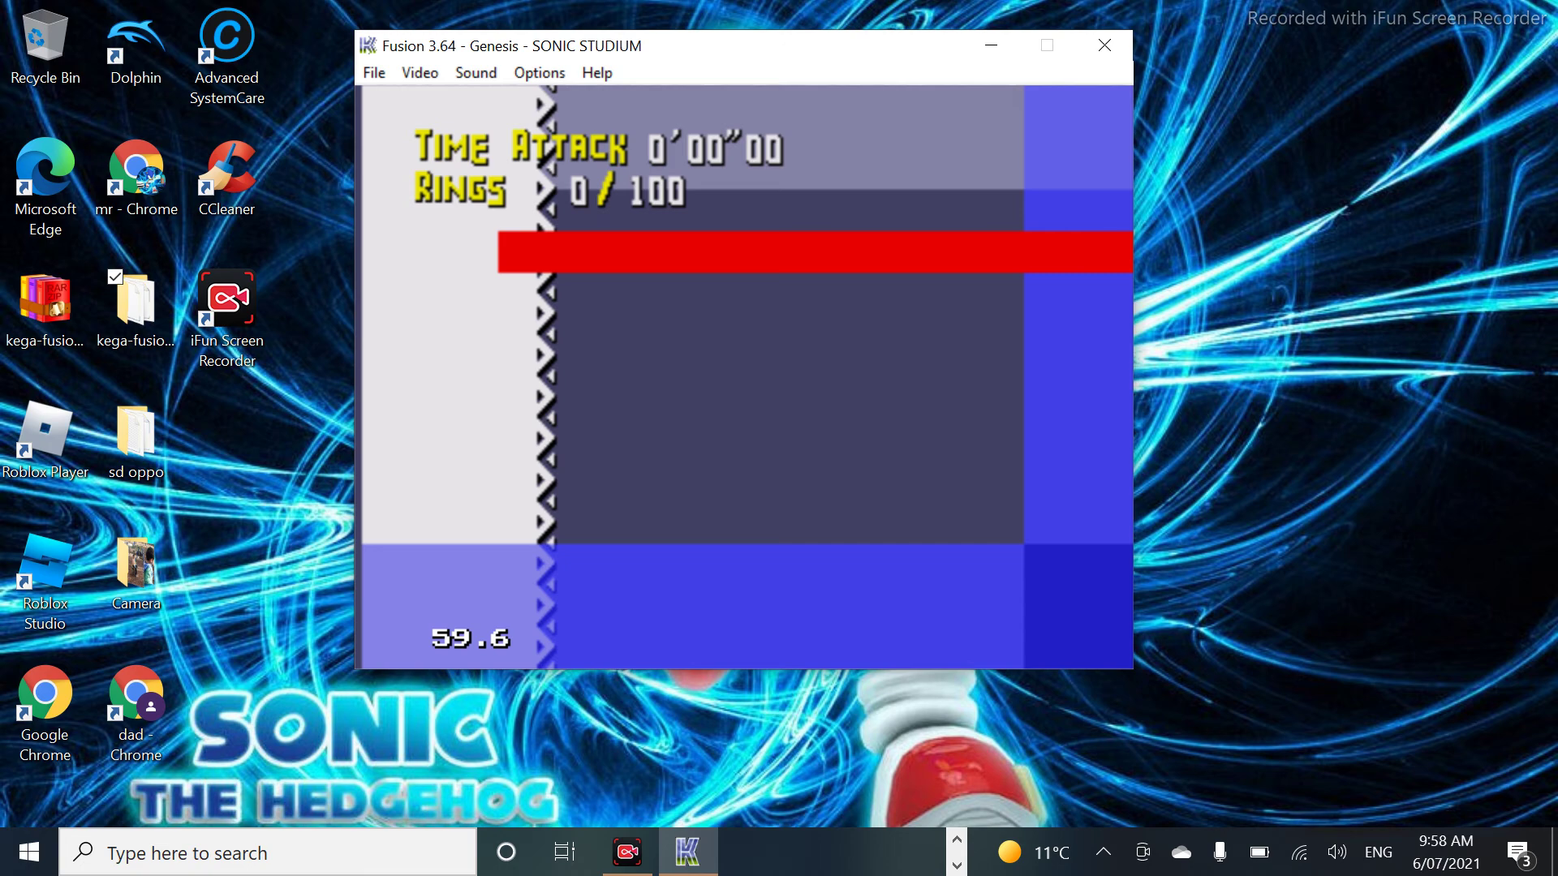
pyautogui.press('Tab')
pyautogui.press('Tab')
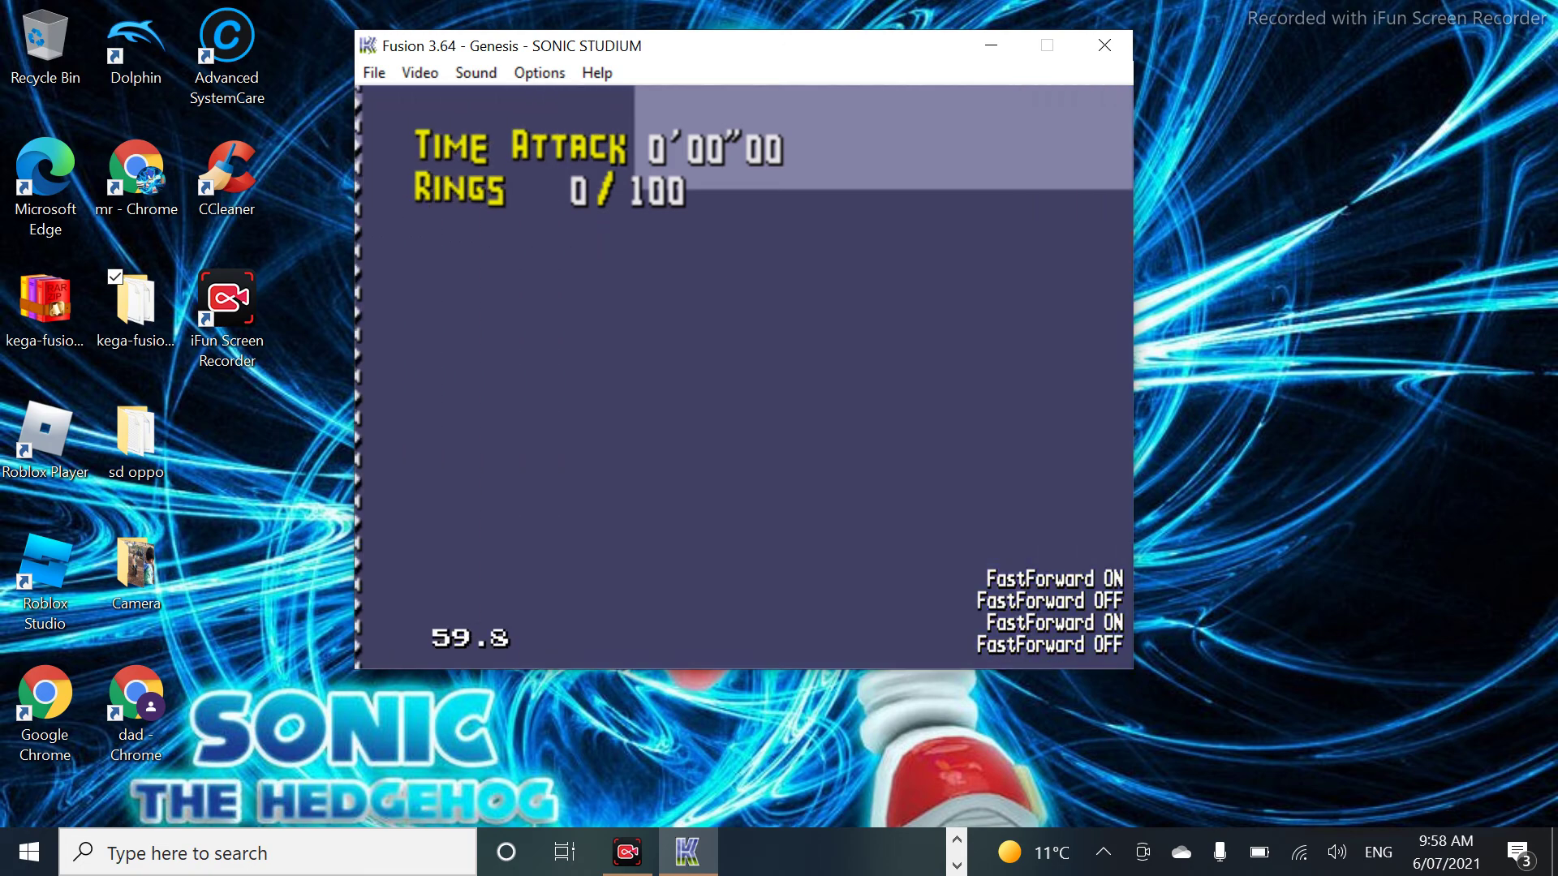